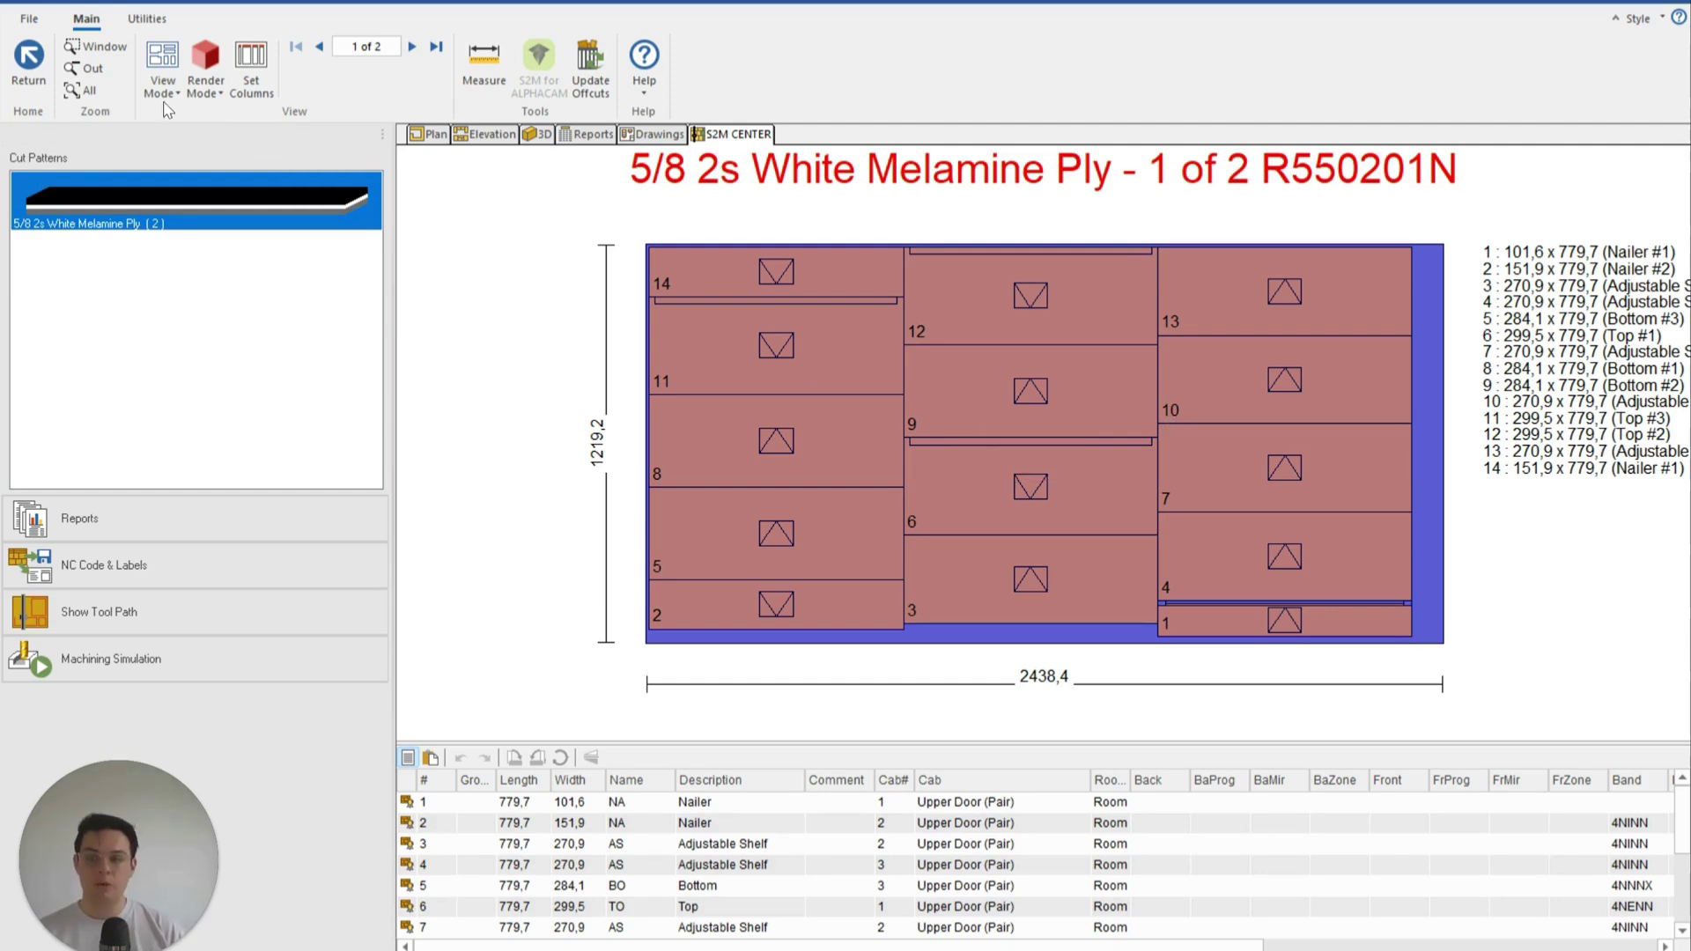
- Go back to the parts list and bring up the Biesse Rover K's Output settings at Margin - Part Spacing
click(44, 77)
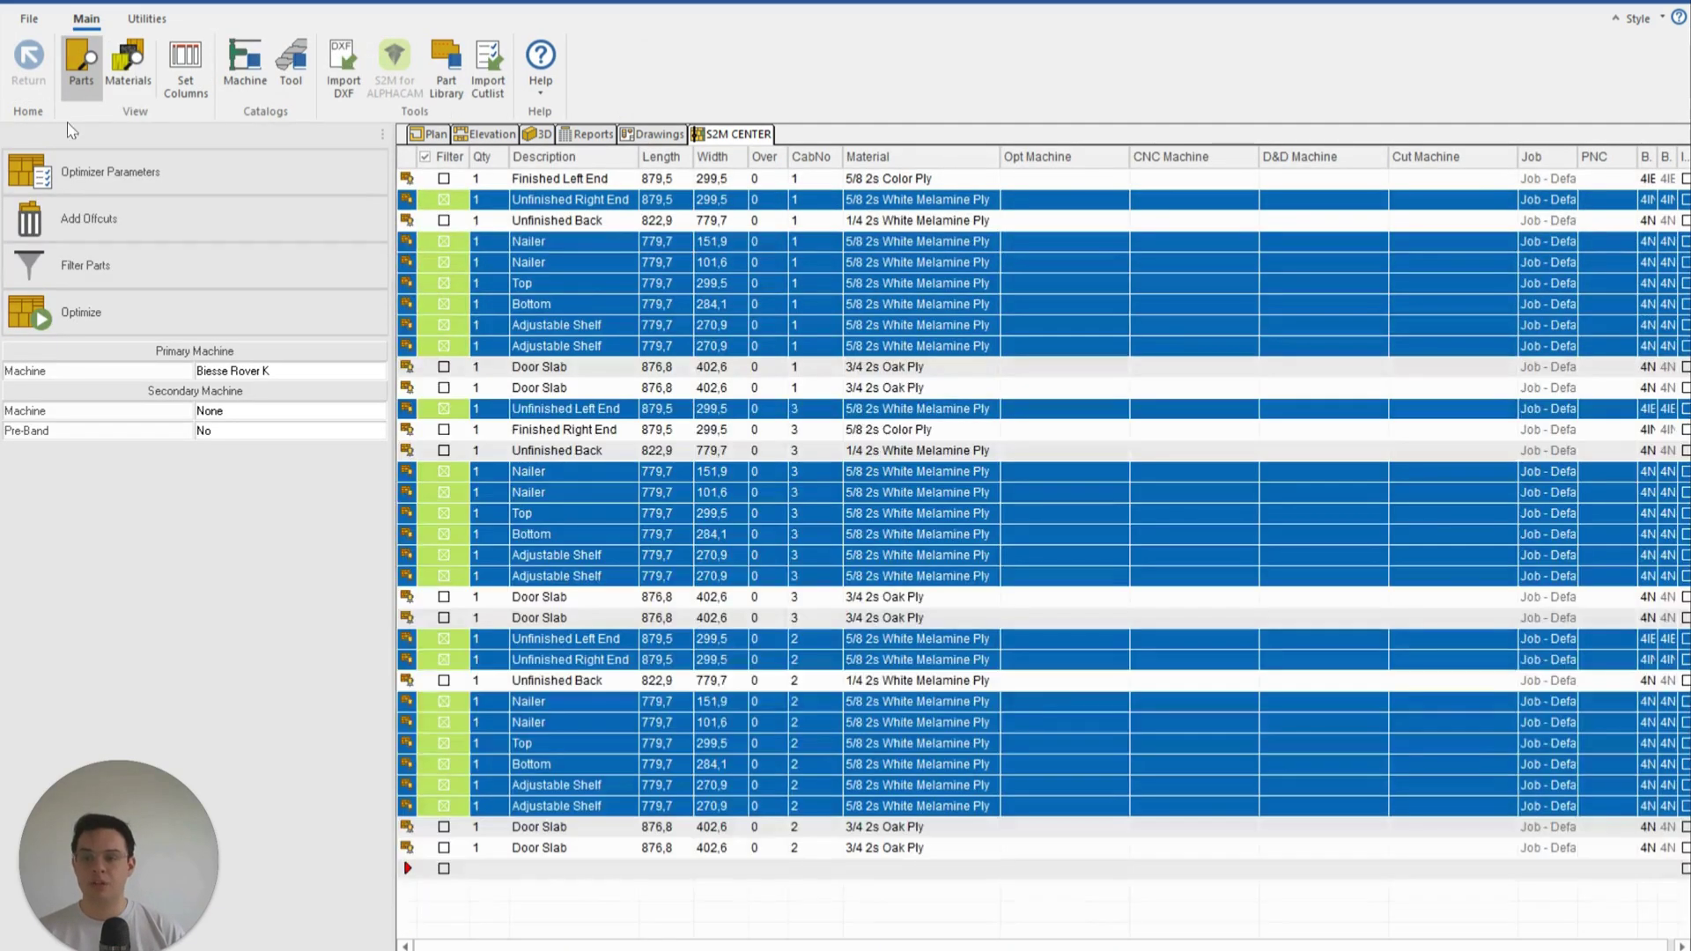
click(244, 66)
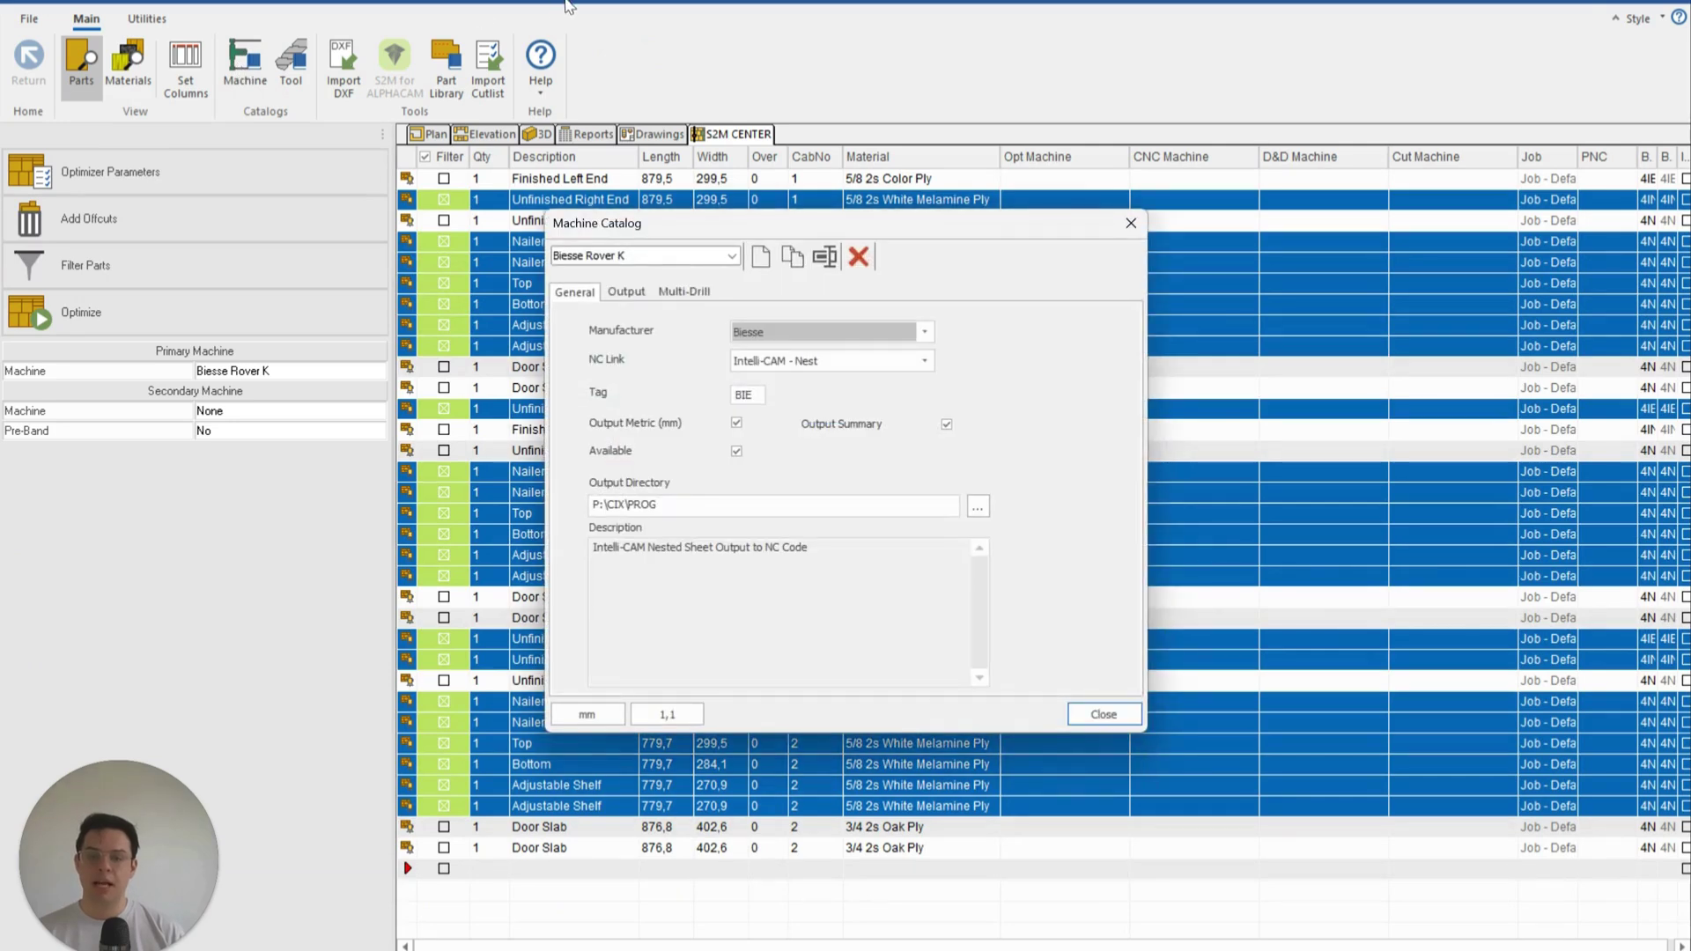
click(625, 291)
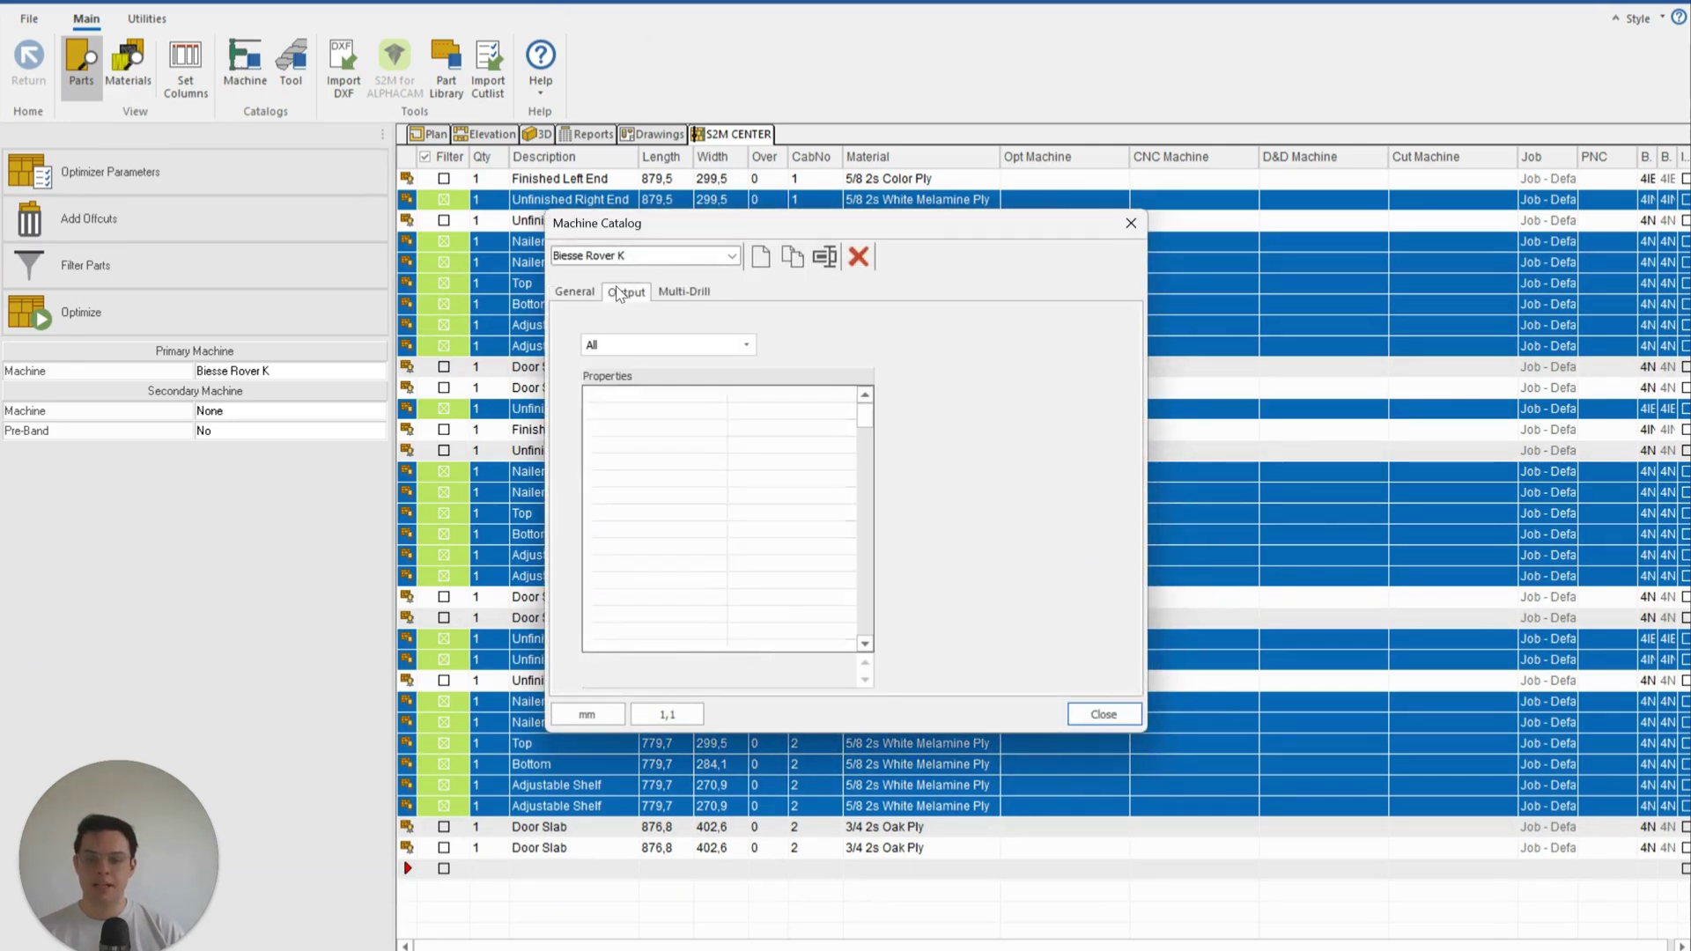
scroll(694, 498, down, 6)
scroll(692, 499, down, 2)
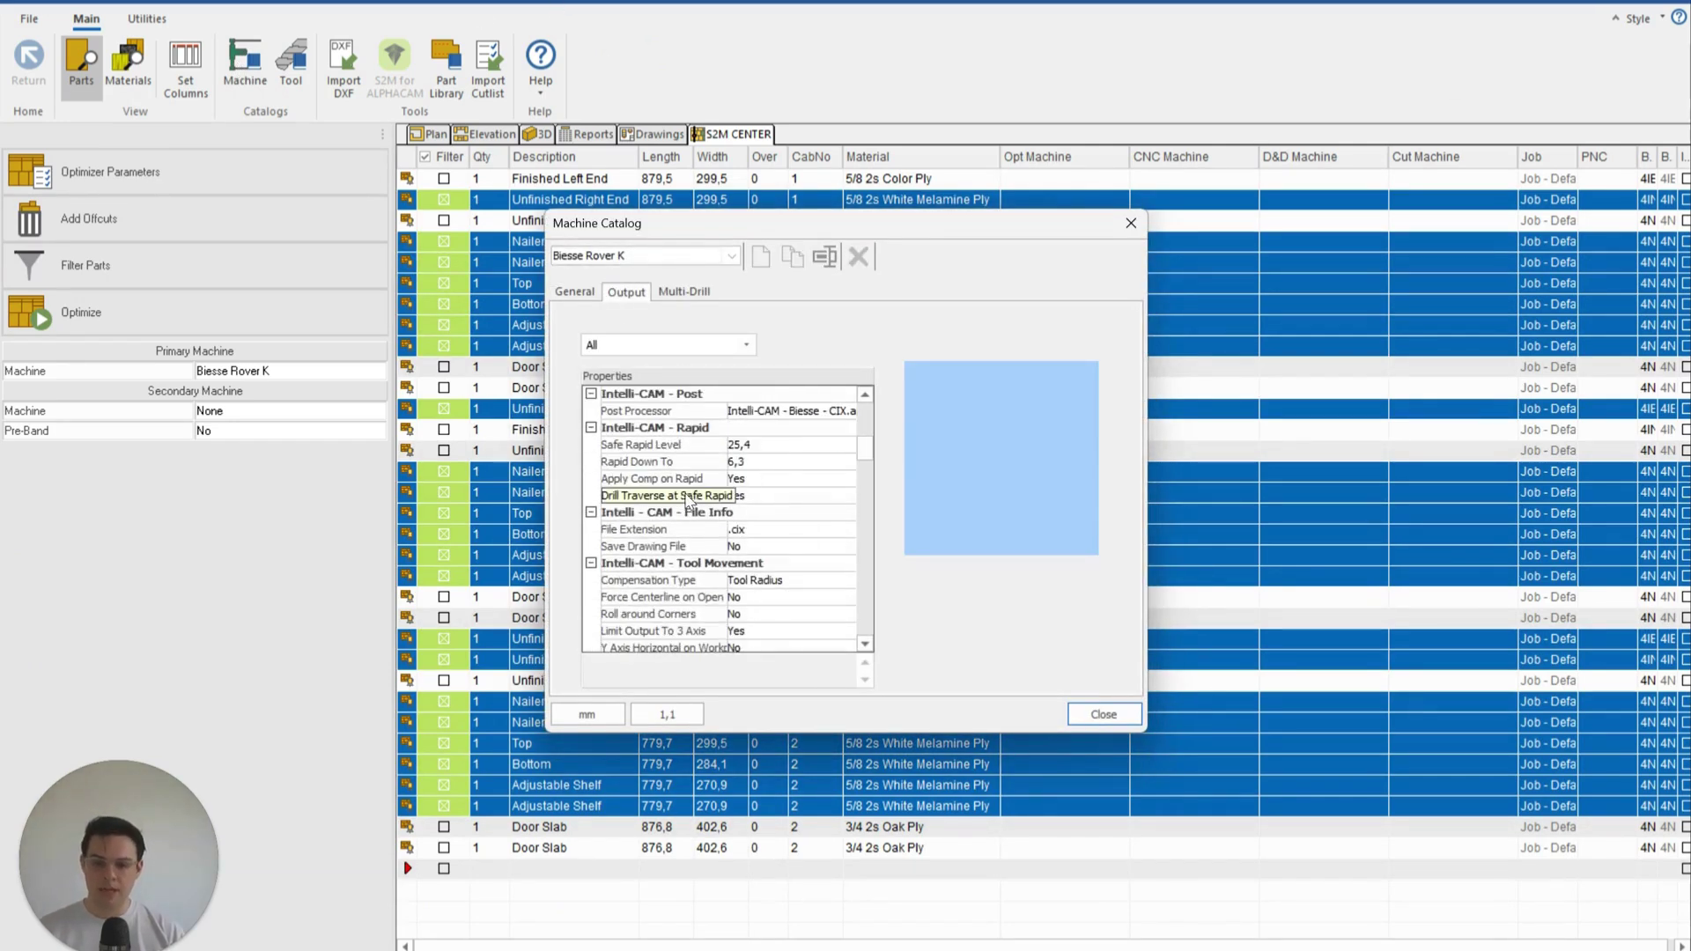
scroll(688, 519, down, 2)
scroll(686, 532, down, 4)
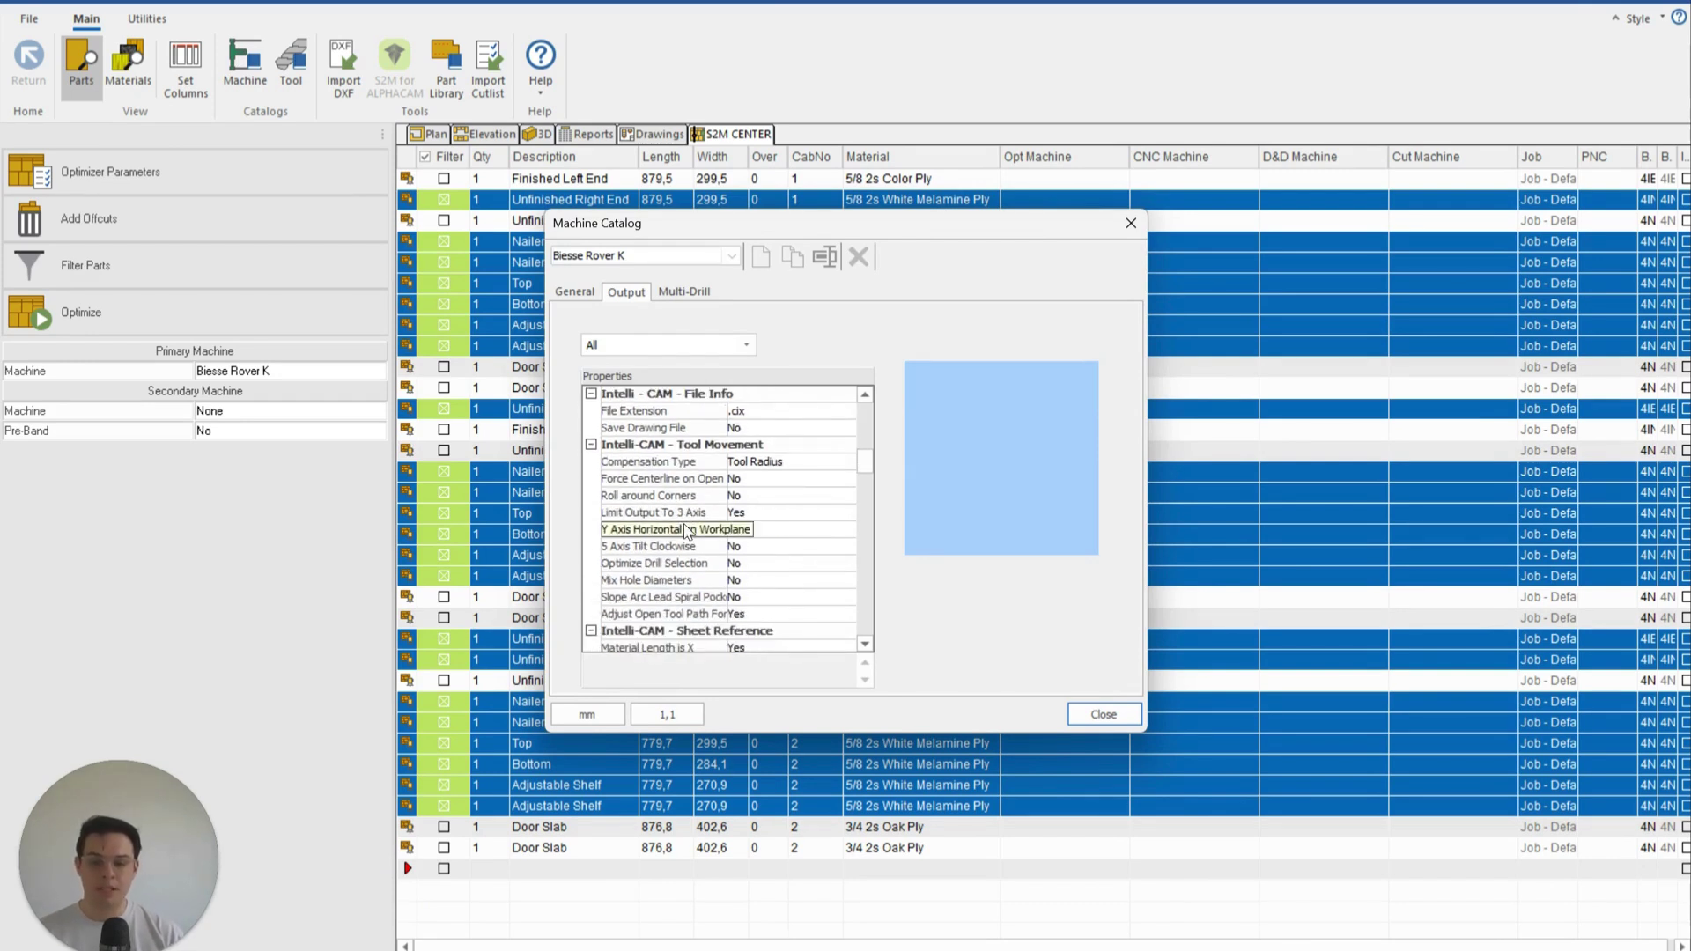
scroll(686, 577, down, 3)
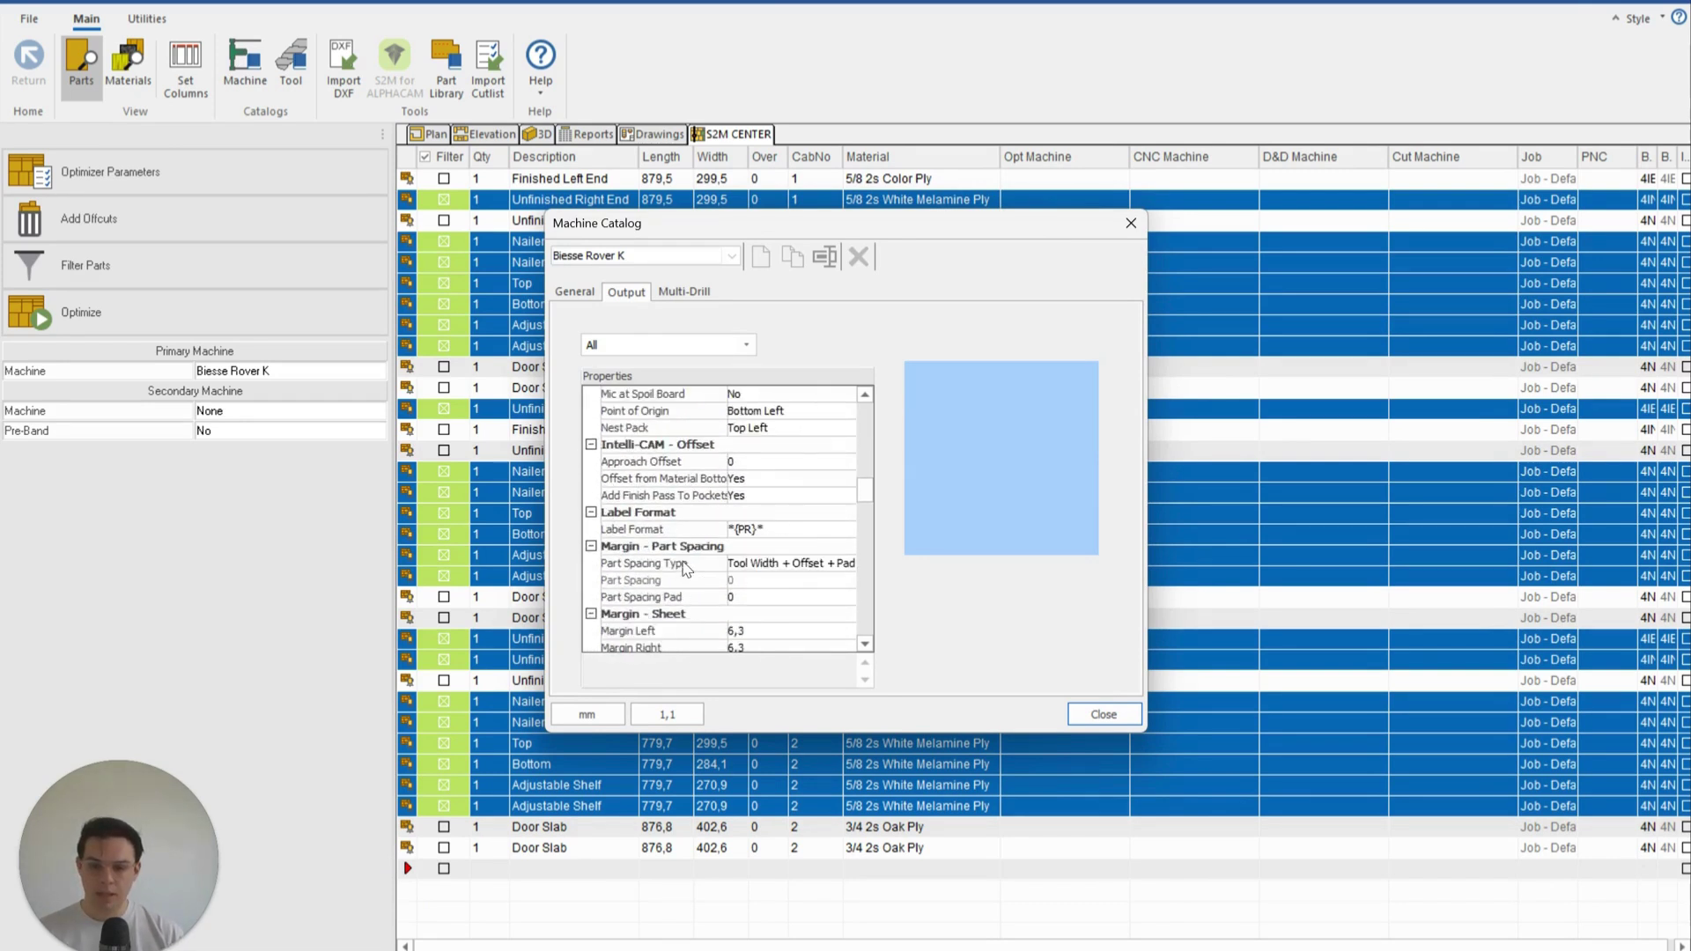
- Set the Part Spacing Pad to 5 and close the machine catalog
click(622, 512)
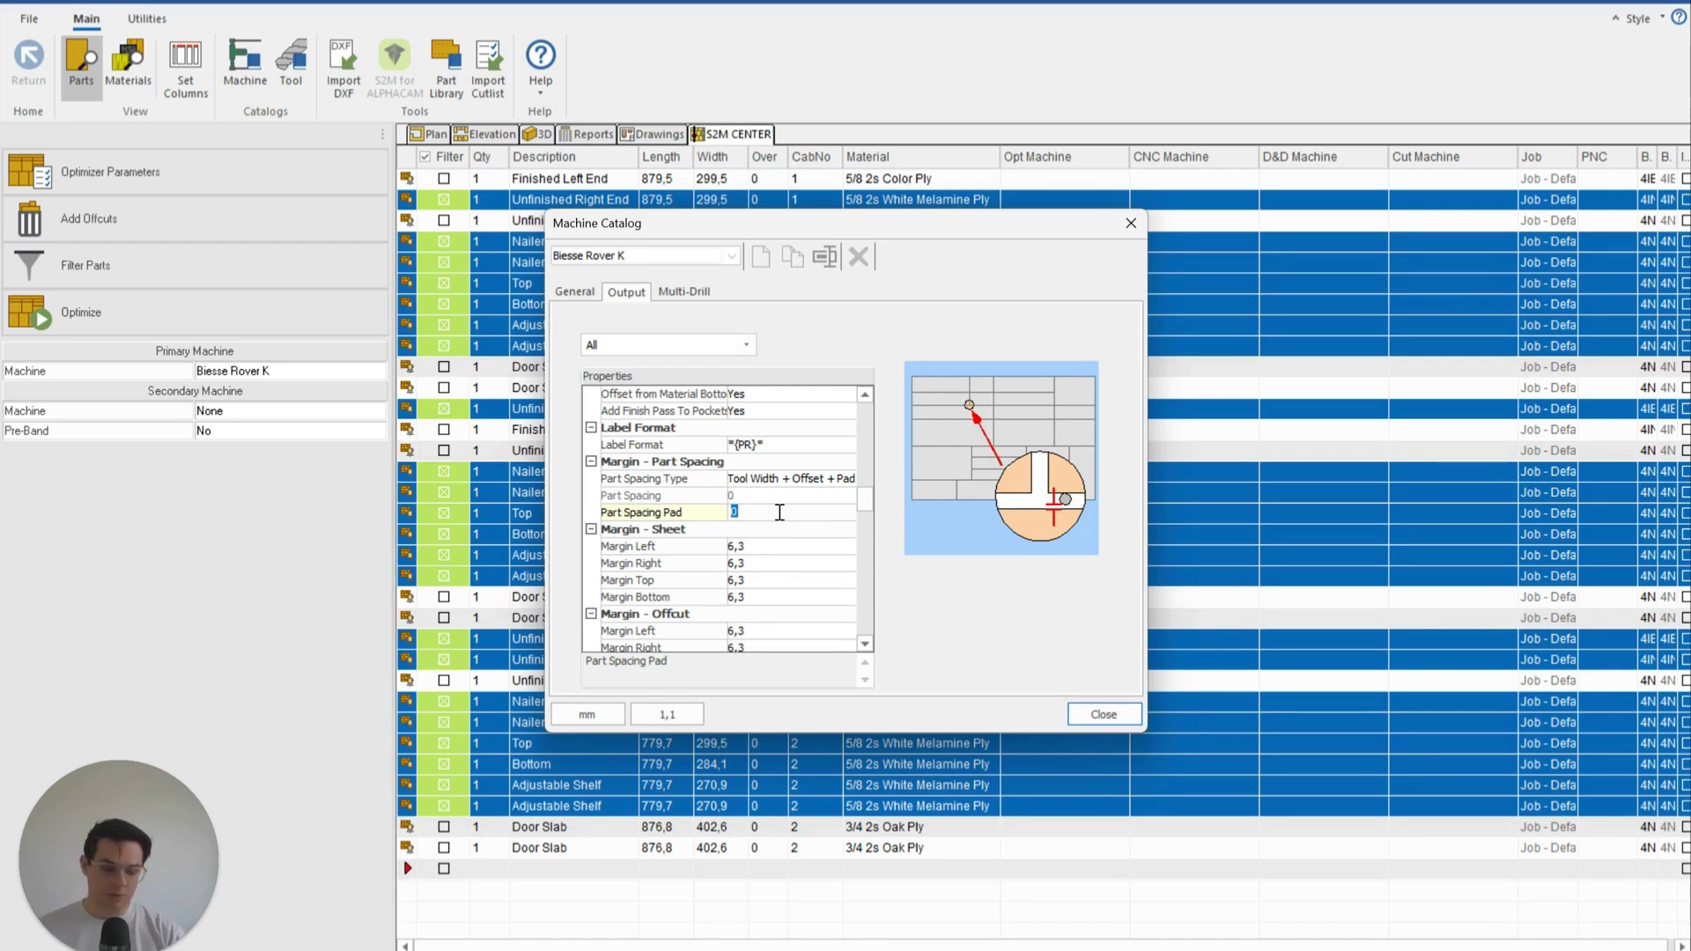
text(5)
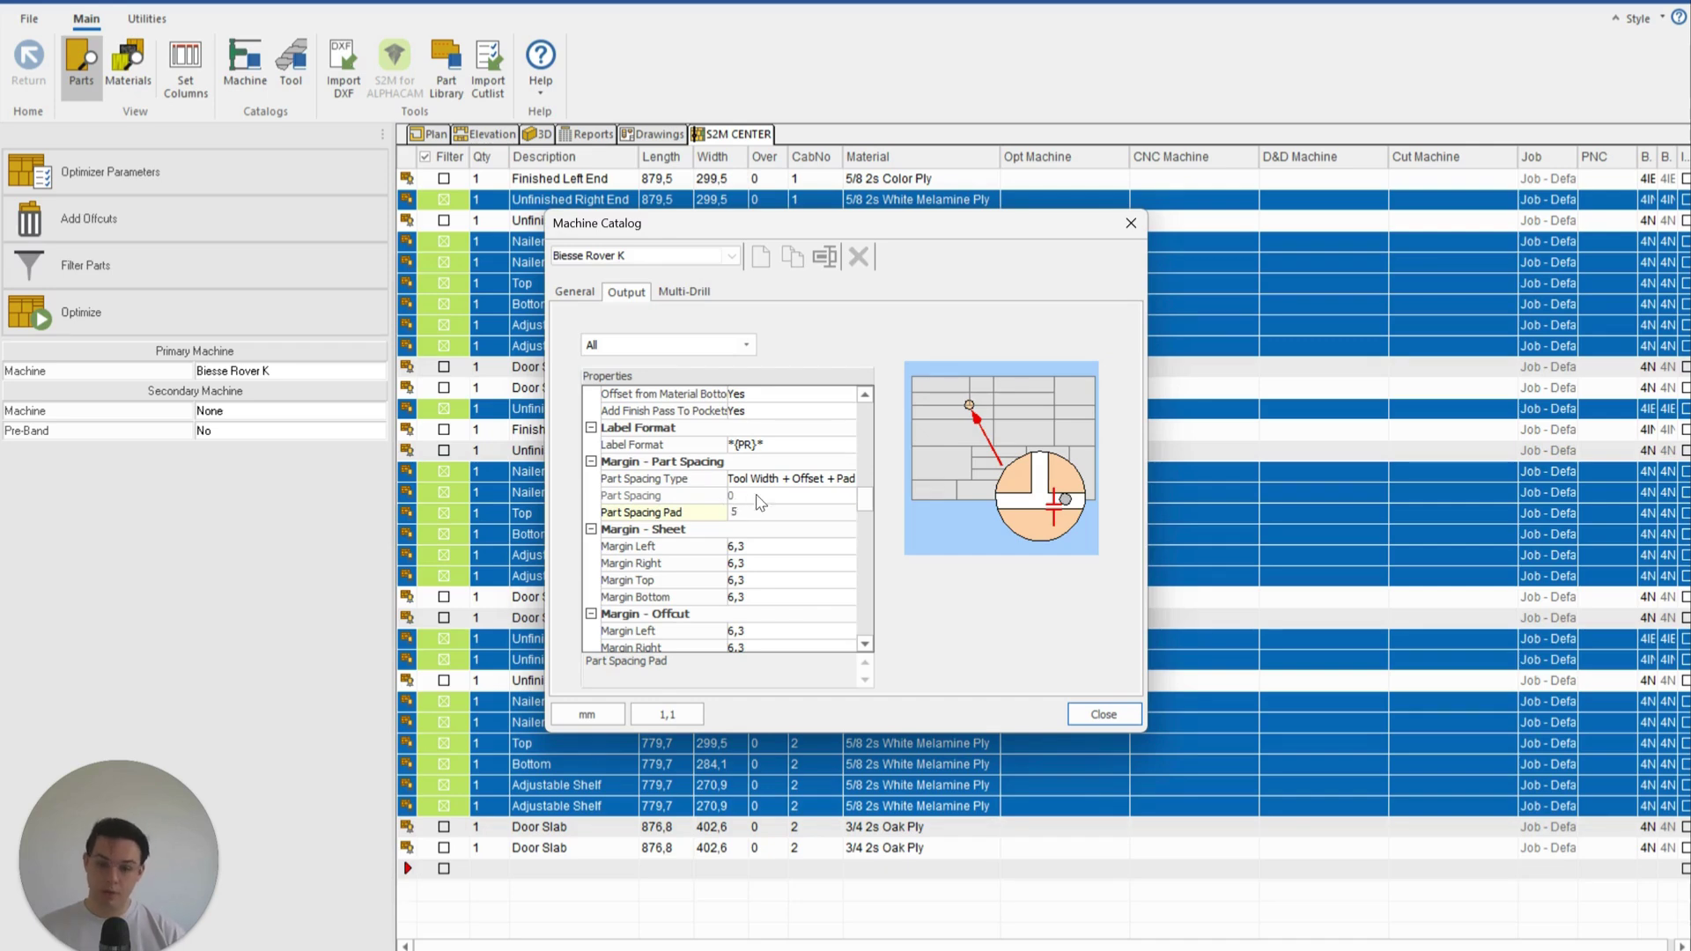
click(788, 484)
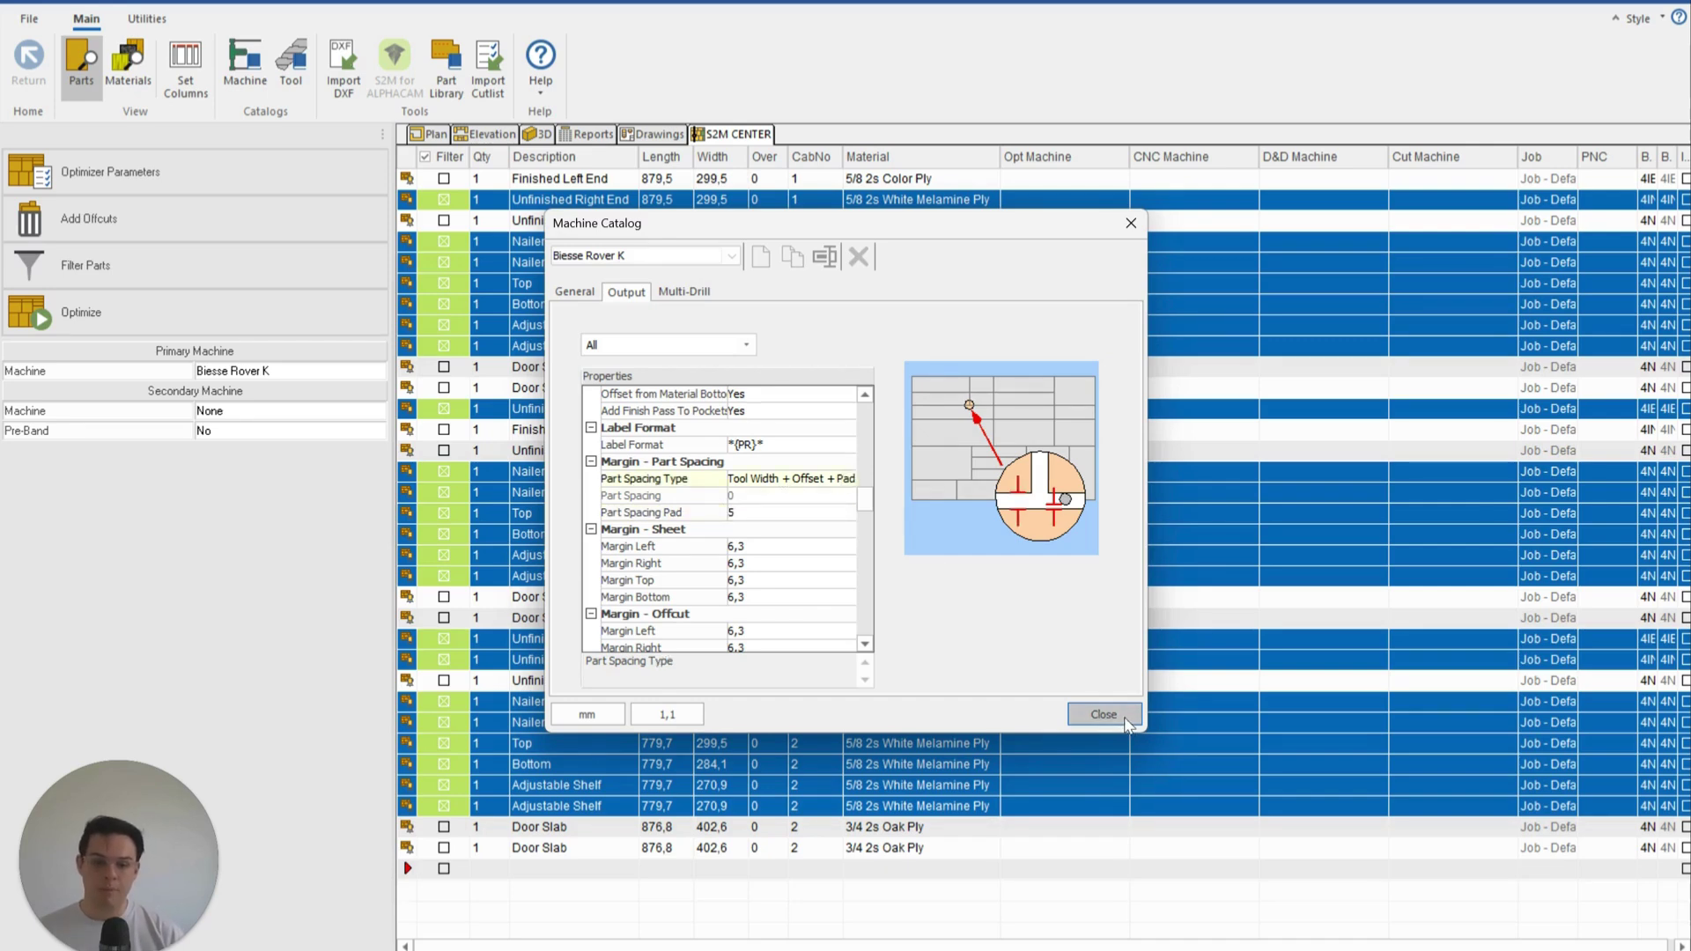
click(1104, 714)
- Re-nest the melamine onto 2 sheets, review the cut pattern, then go to the elevation's Help menu
click(294, 333)
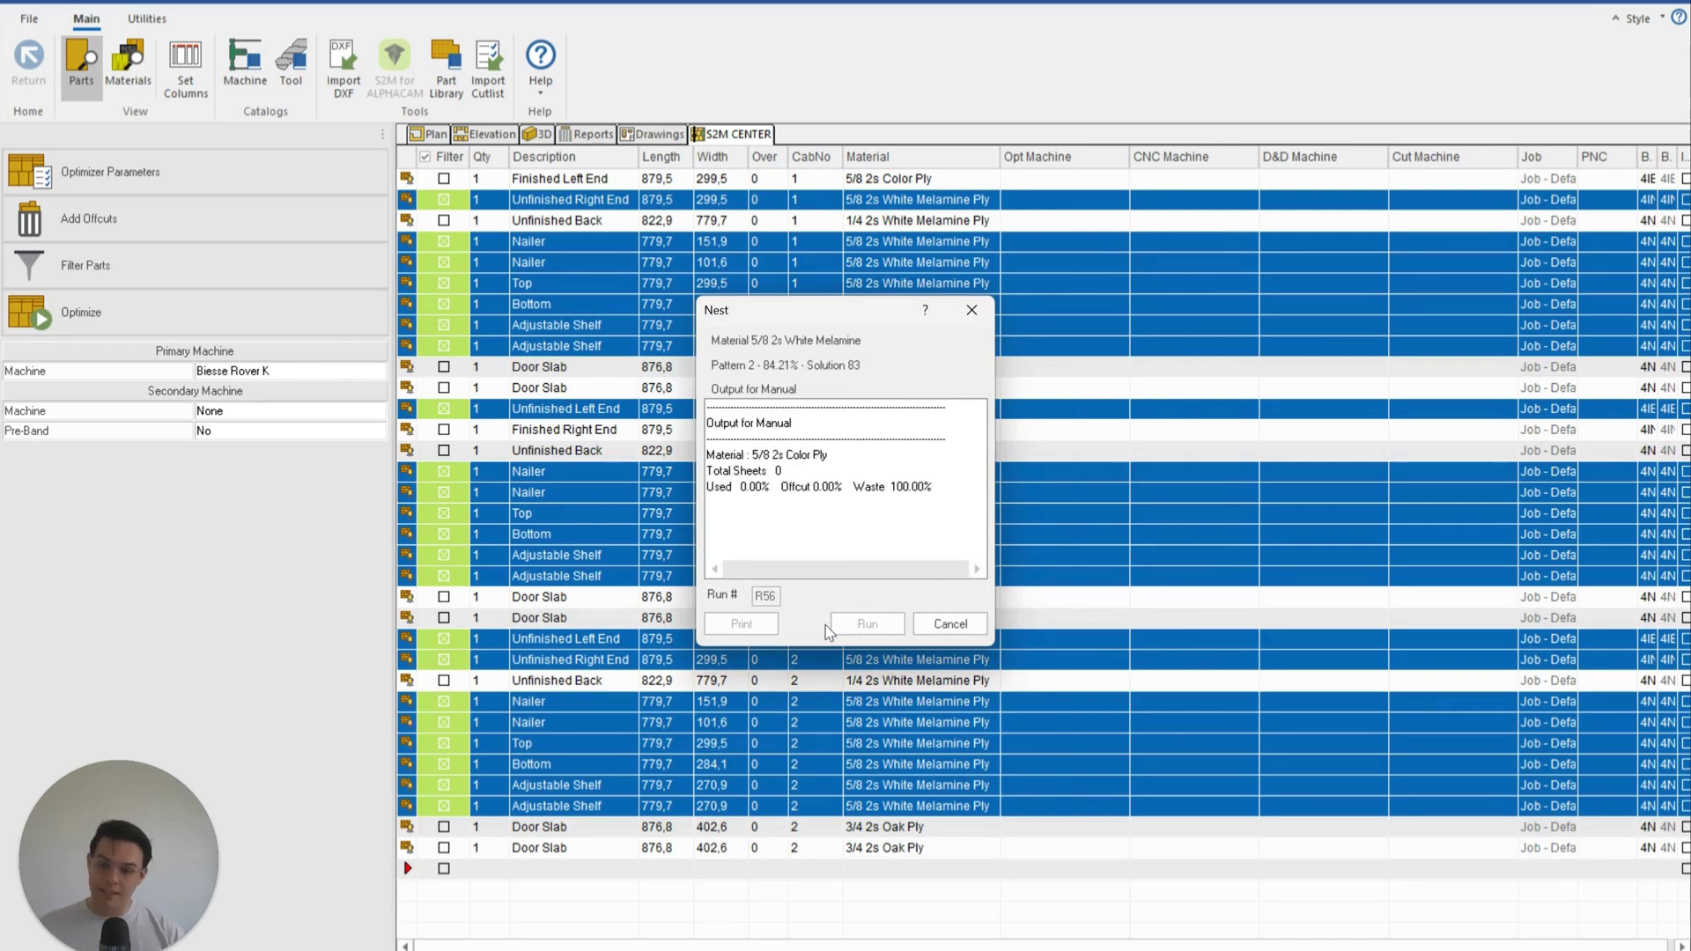
click(885, 623)
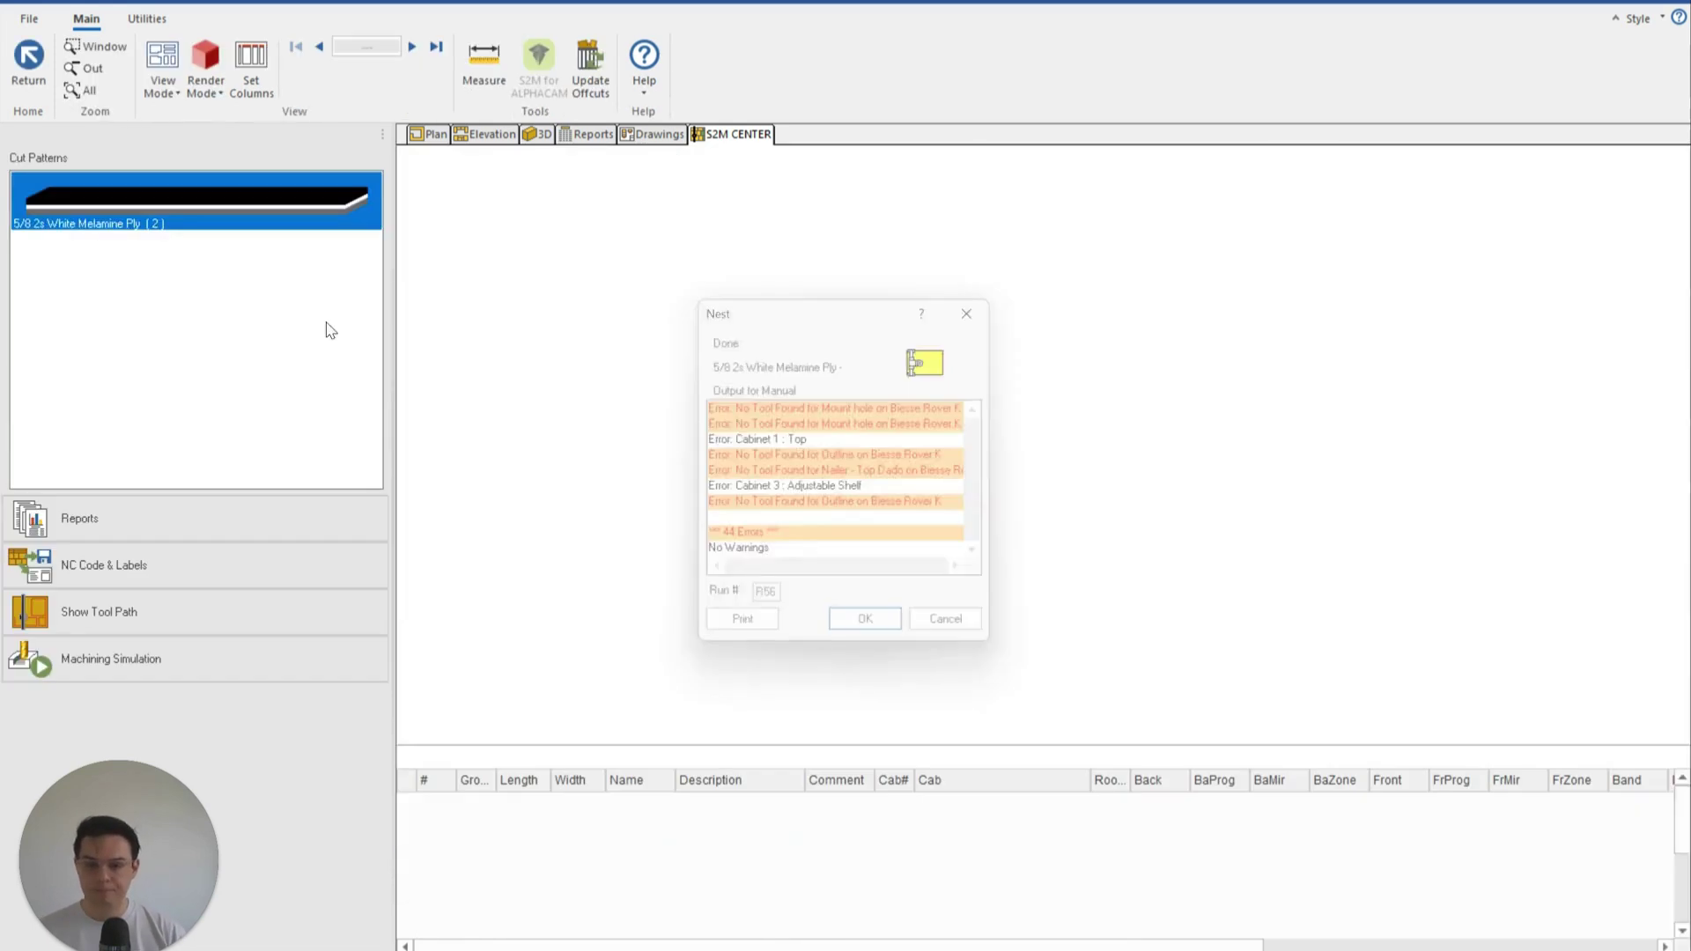
scroll(1180, 537, up, 6)
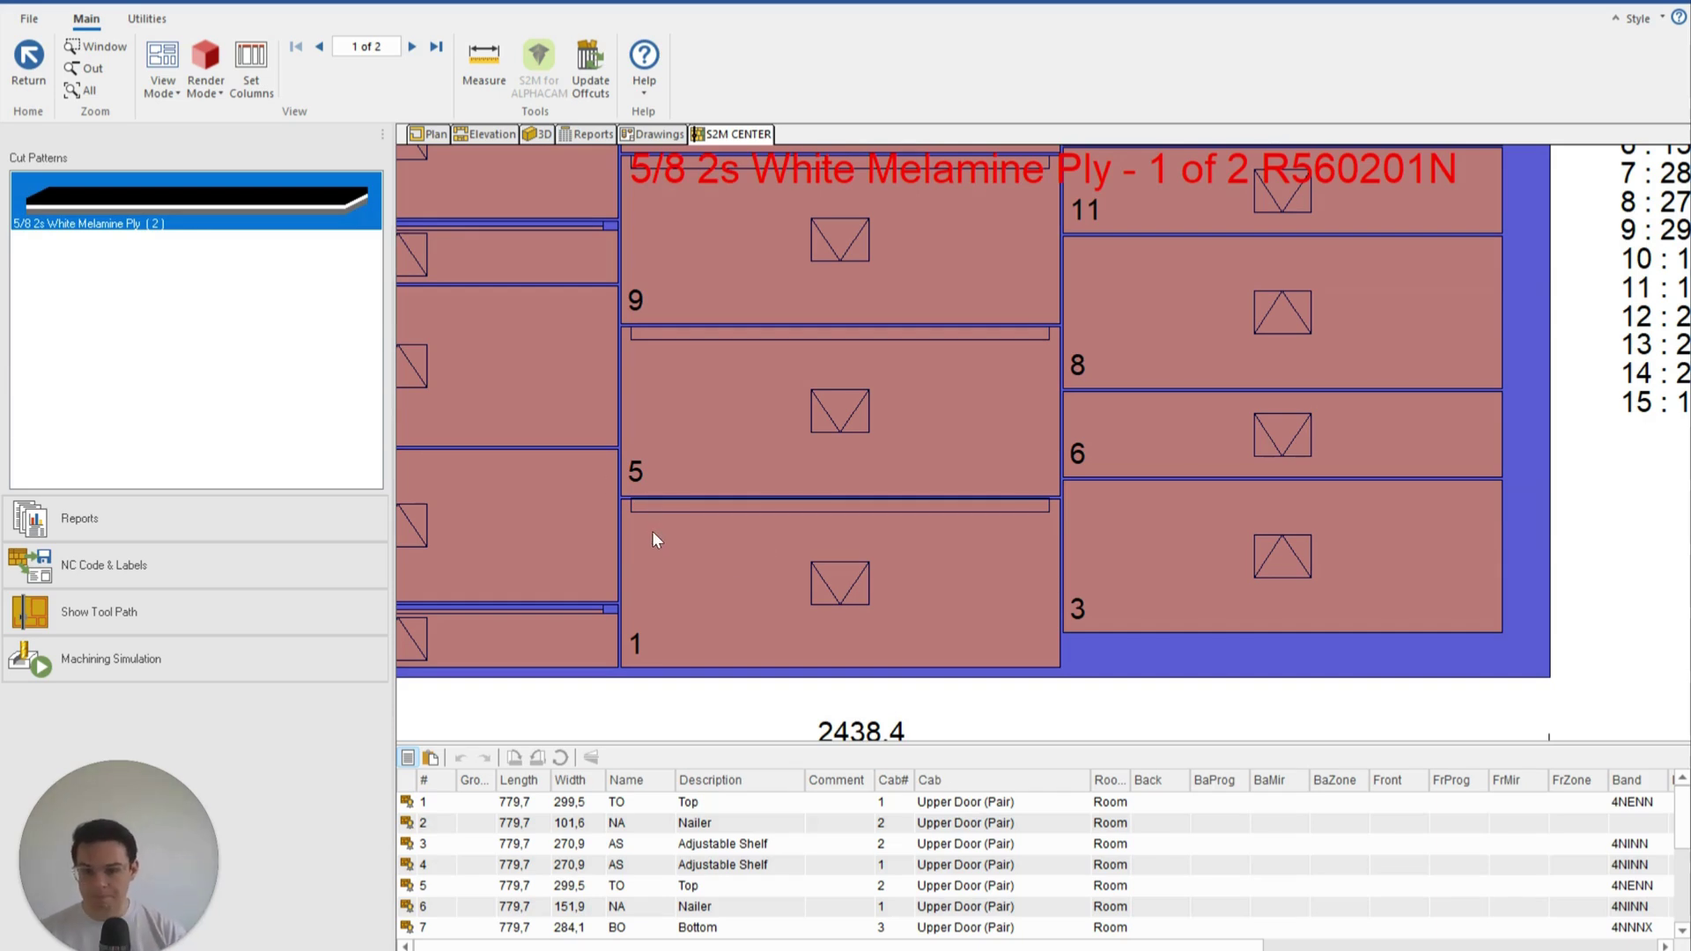
mouse_move(648, 533)
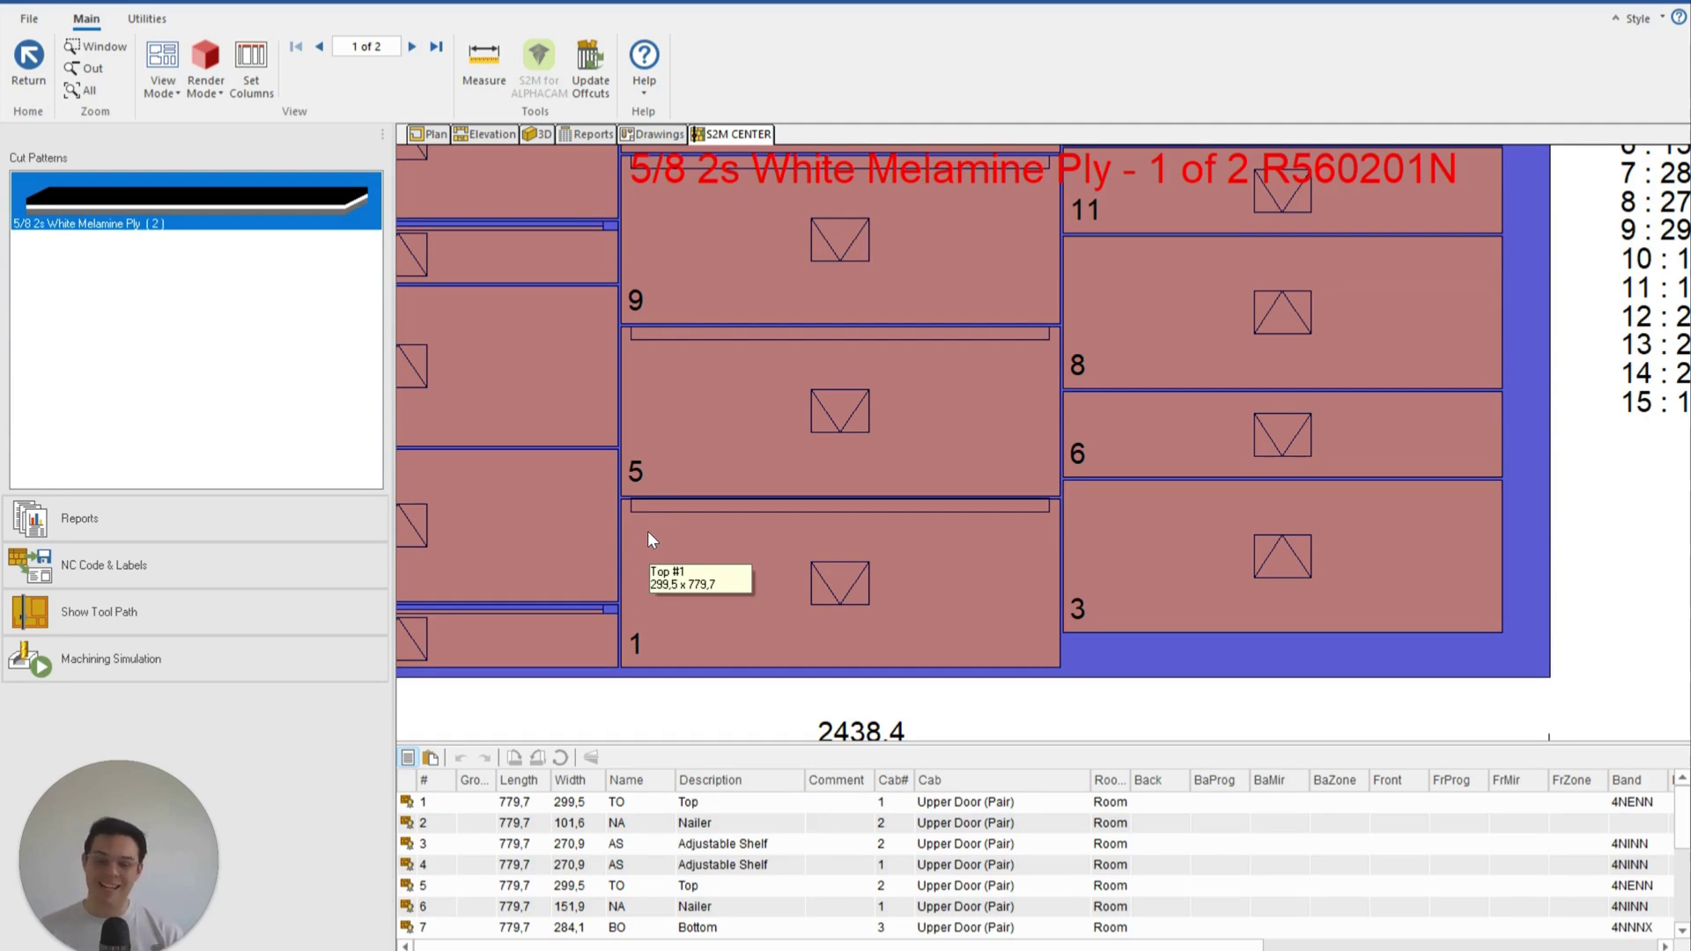
scroll(622, 499, up, 3)
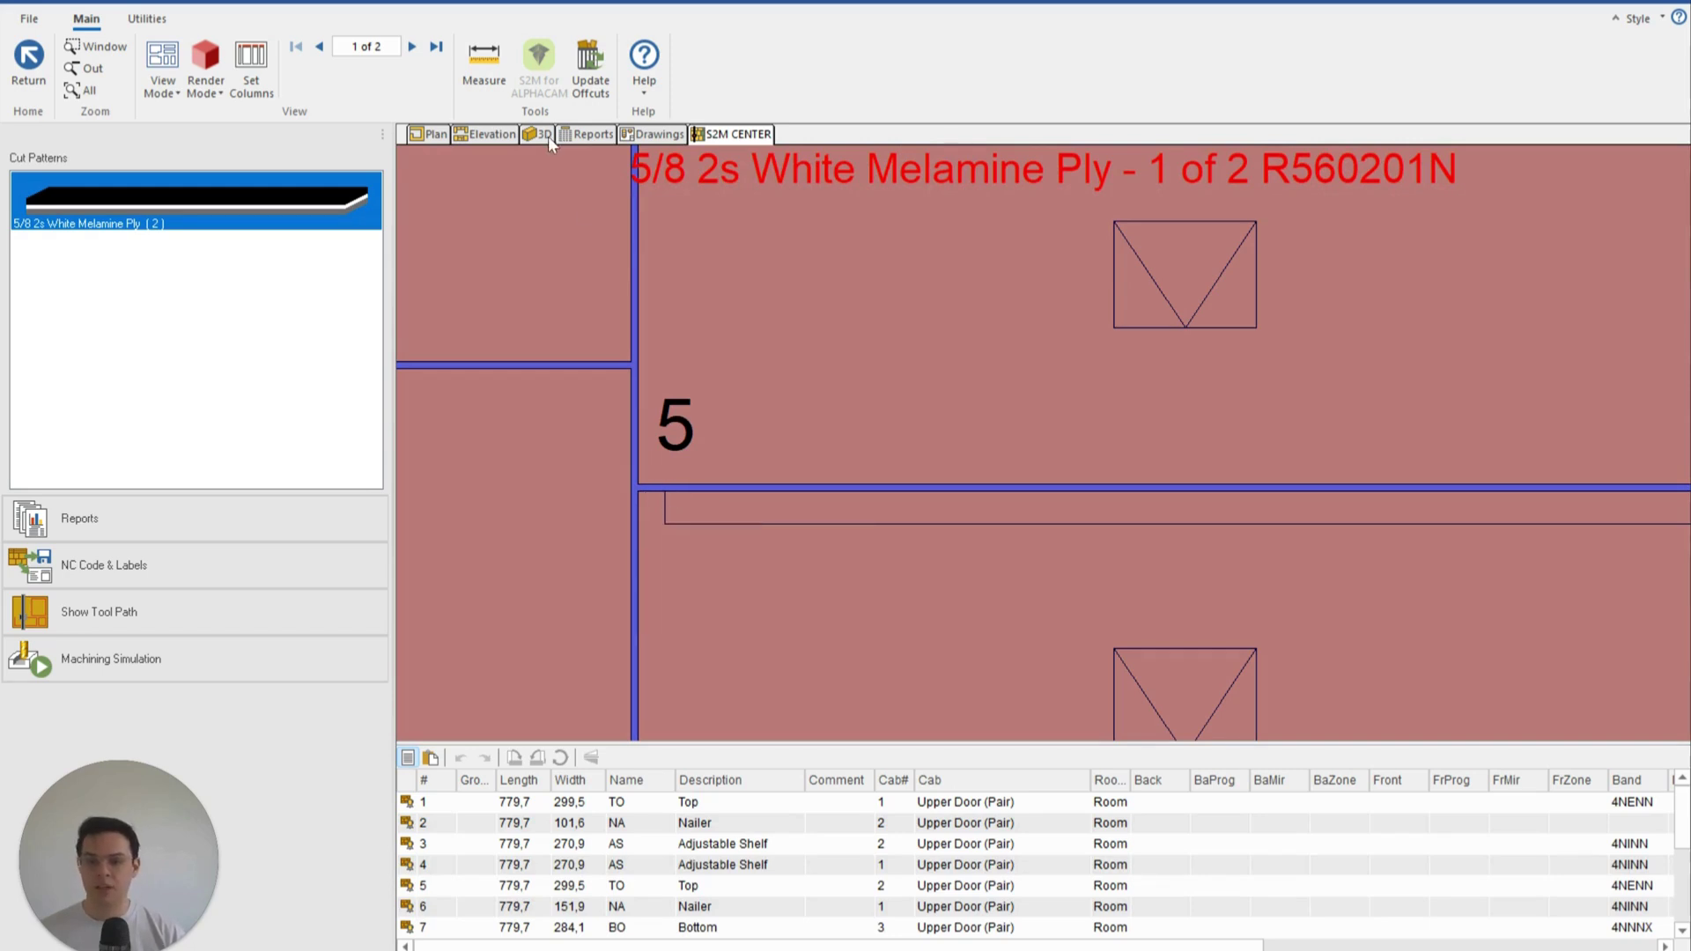
click(507, 137)
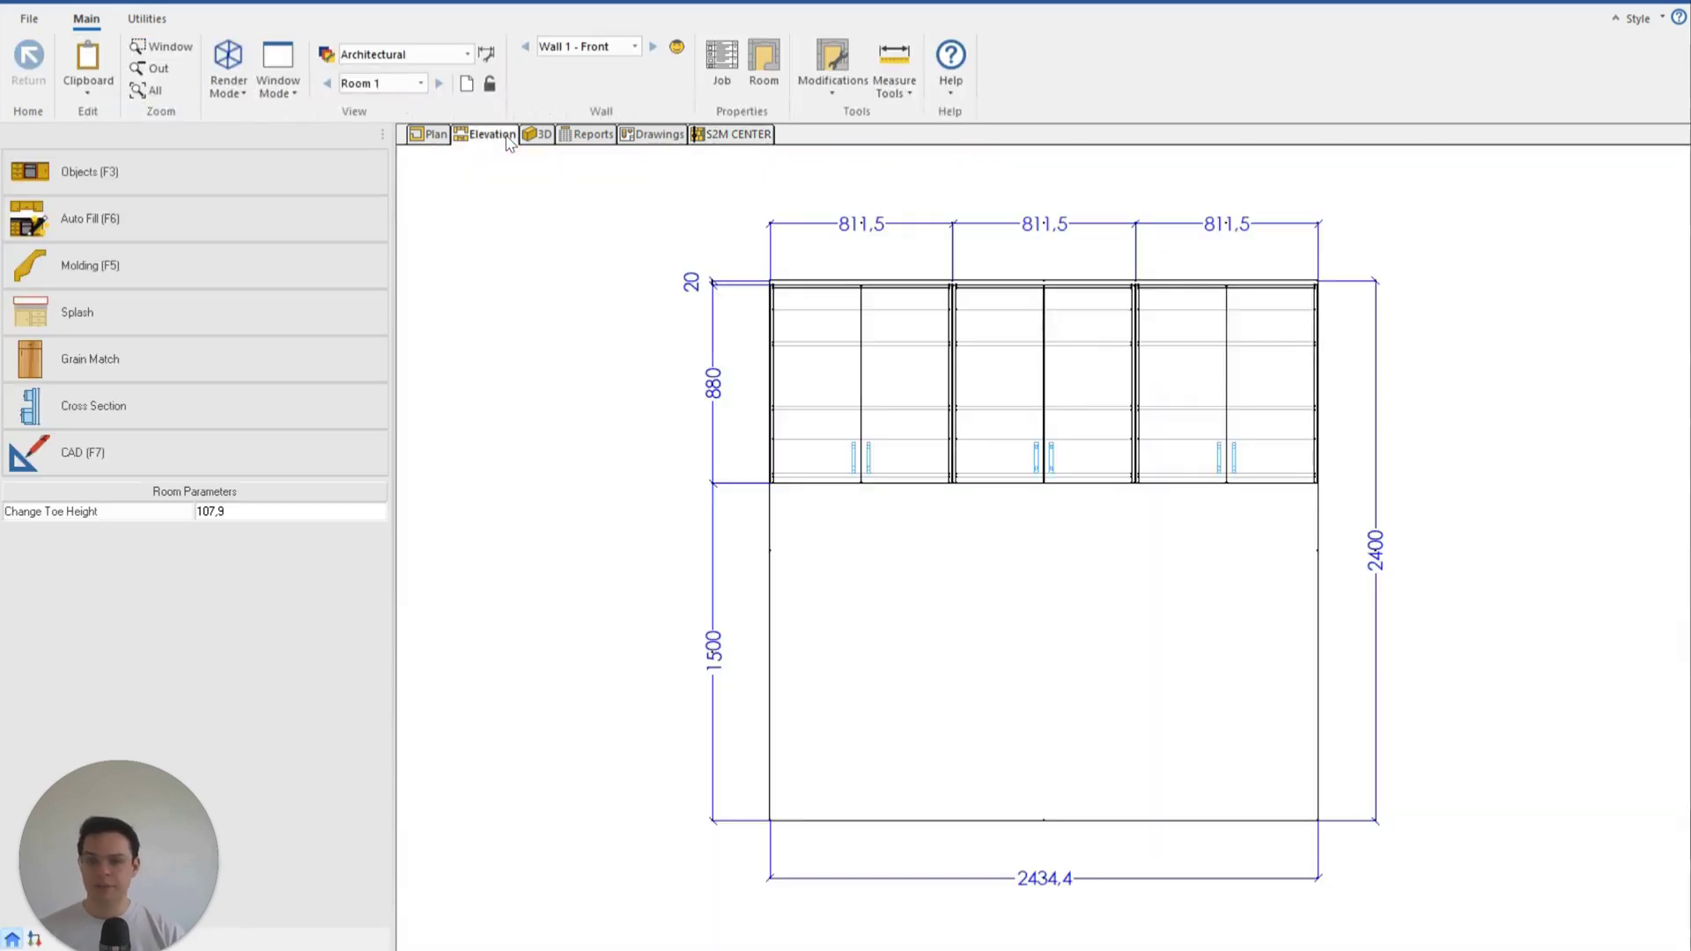
click(951, 63)
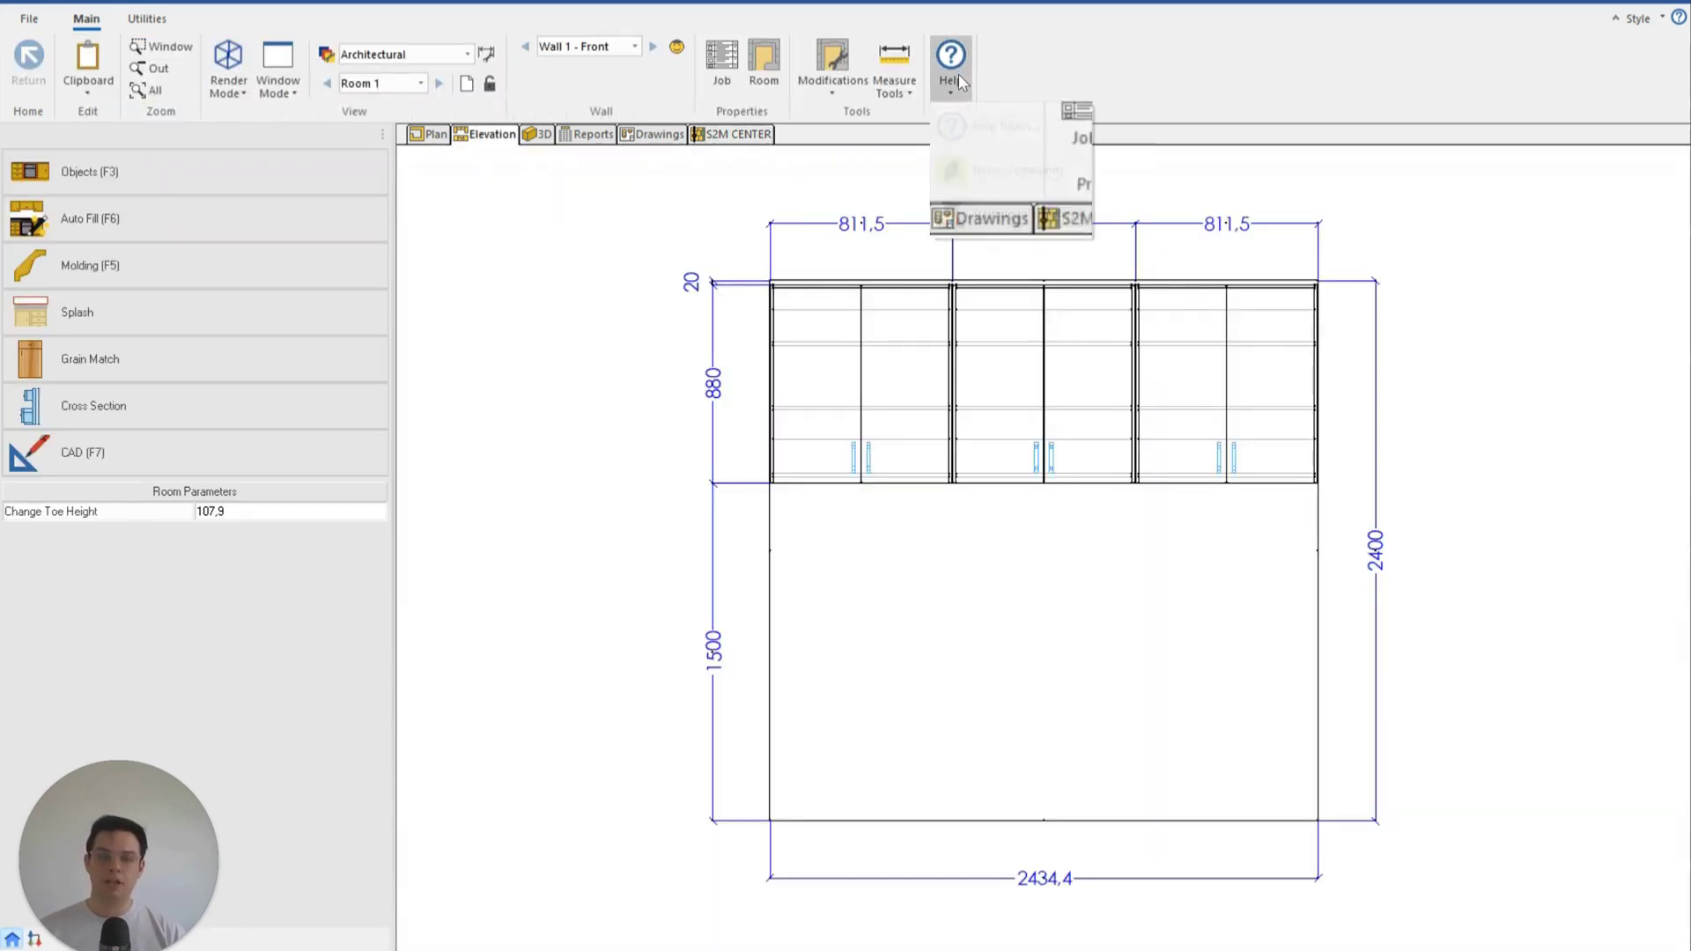
- Open the System Parameters help topic and find the _EDGnNPC edge clearance entry
click(974, 124)
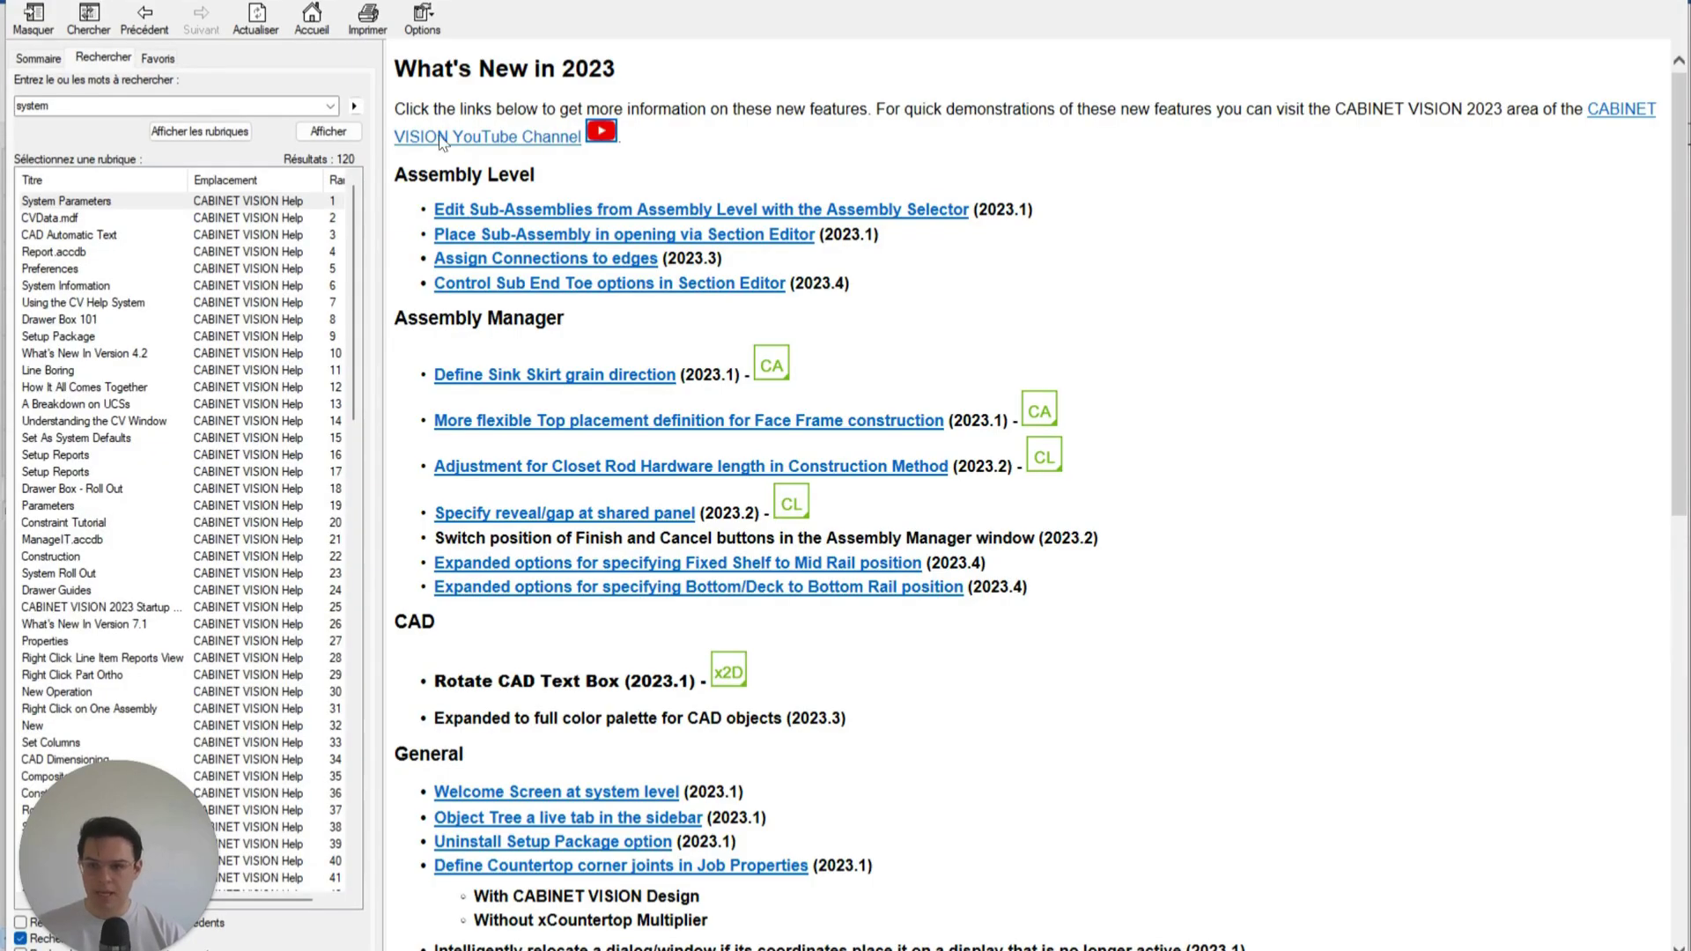
click(123, 204)
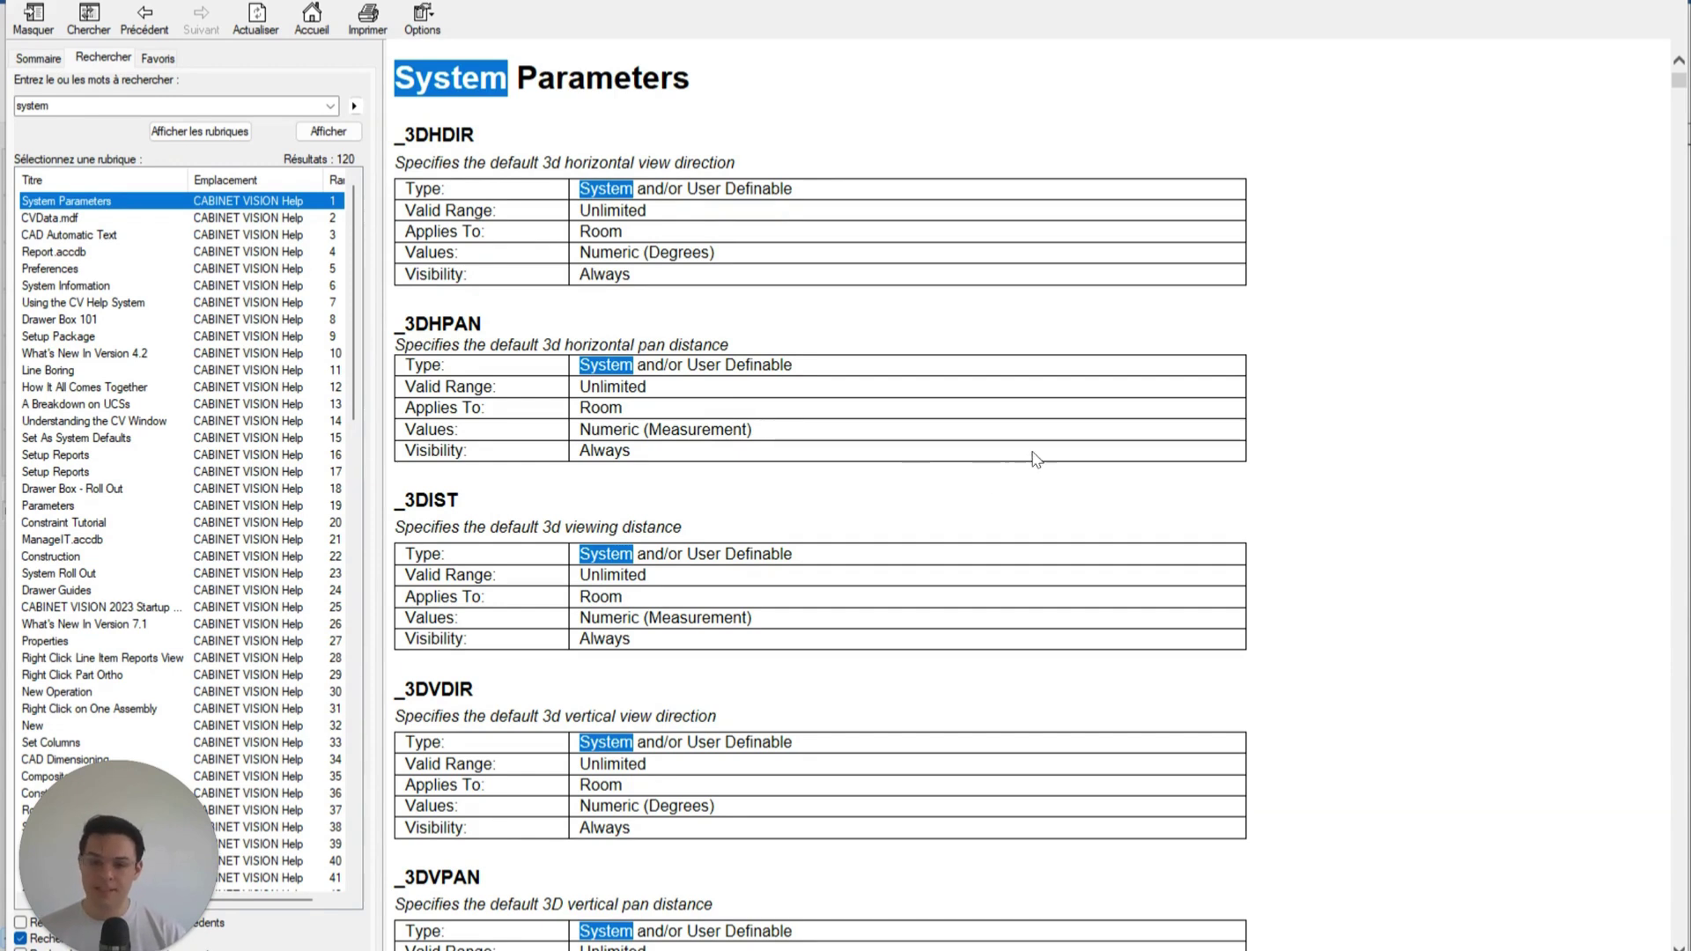
click(1027, 493)
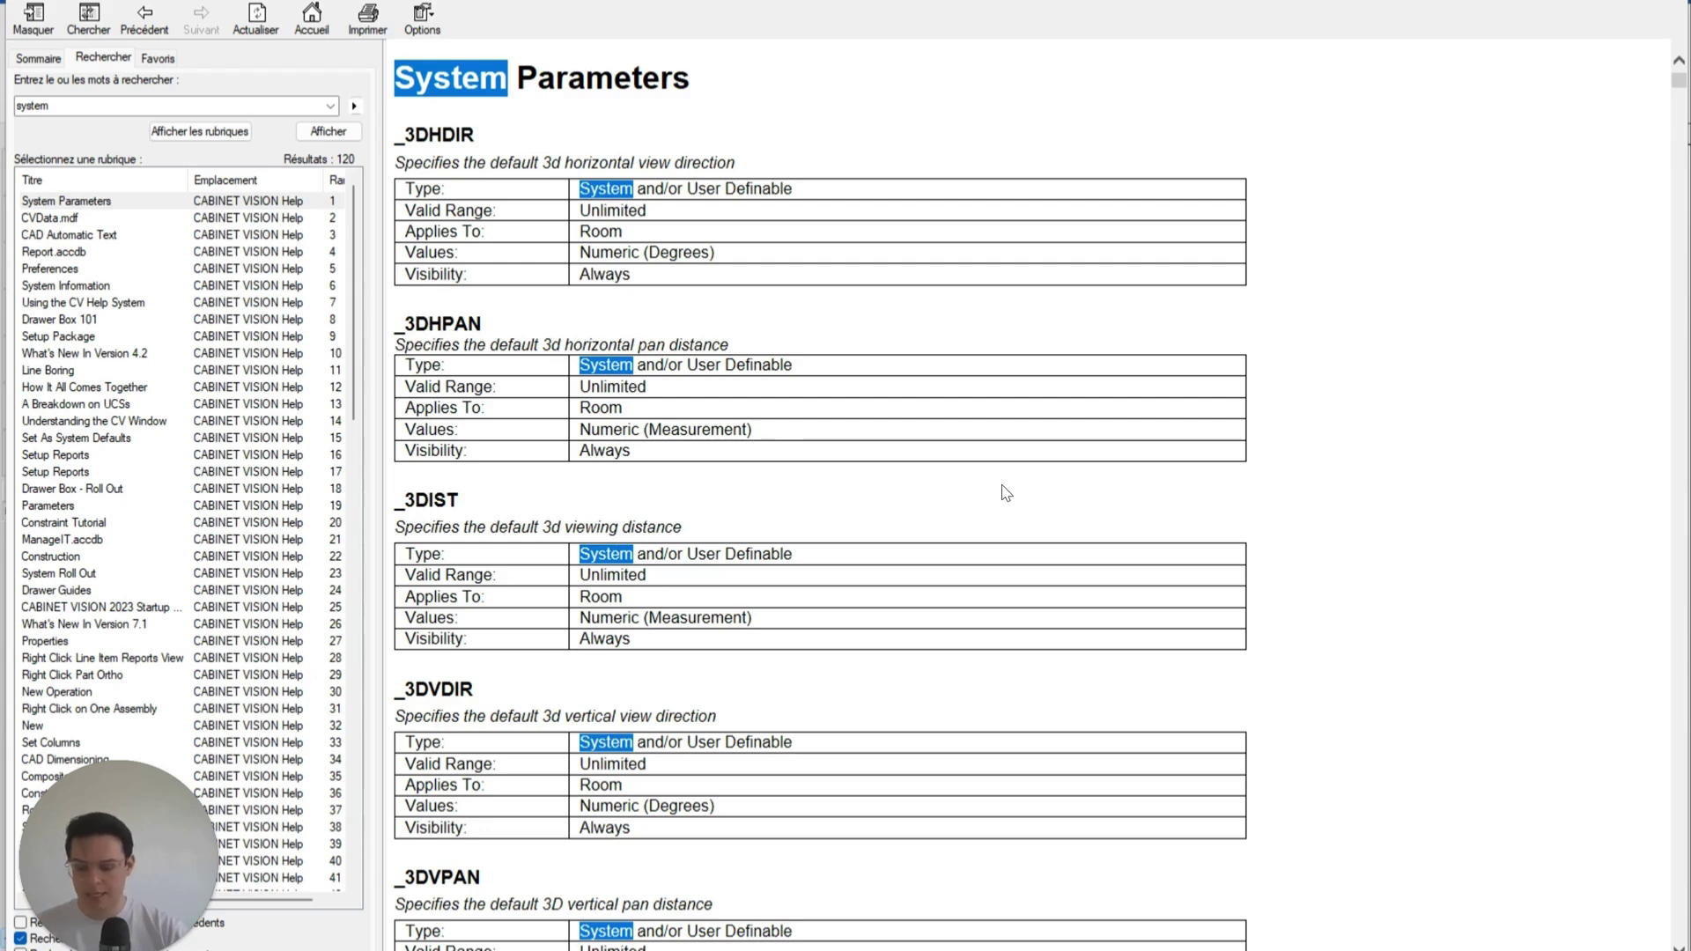
key(ctrl+f)
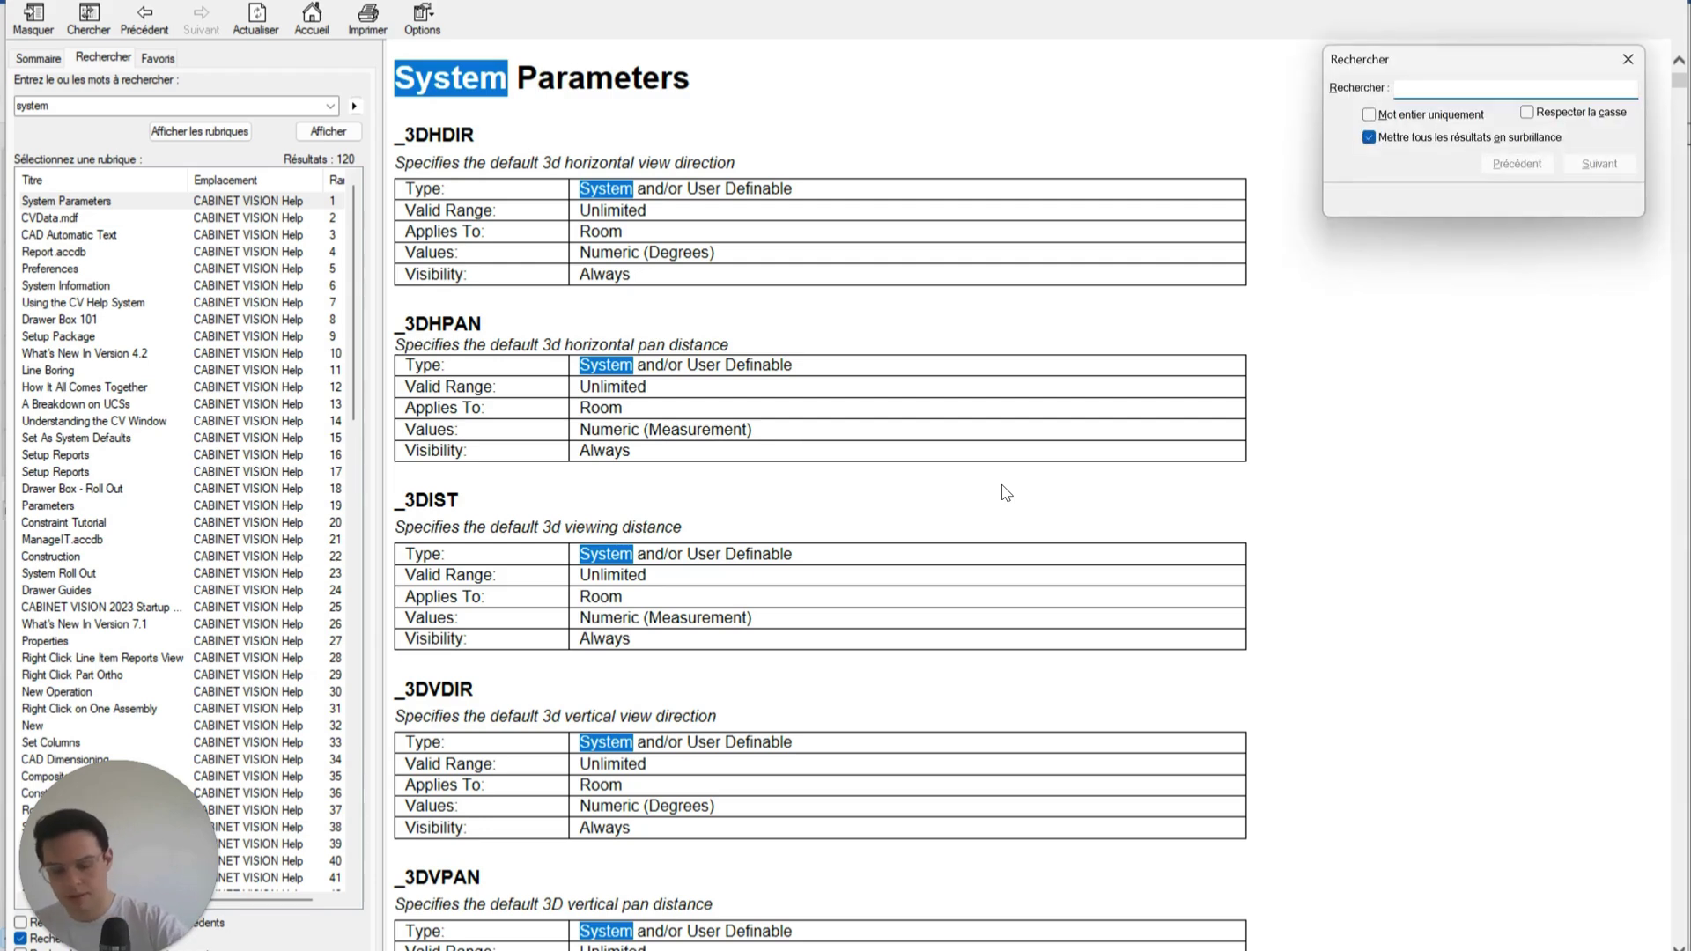
text(_EDG)
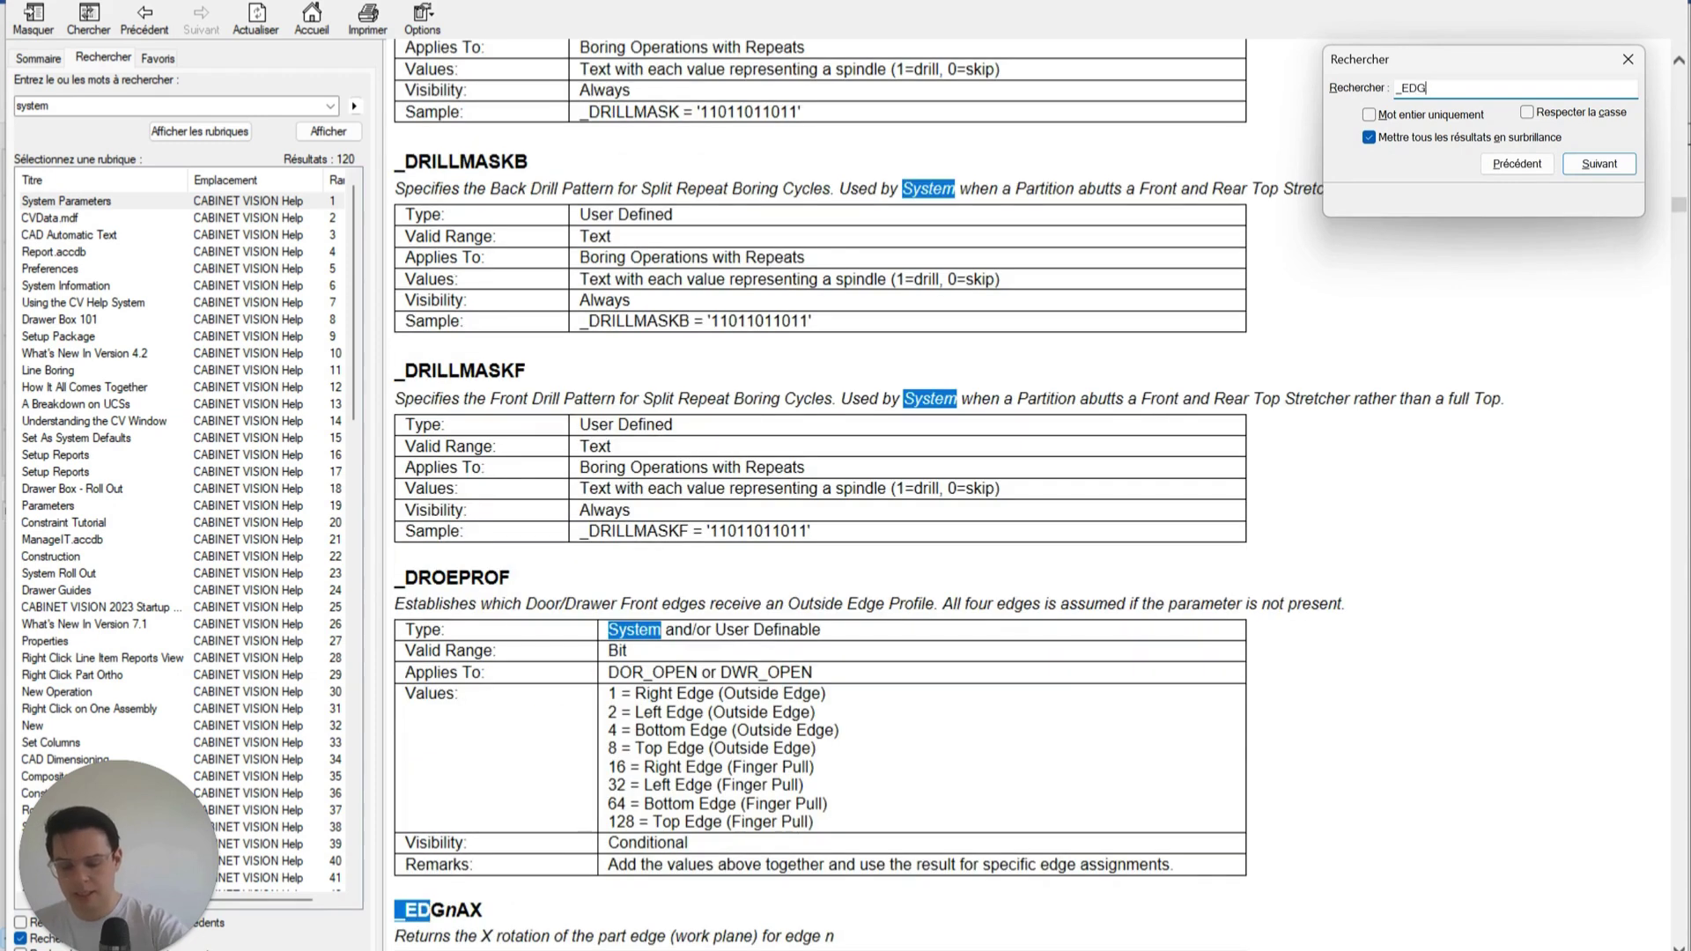
text(nNPC)
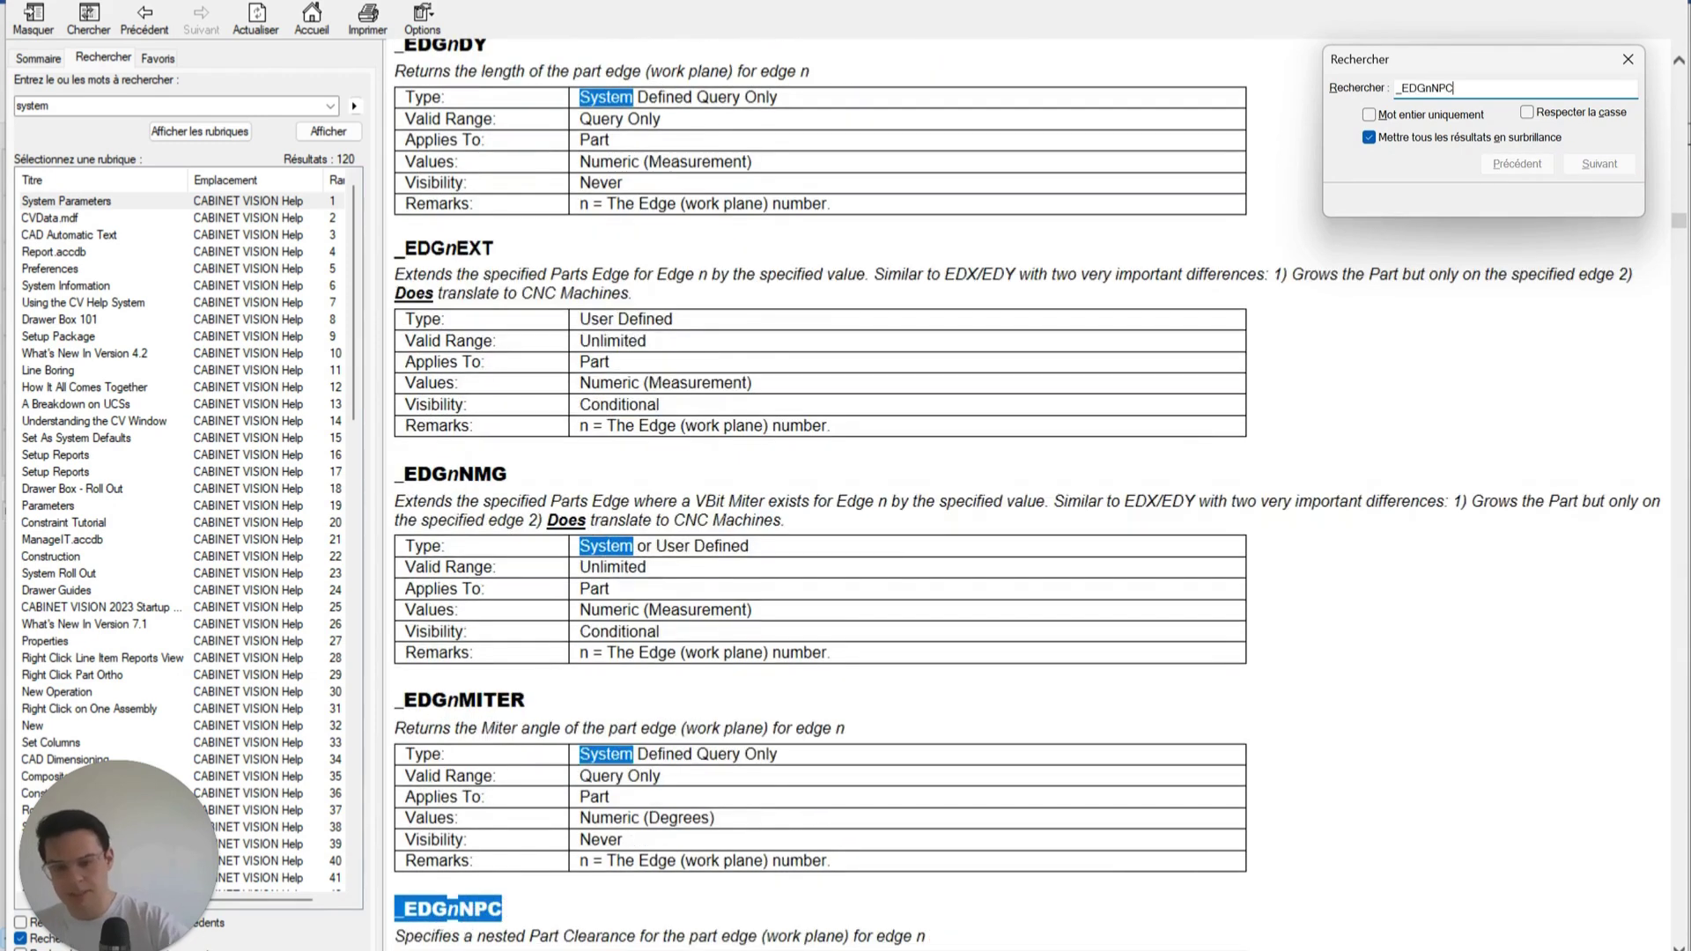
scroll(899, 586, down, 5)
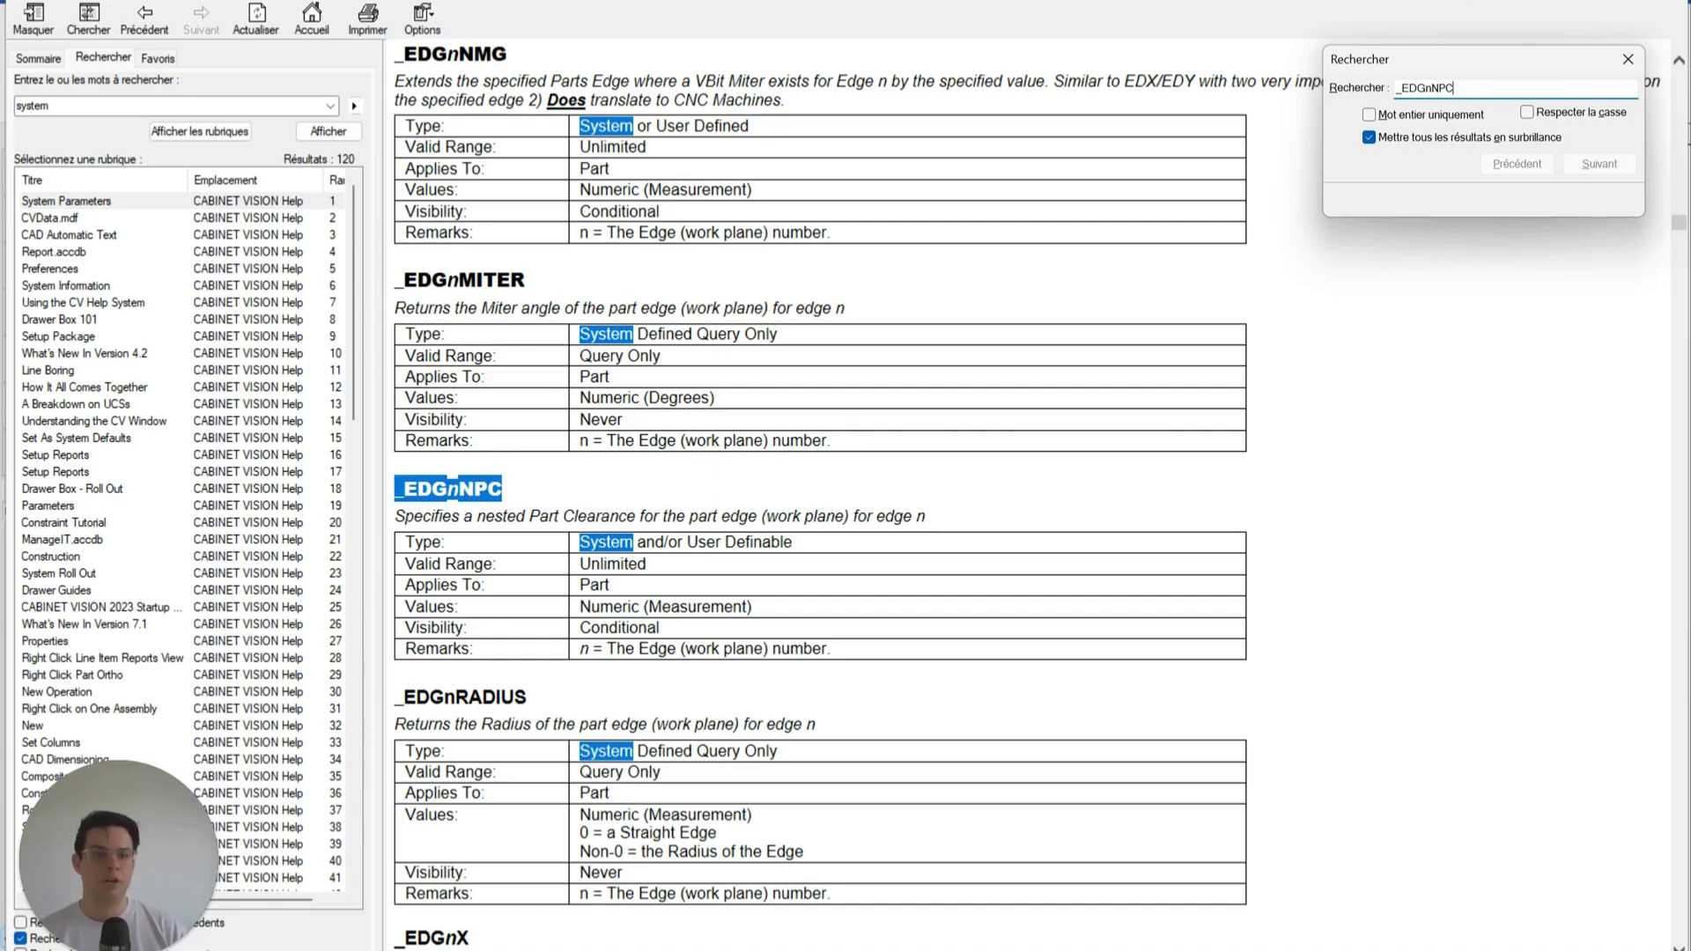
- Open Part Properties for the Top part of the middle upper cabinet
click(1586, 2)
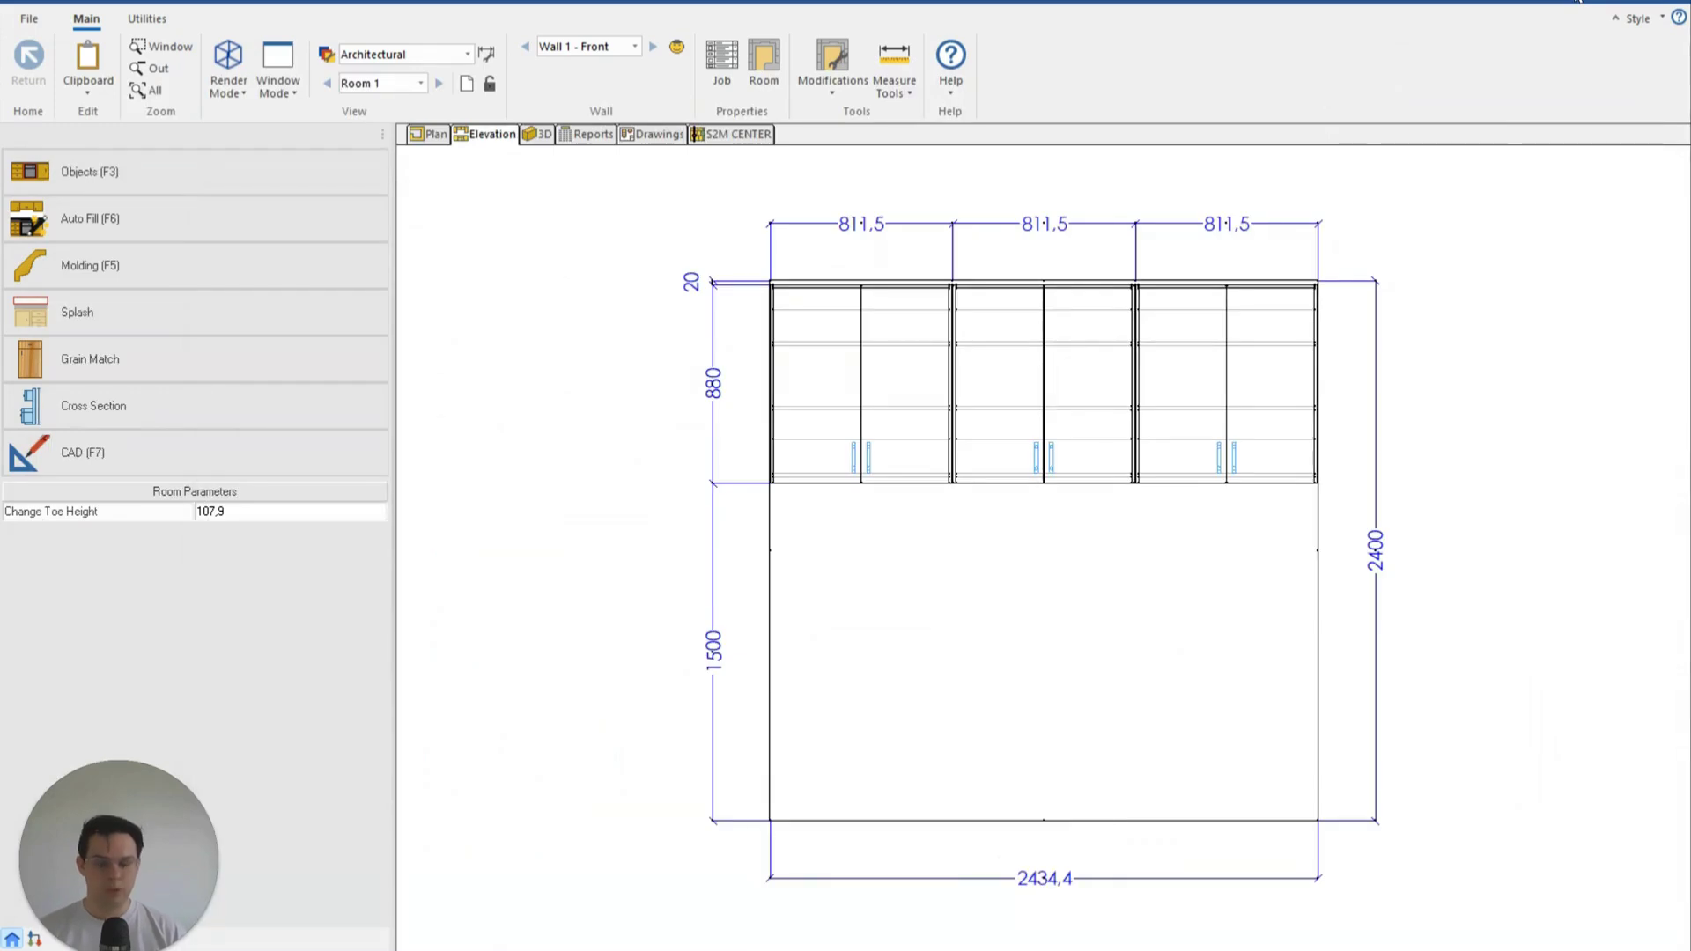
double_click(1053, 404)
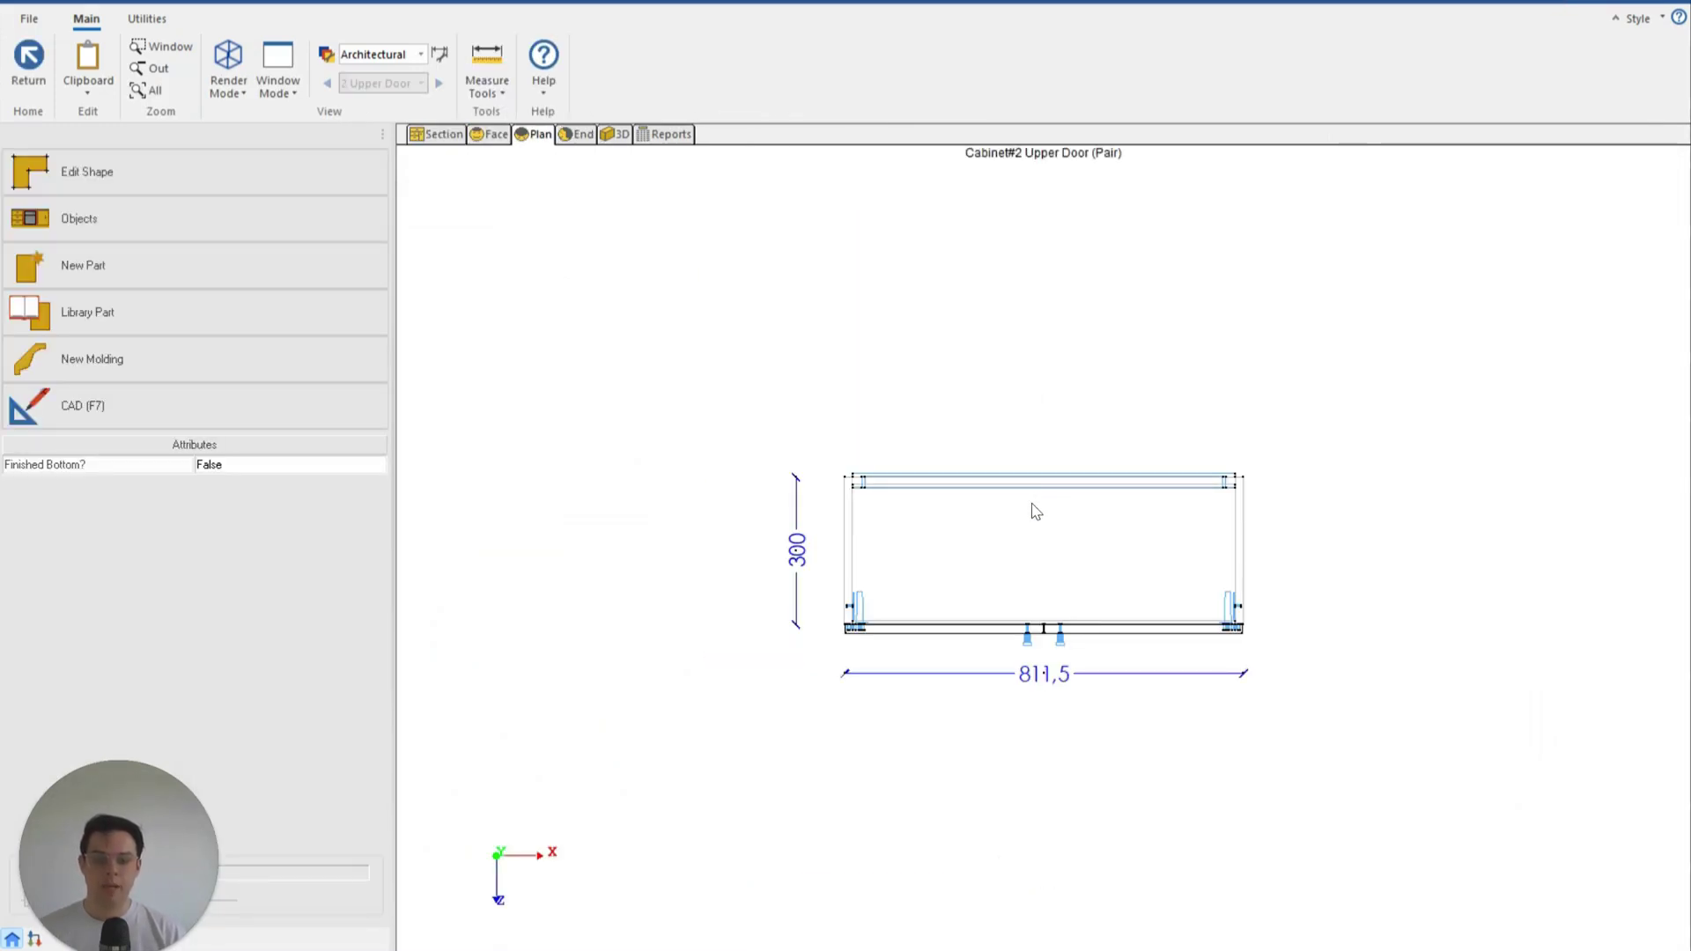
click(992, 536)
click(993, 538)
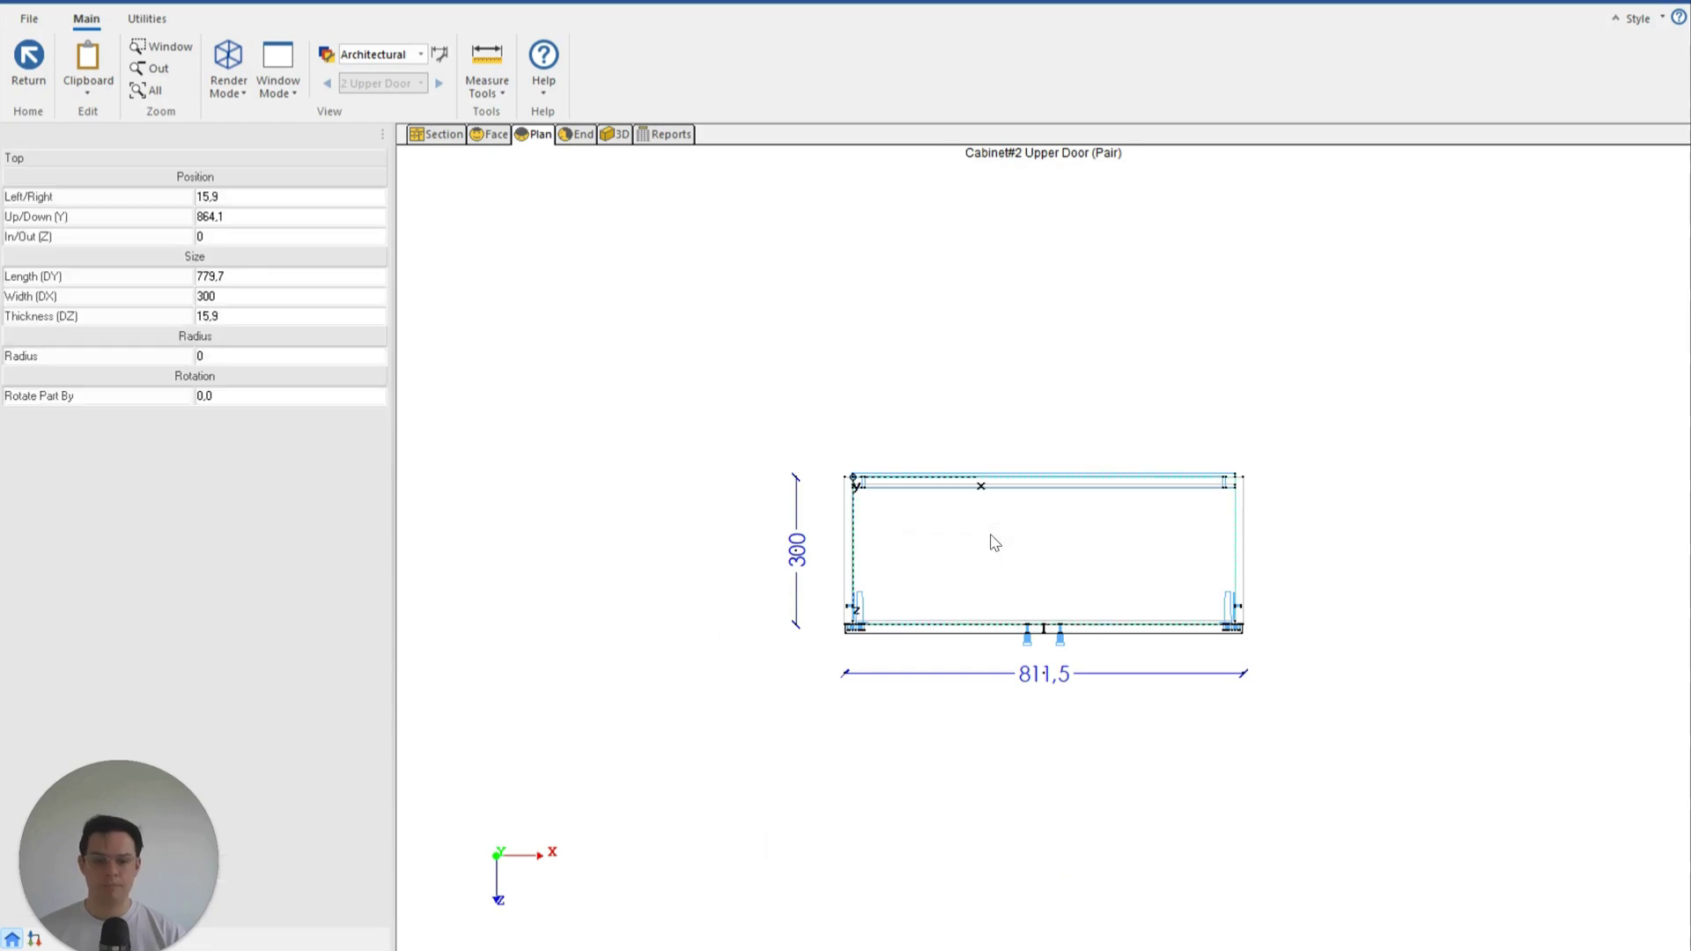
right_click(993, 540)
click(985, 819)
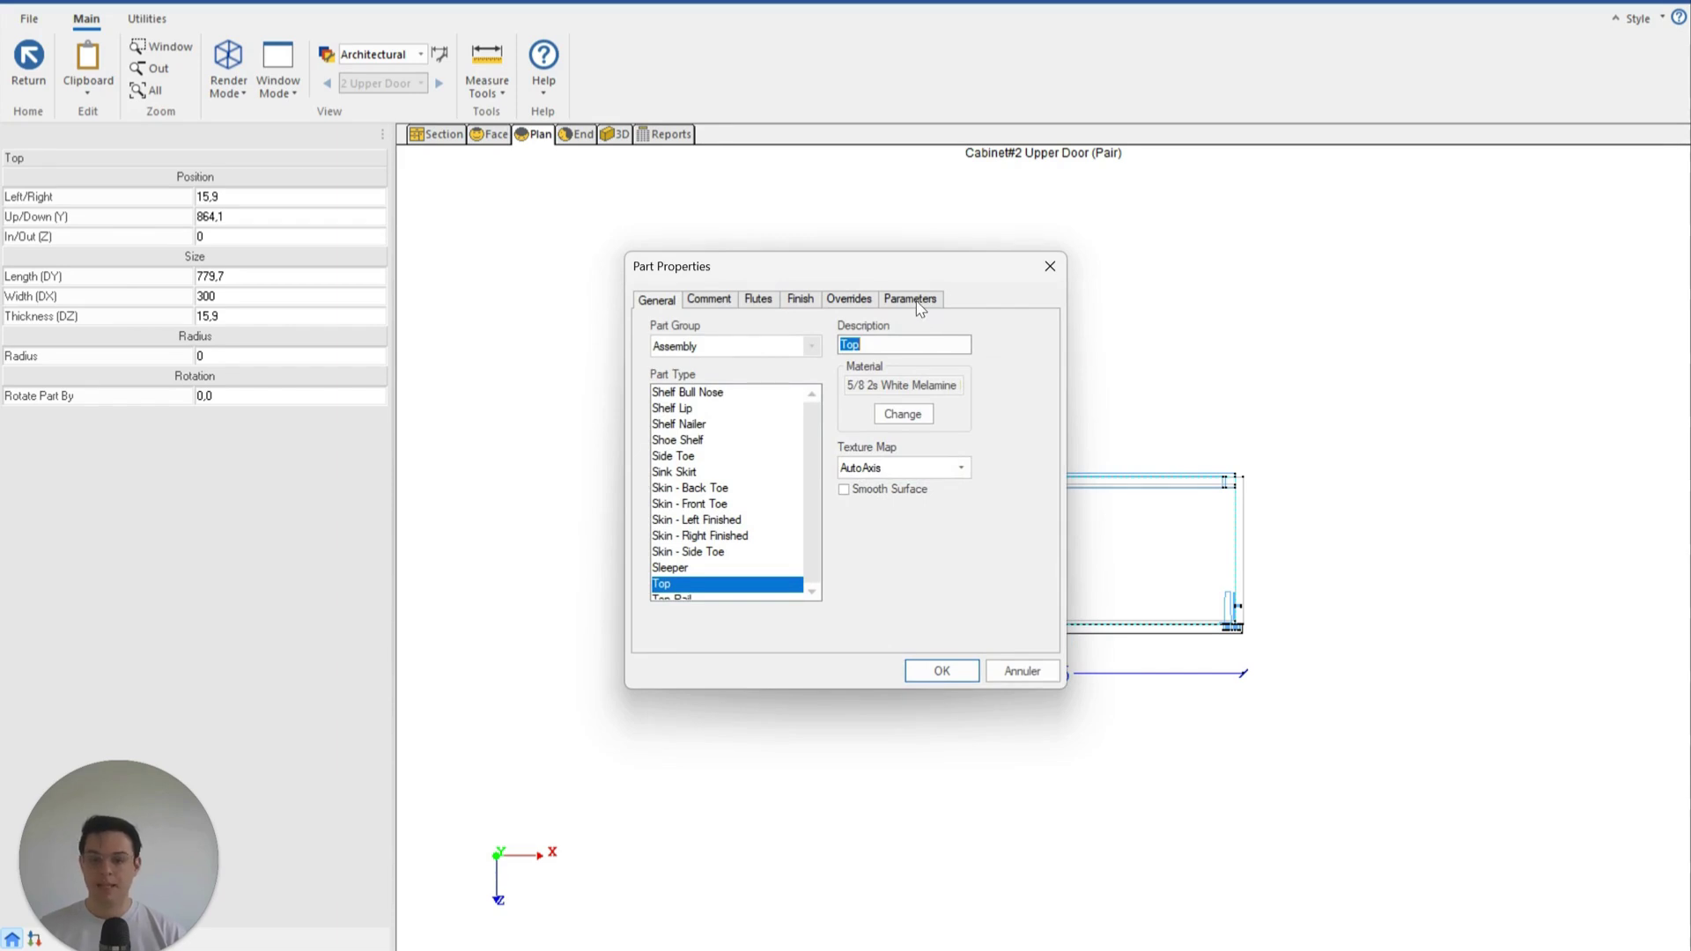
- Add a parameter named _EDG4NPC with value 3 on the Parameters tab
click(916, 302)
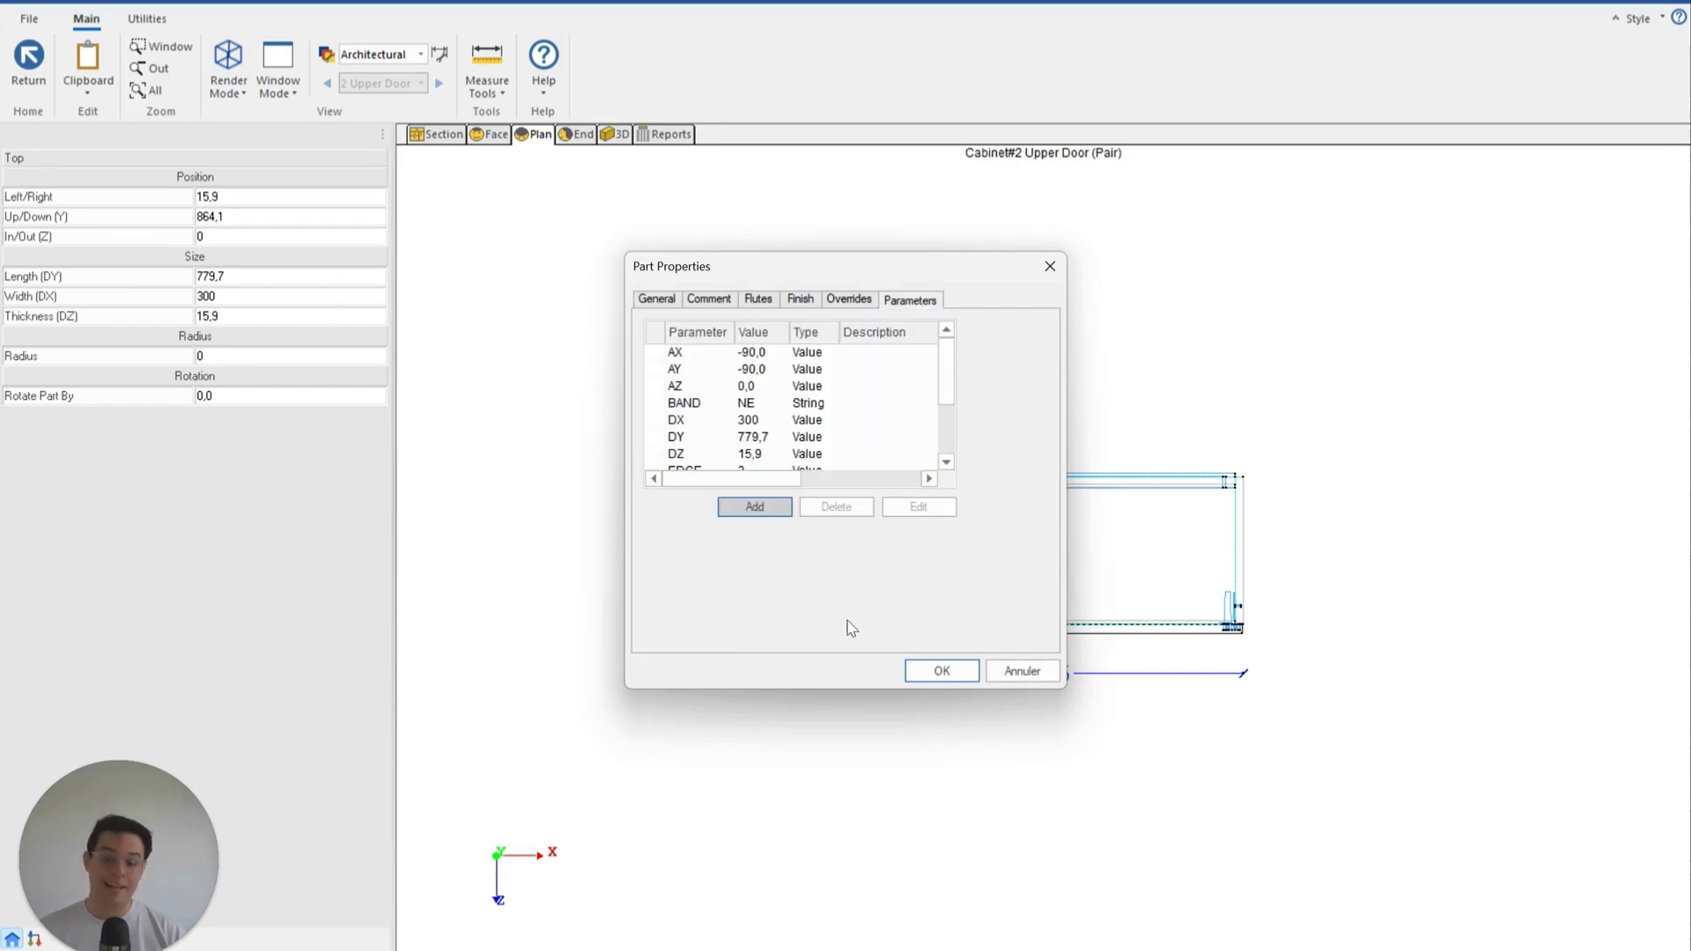
click(755, 507)
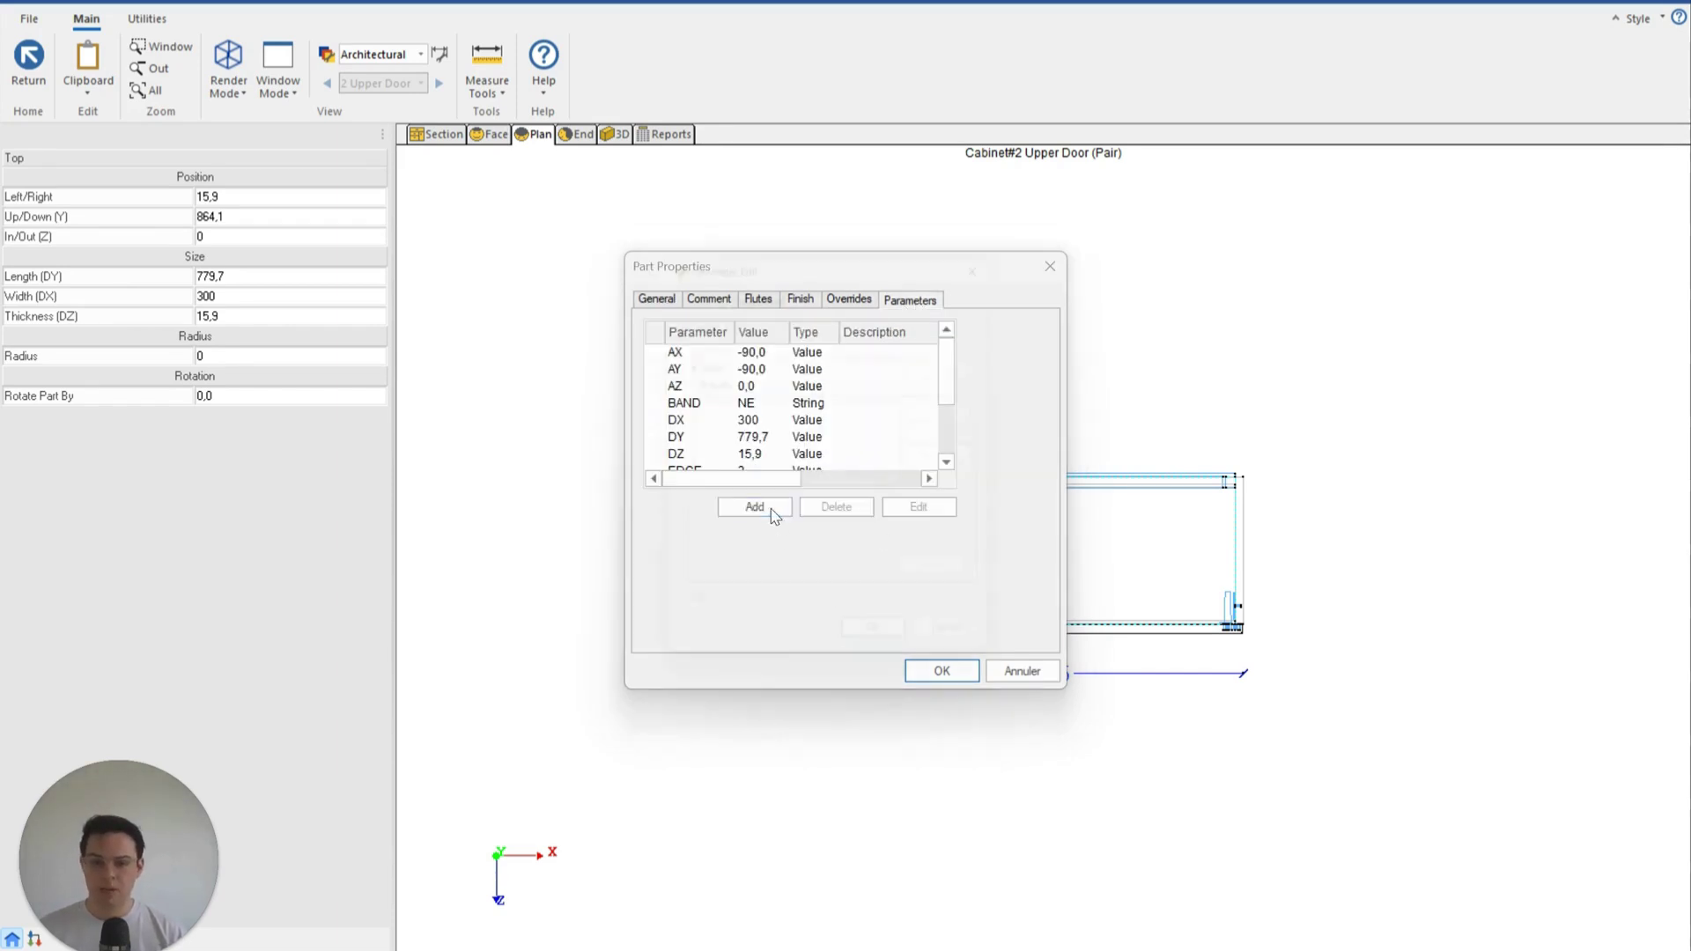
text(_EDG)
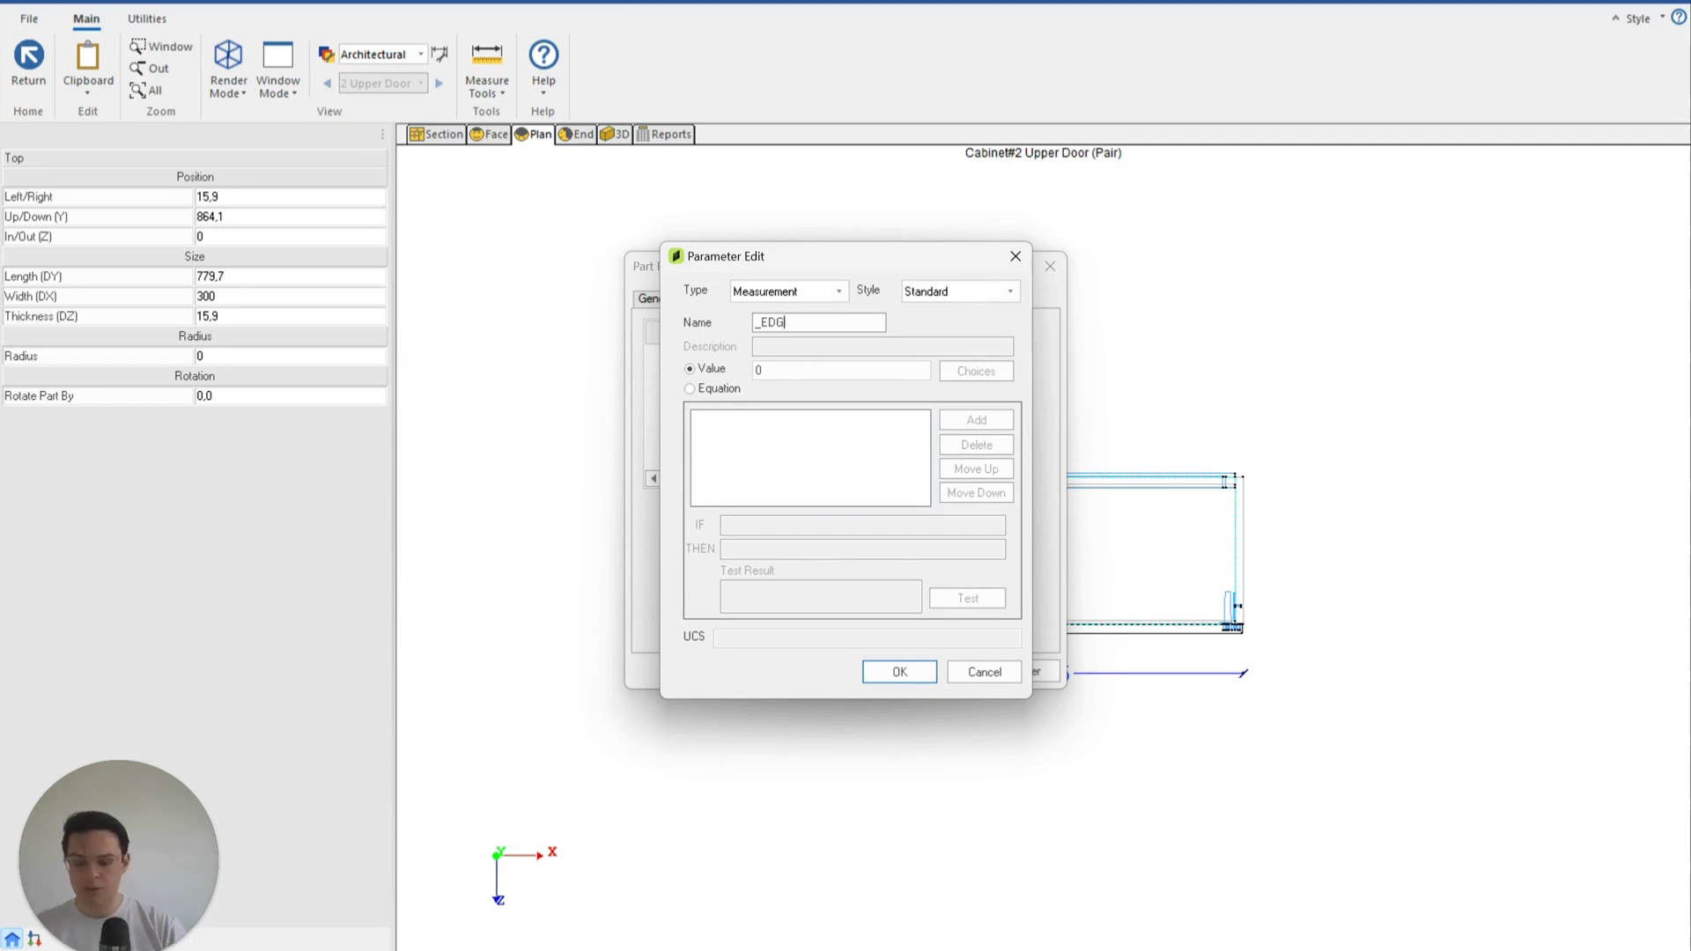
text(4)
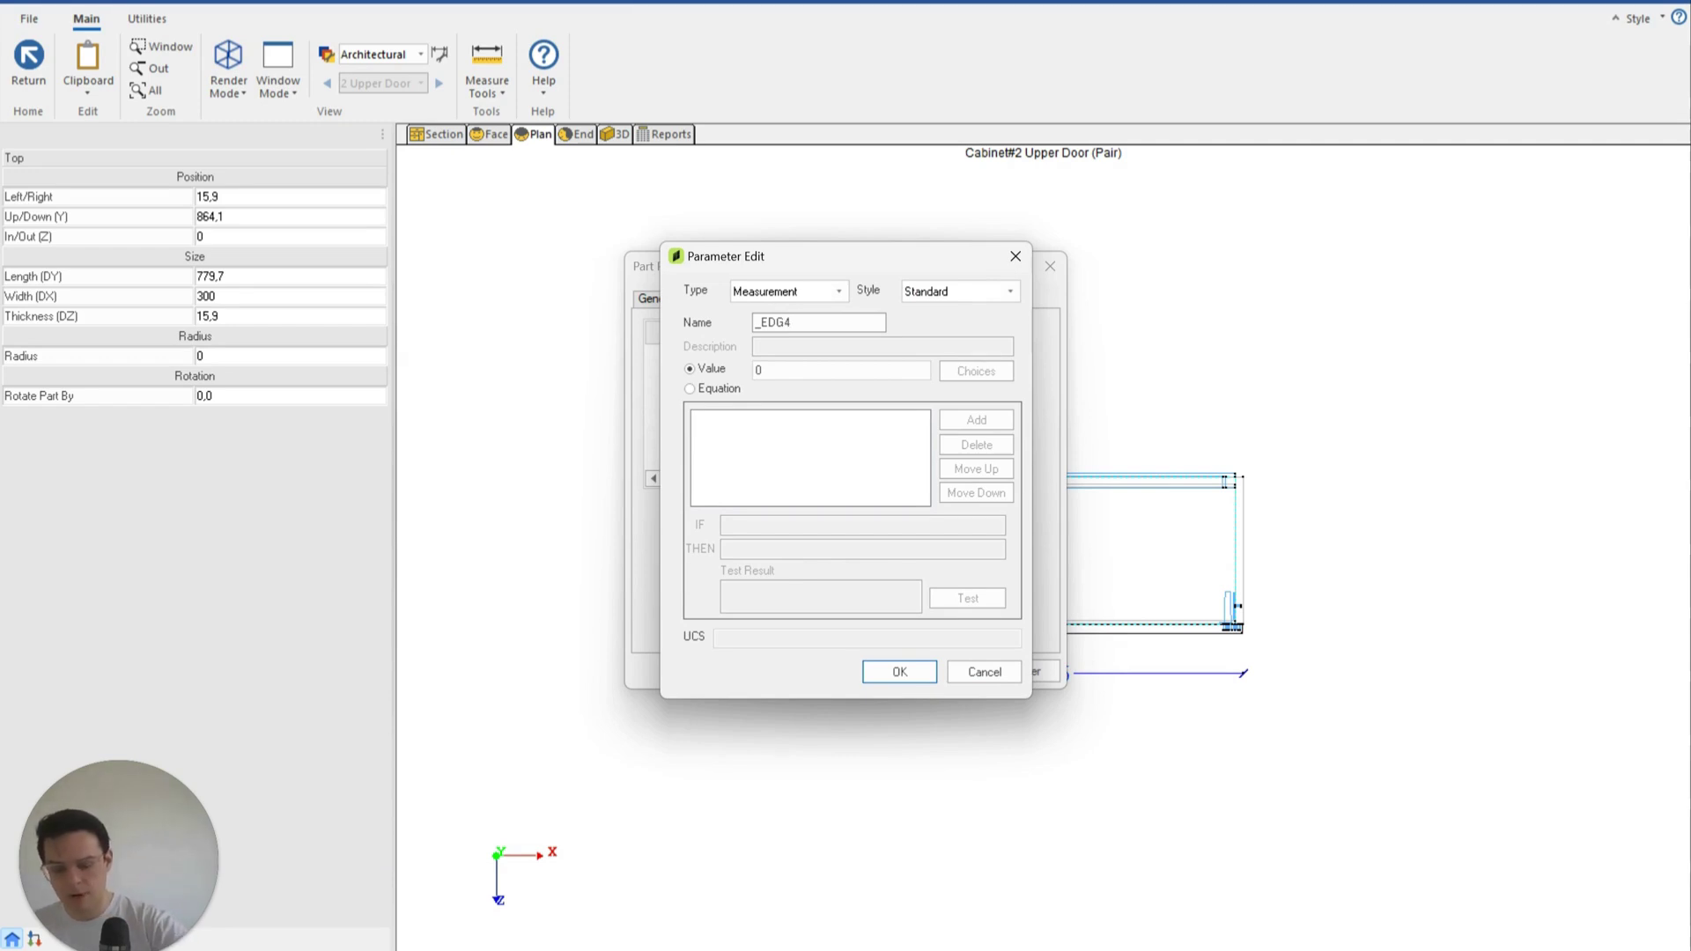
text(NPC)
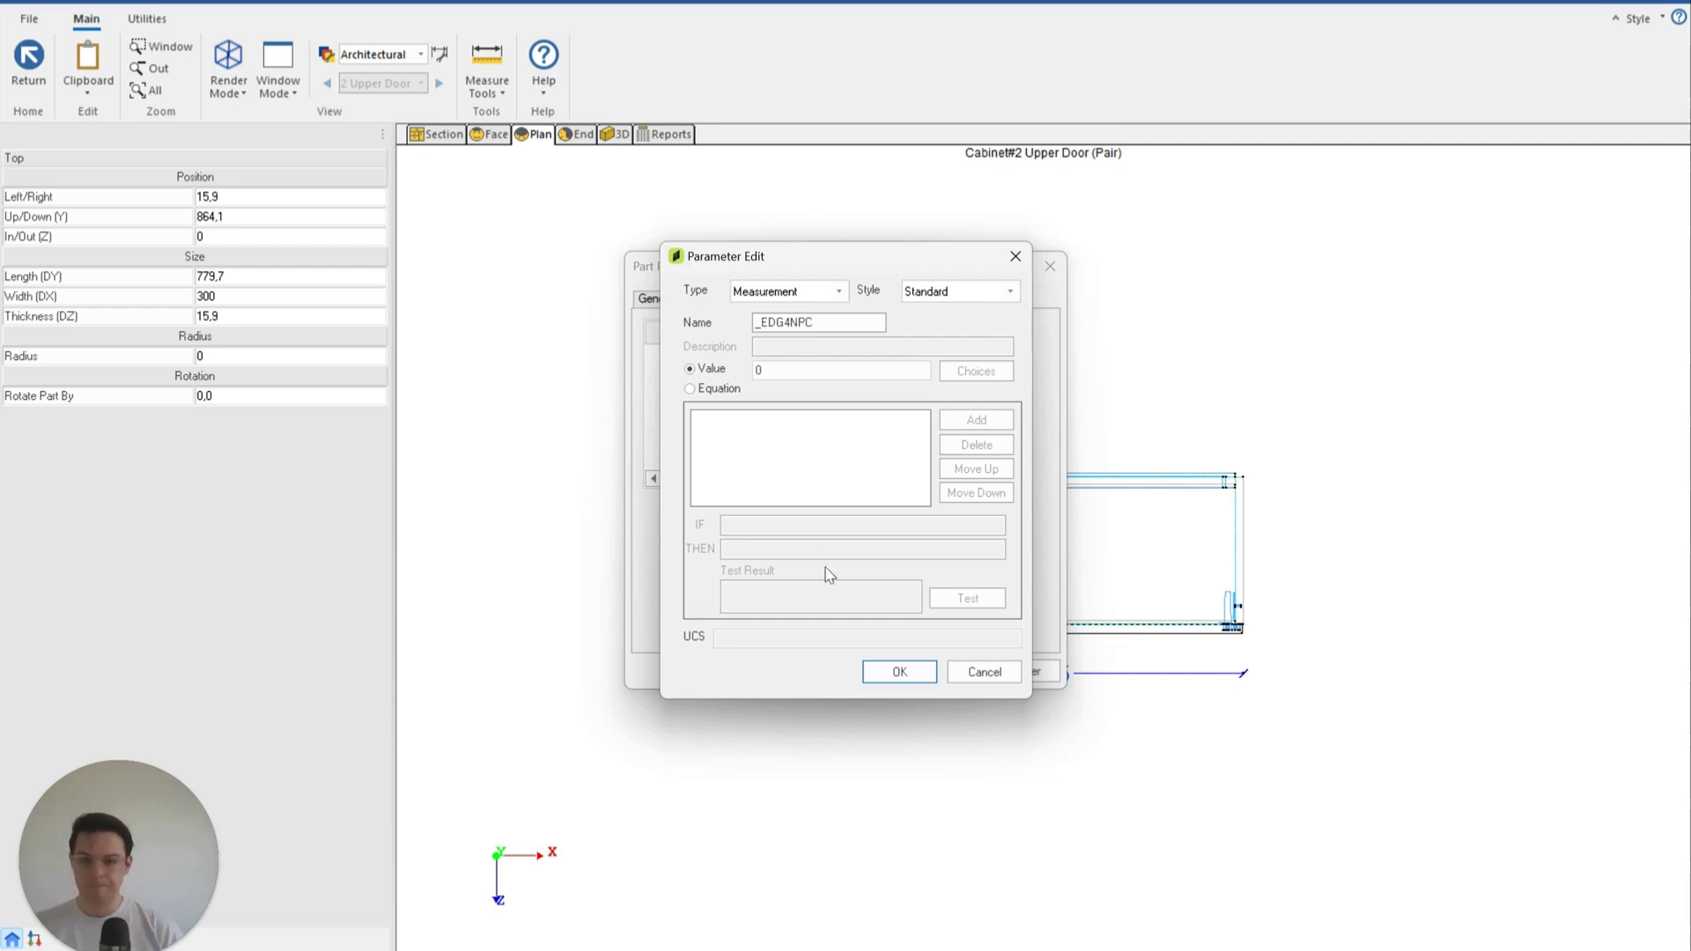
double_click(776, 369)
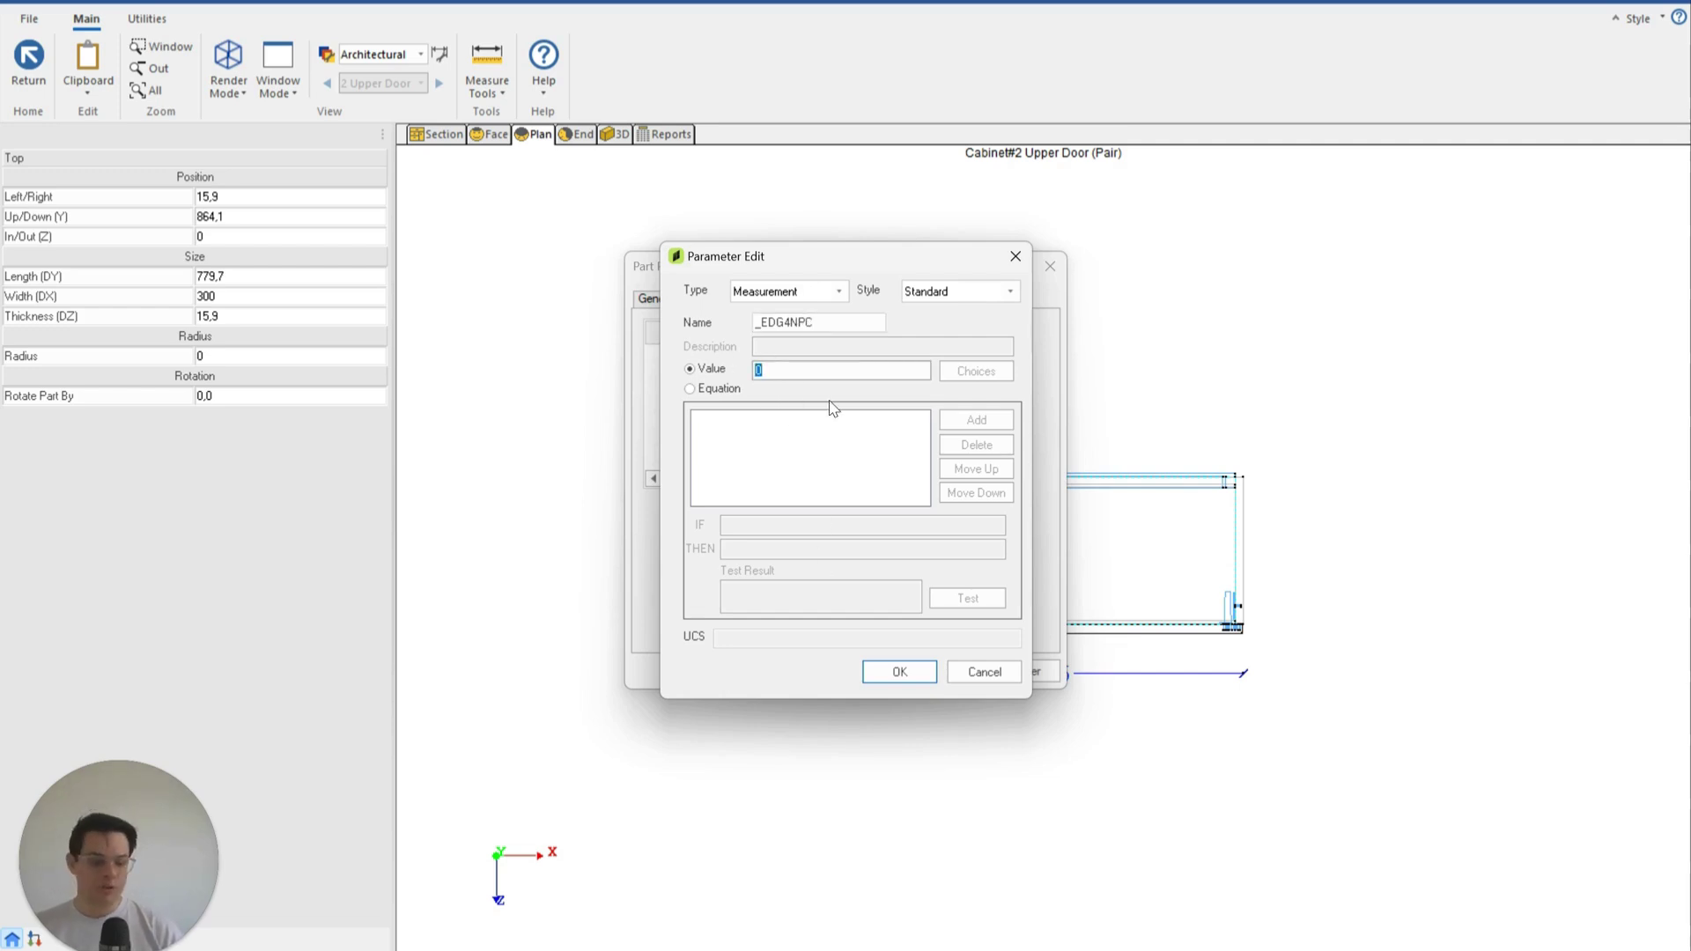
text(3)
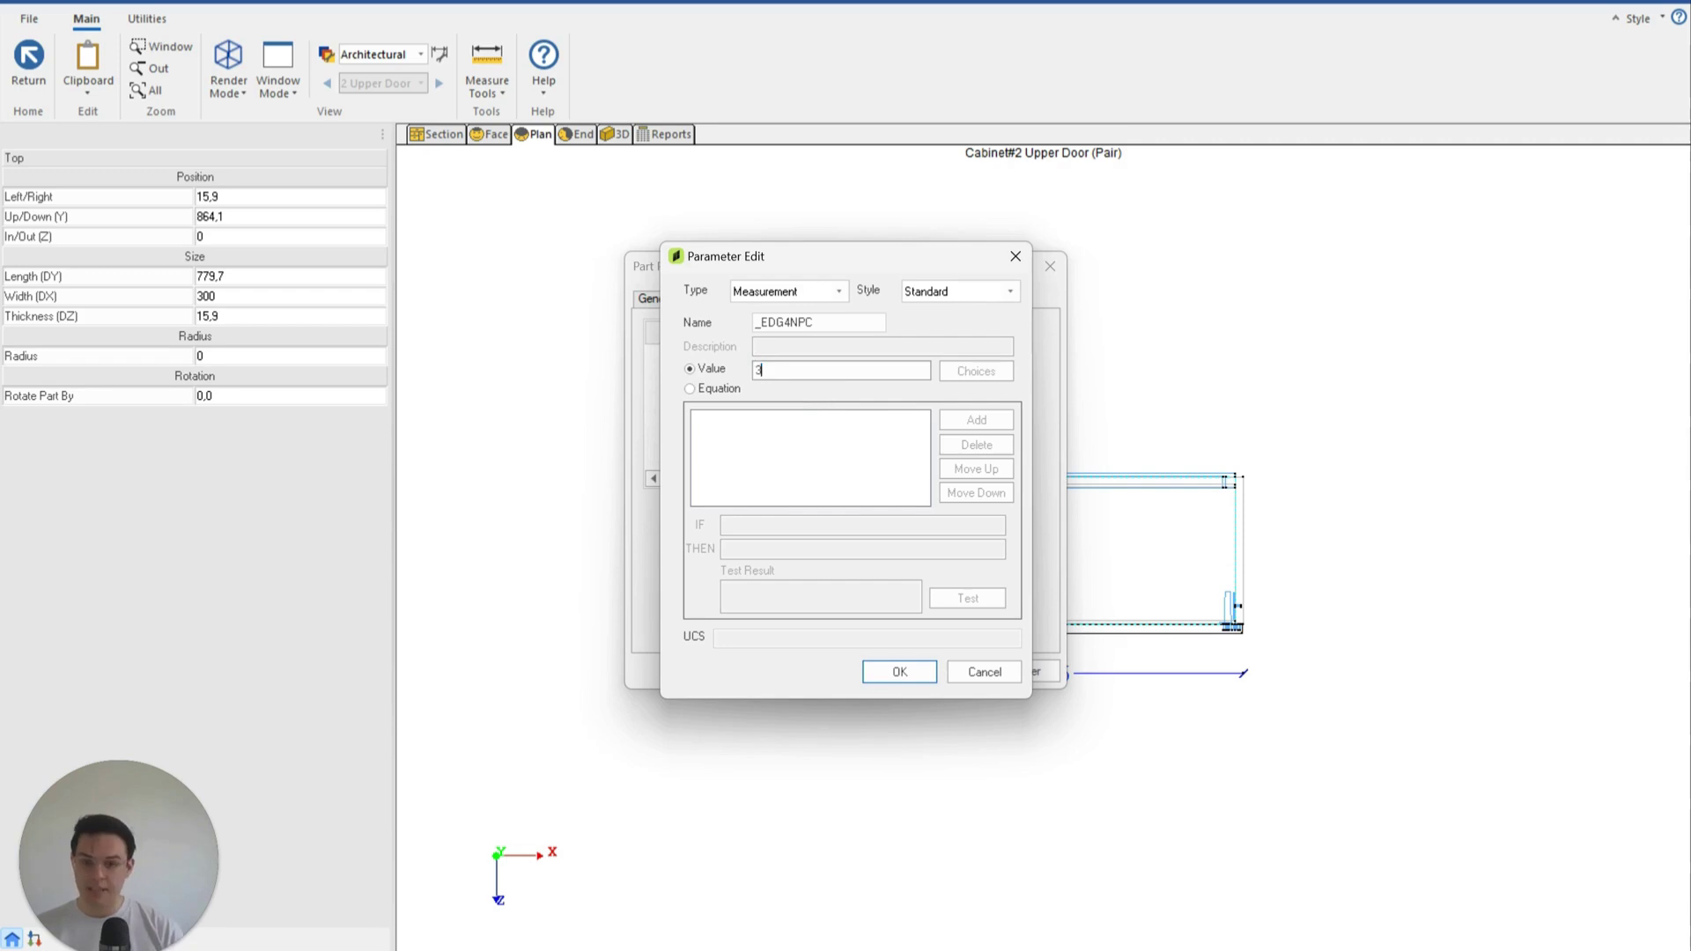
click(910, 682)
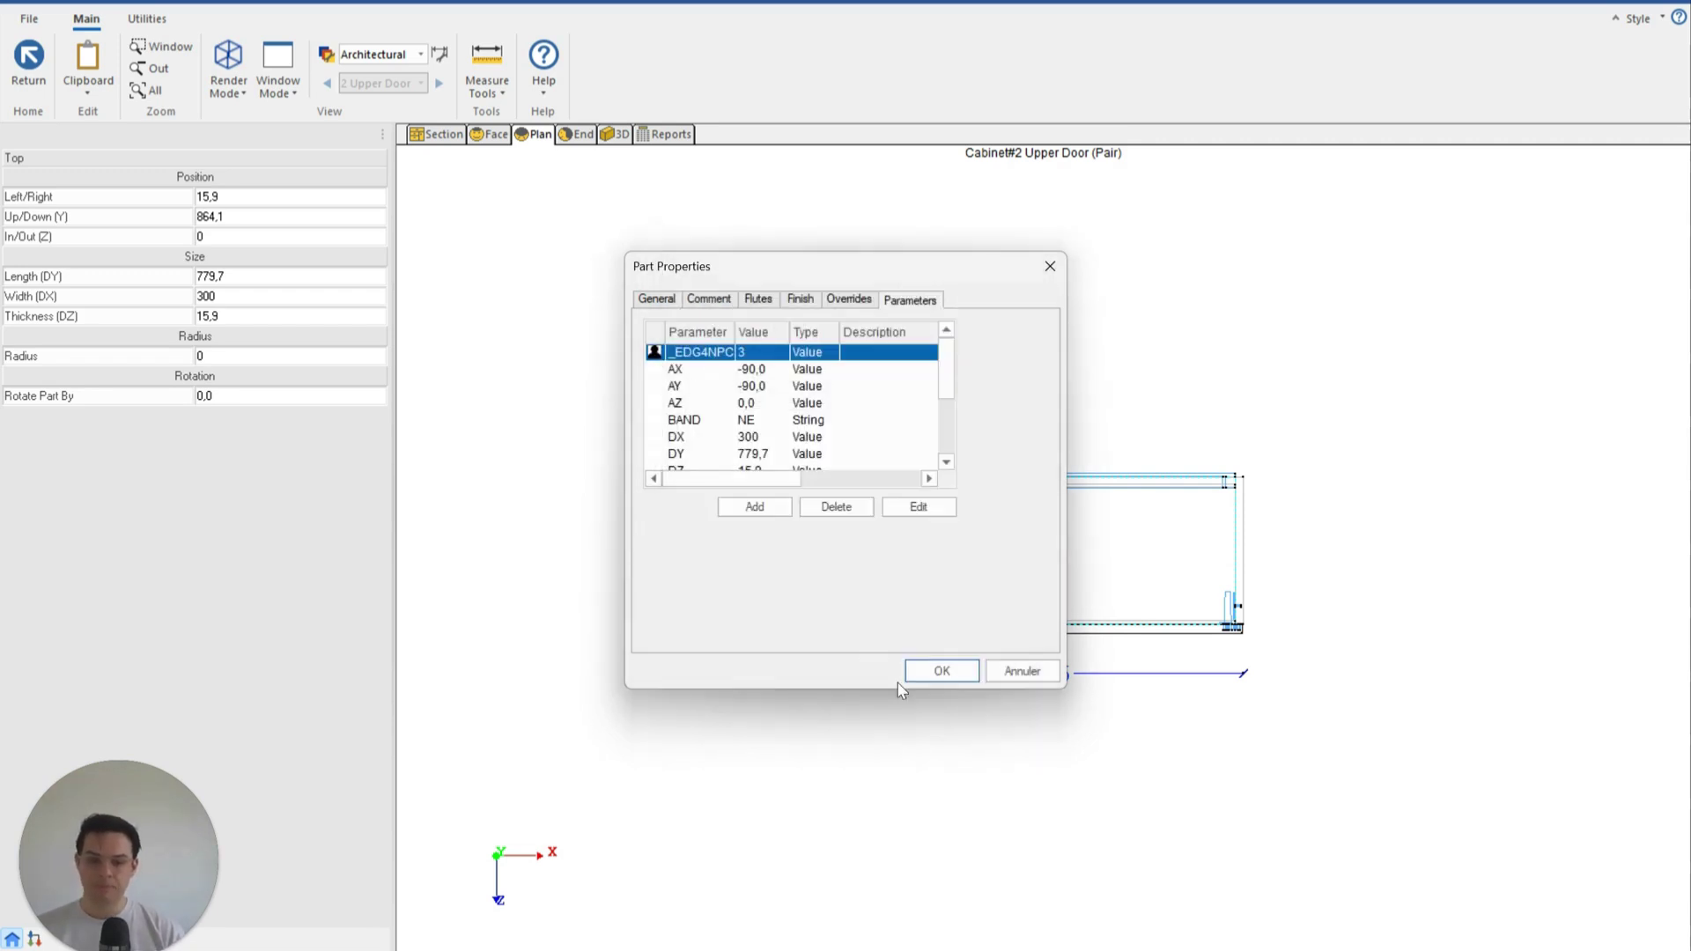
- Confirm Part Properties with the new parameter and return from the part editor
click(939, 674)
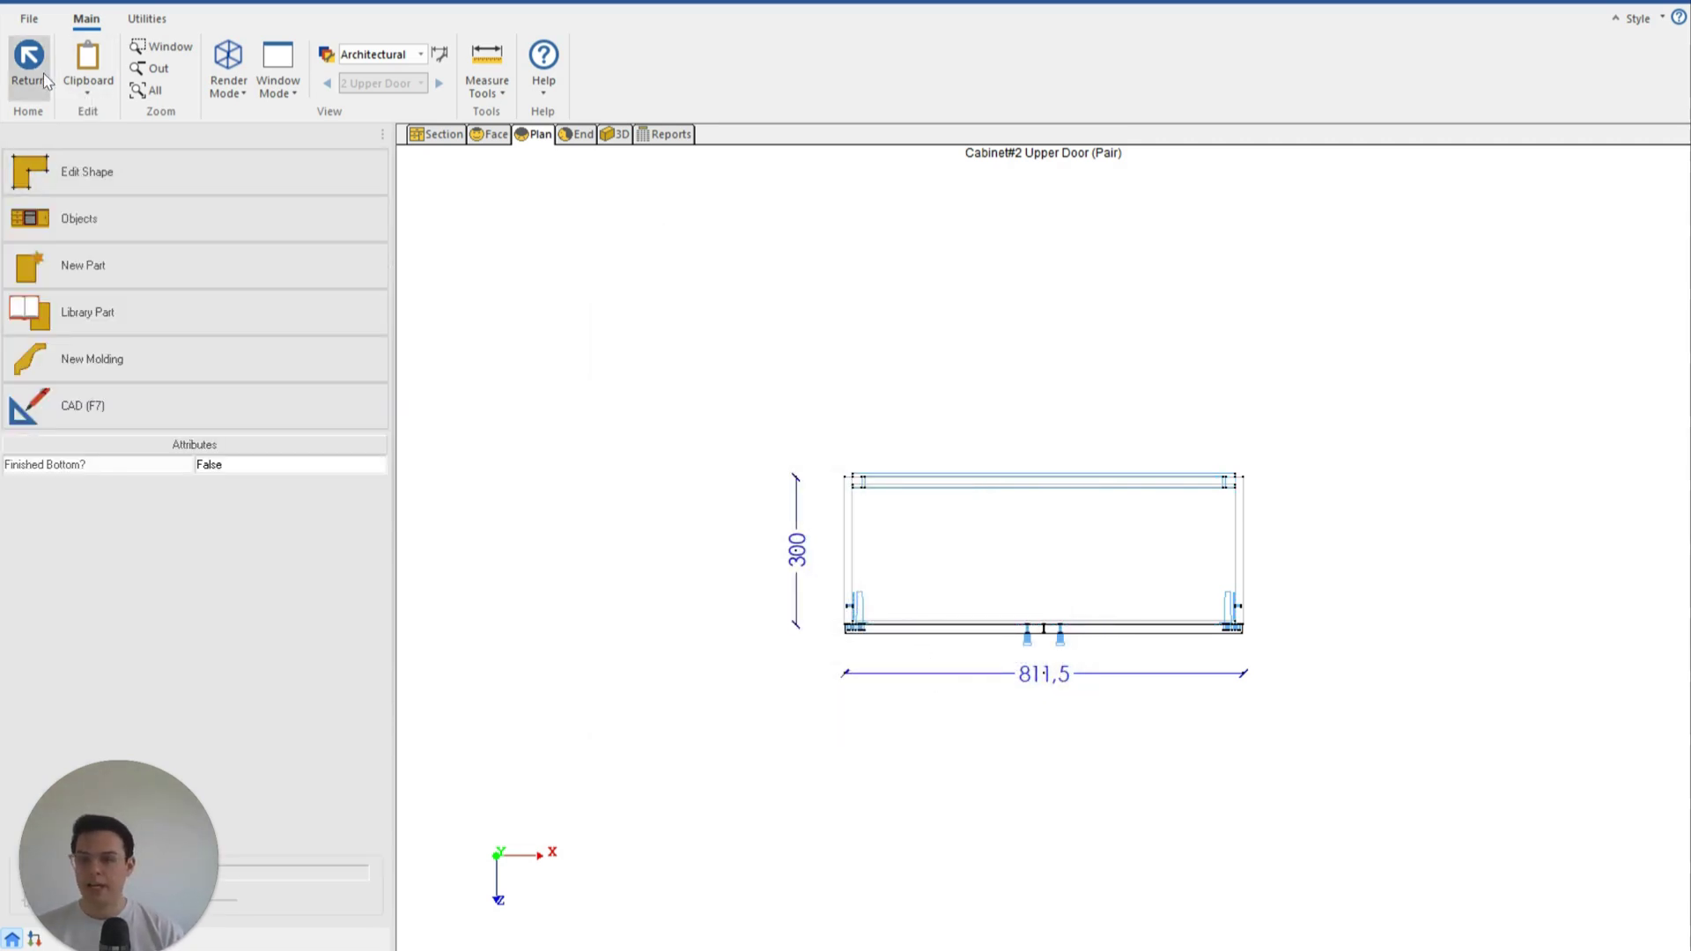
click(28, 60)
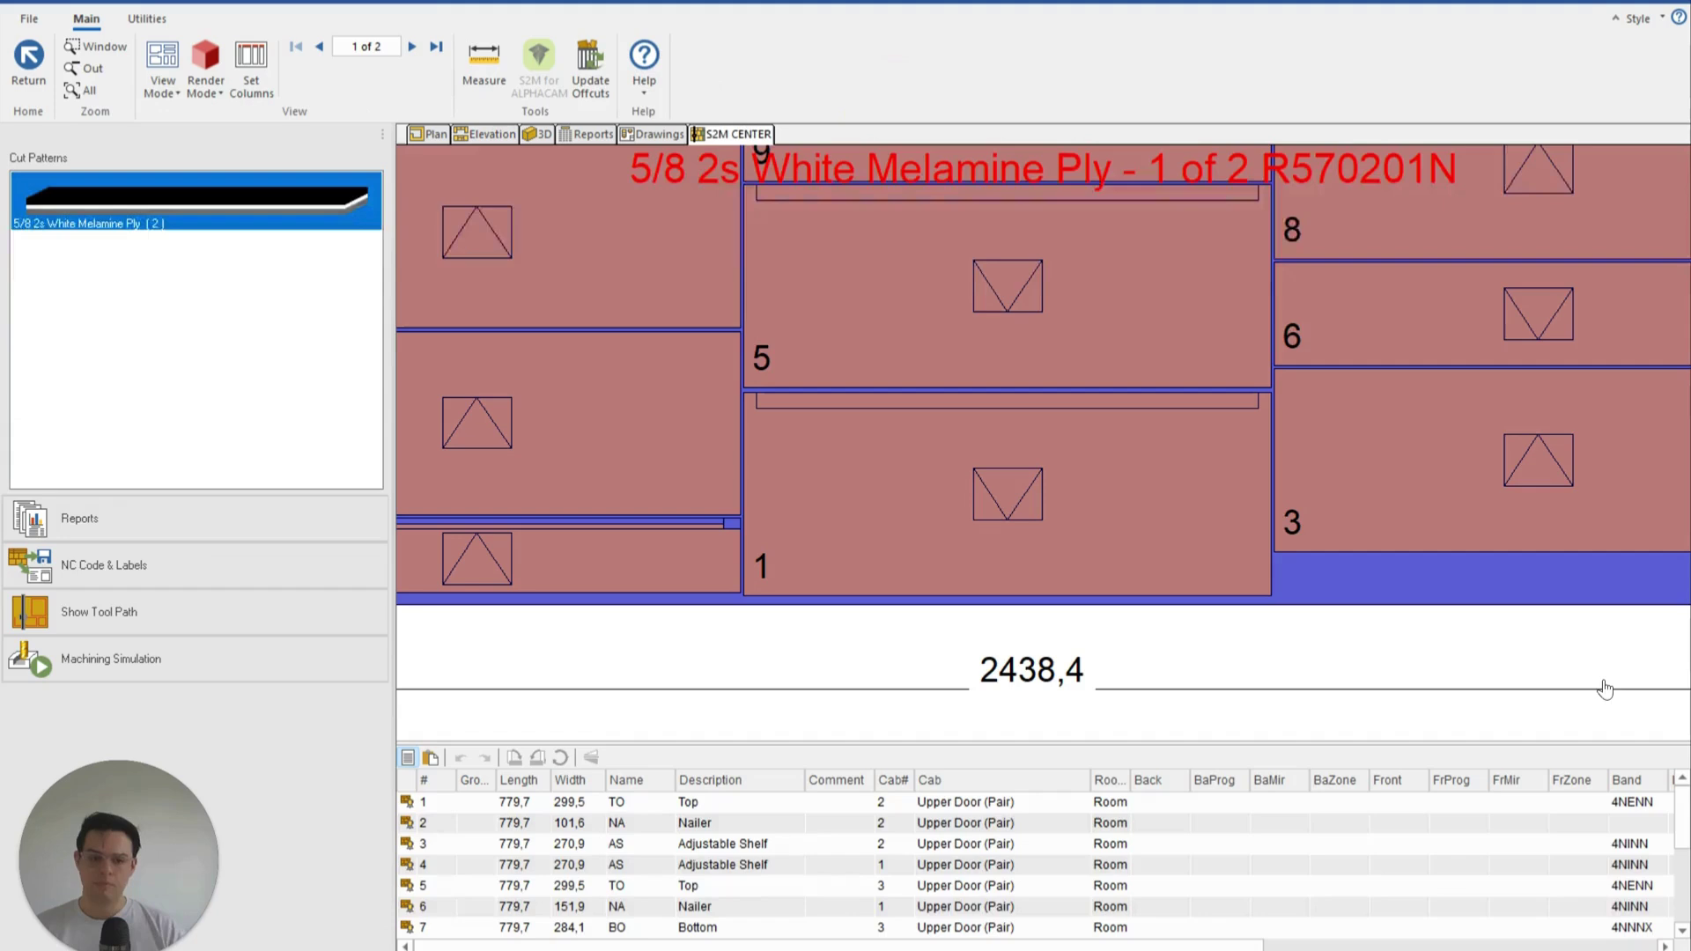
- Measure the gap next to part 5 on the melamine cut pattern
click(484, 60)
scroll(771, 400, up, 3)
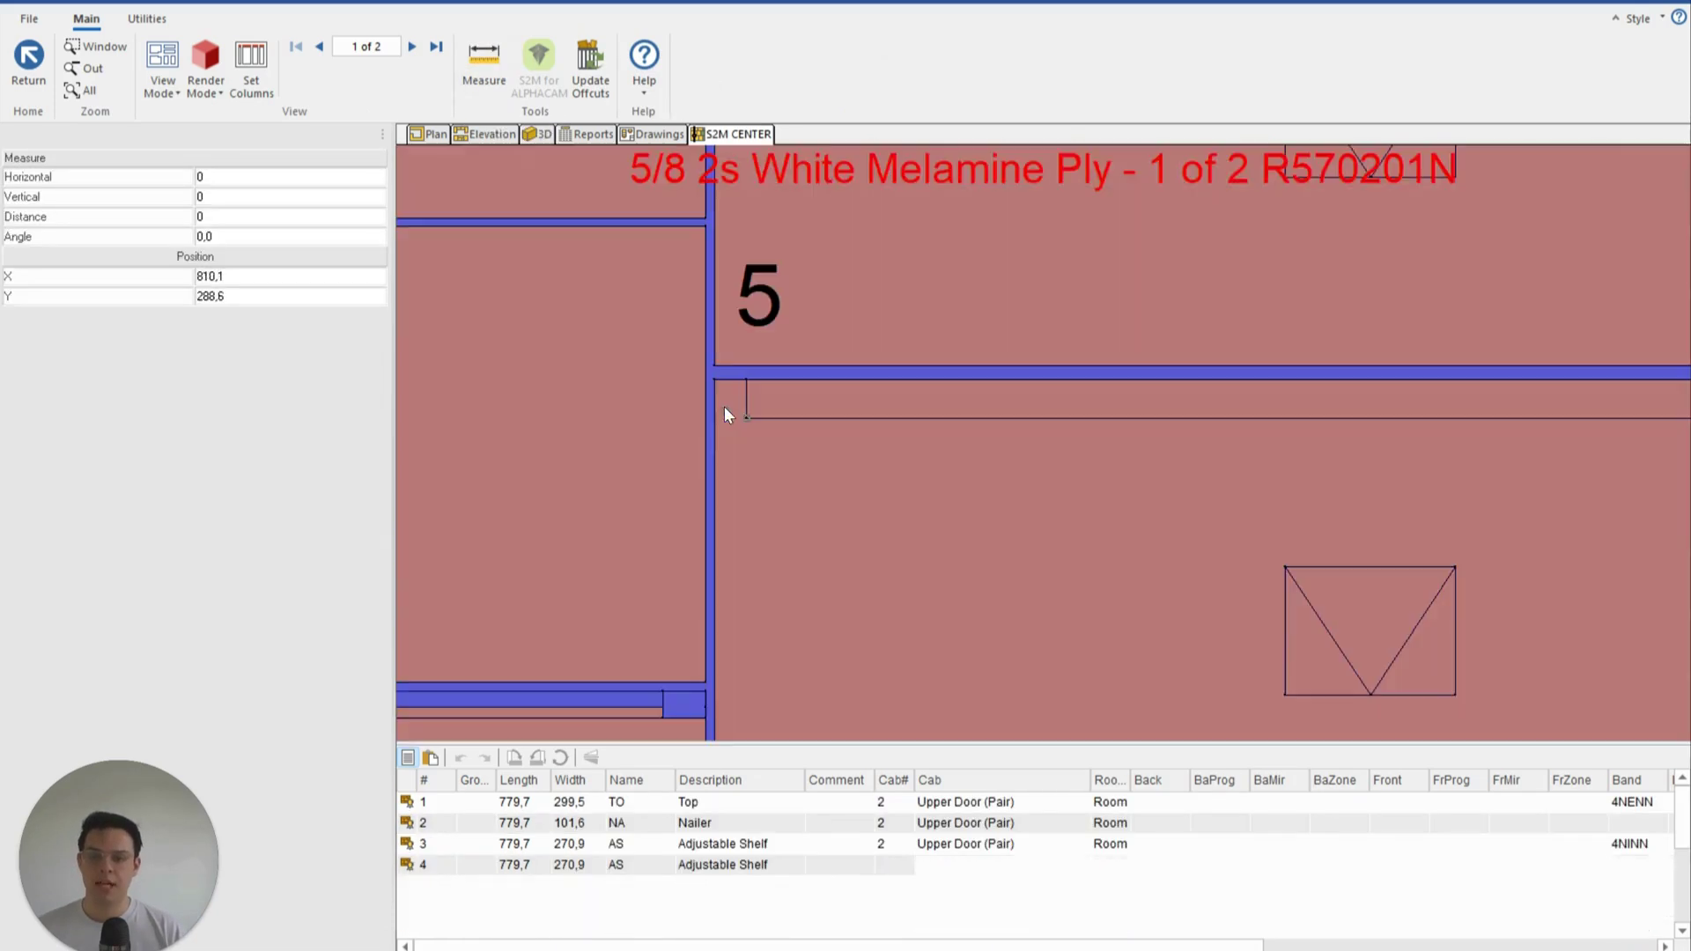
click(716, 381)
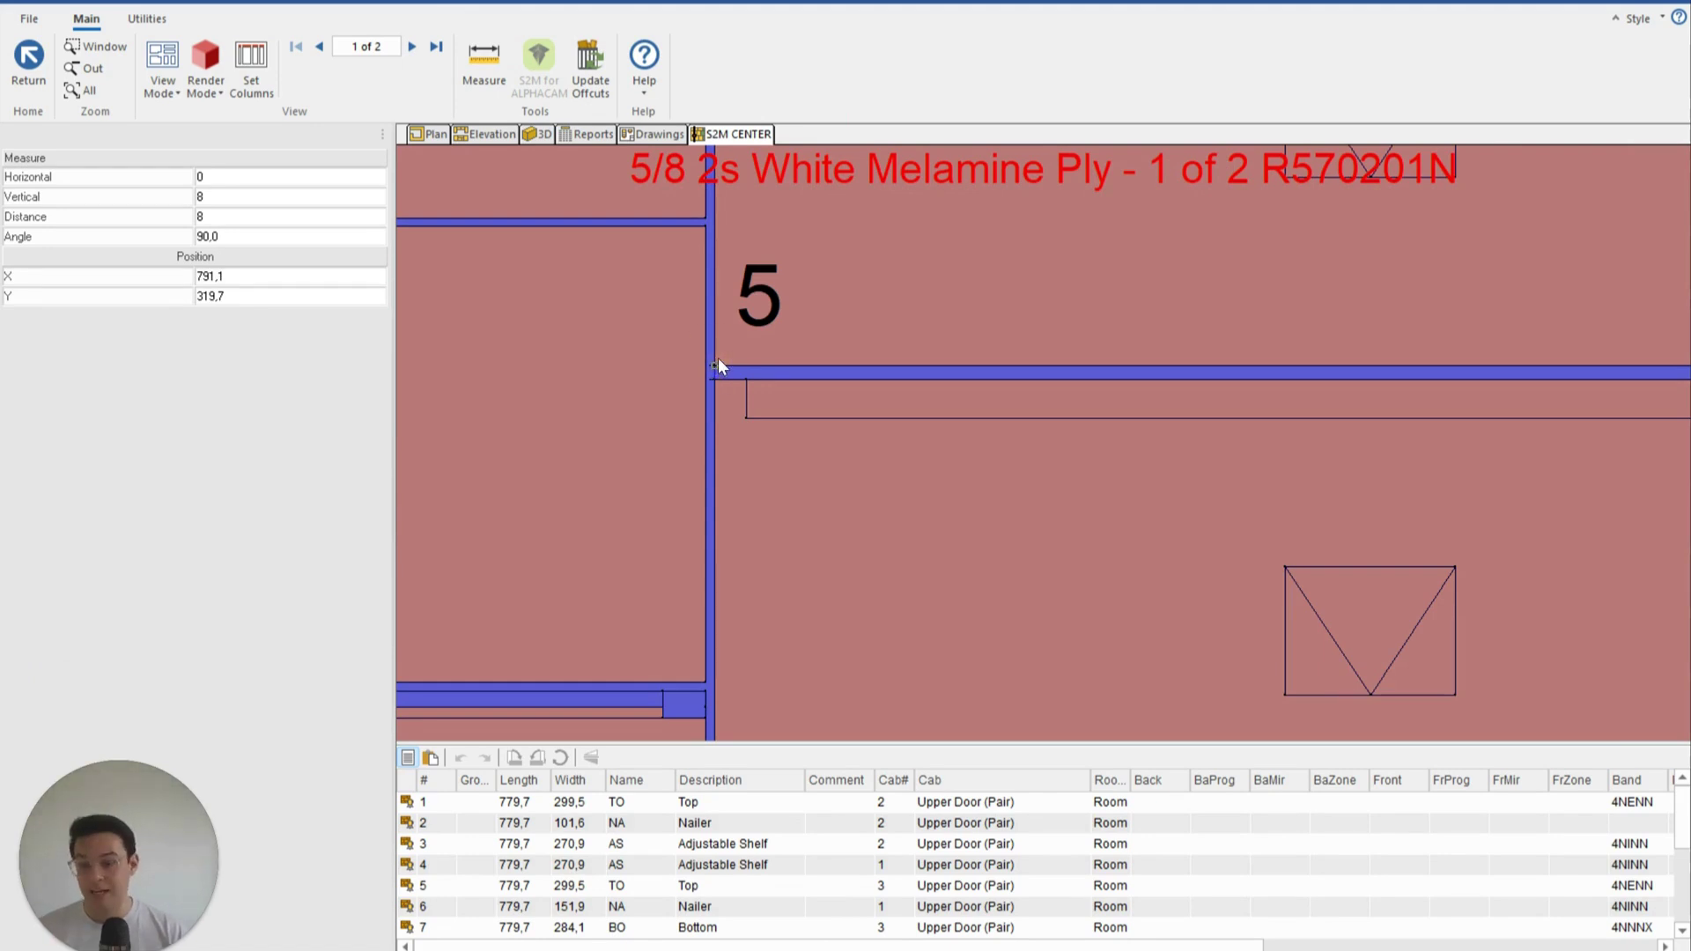
scroll(717, 363, down, 4)
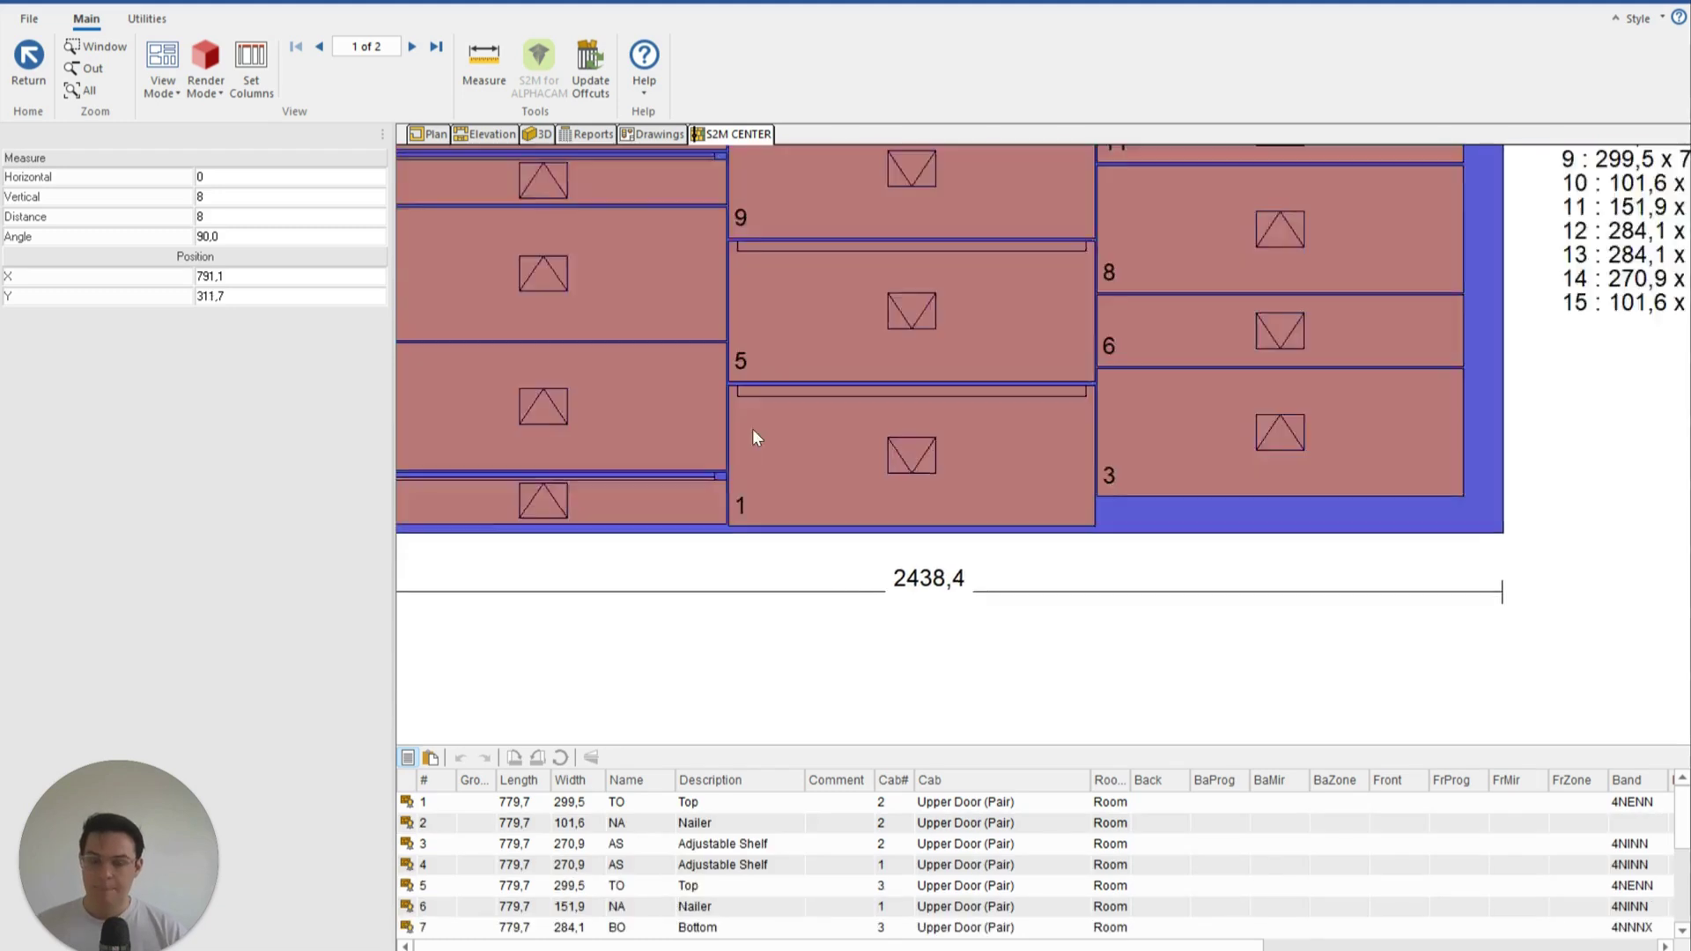
scroll(756, 439, down, 2)
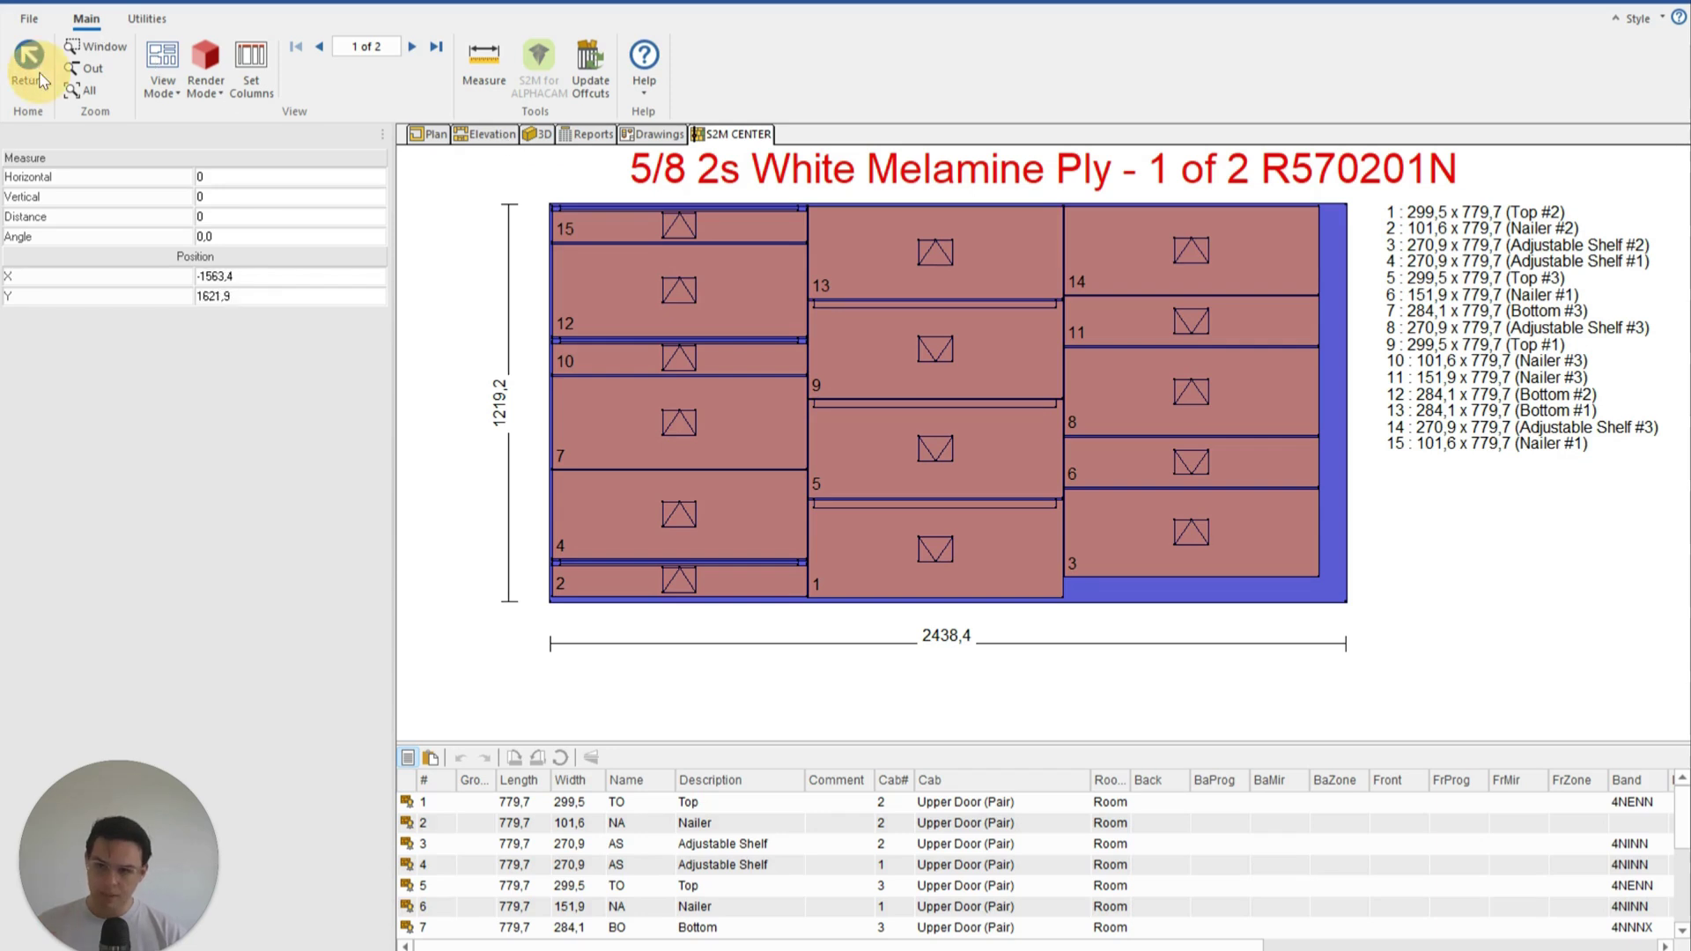
middle_drag(1624, 633, 1620, 692)
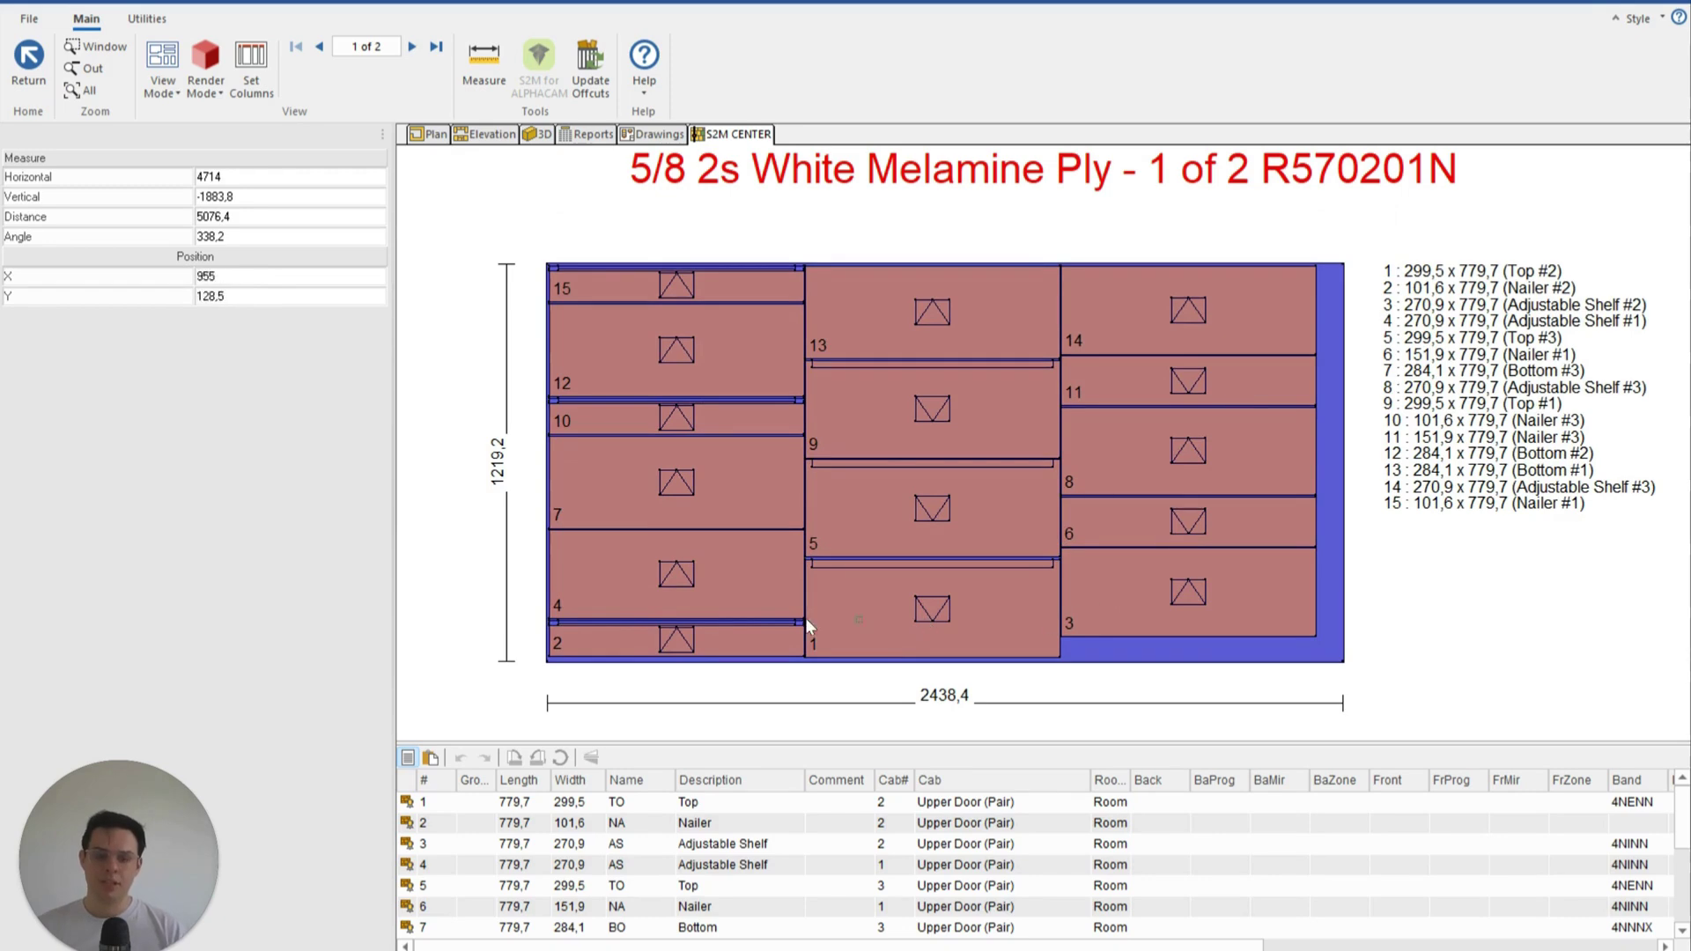
scroll(797, 599, up, 1)
scroll(797, 599, up, 1)
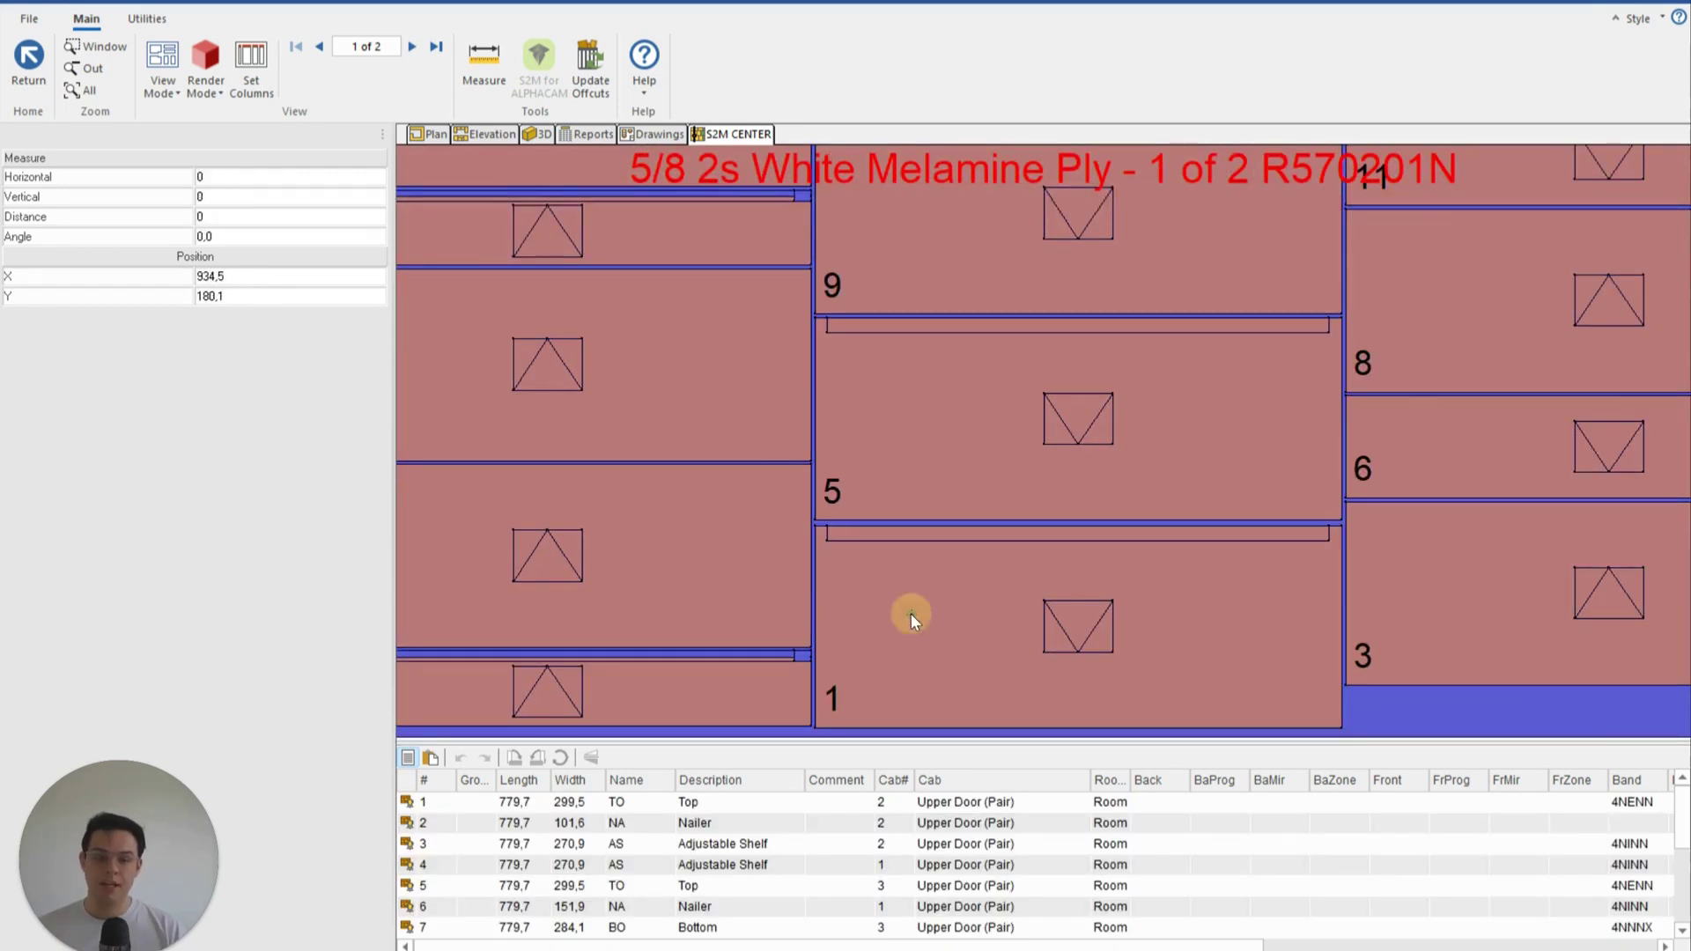
- Re-measure to confirm the 8 mm gap at part 5's edge, then stop measuring
right_click(493, 64)
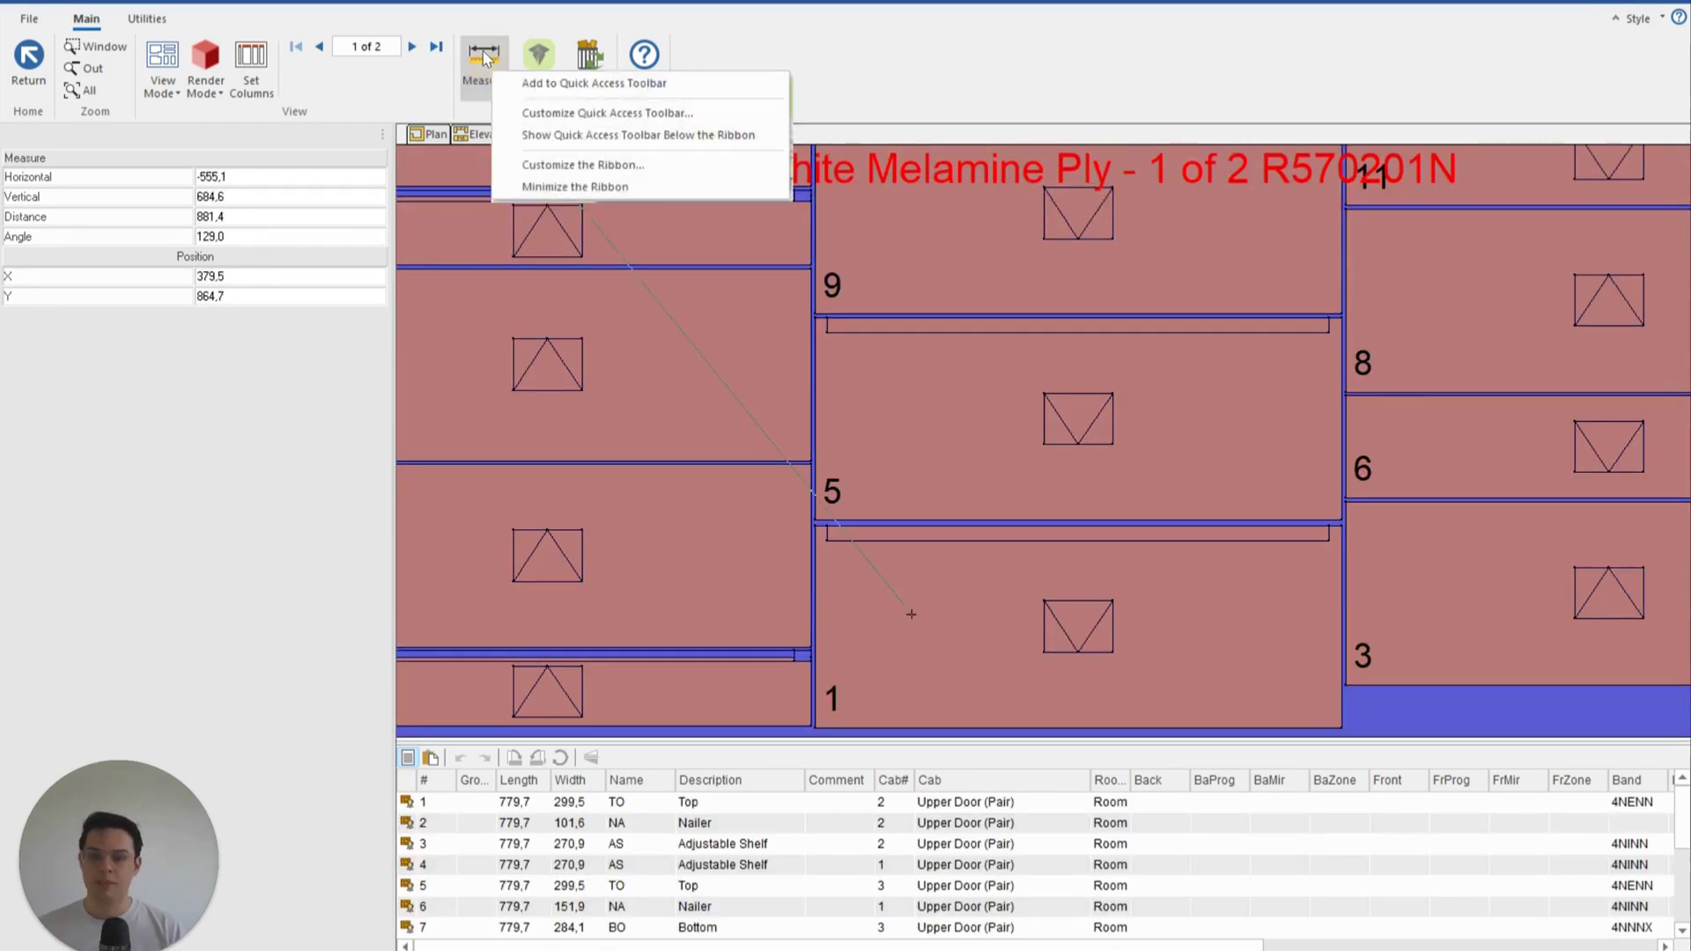
click(484, 57)
scroll(802, 526, up, 2)
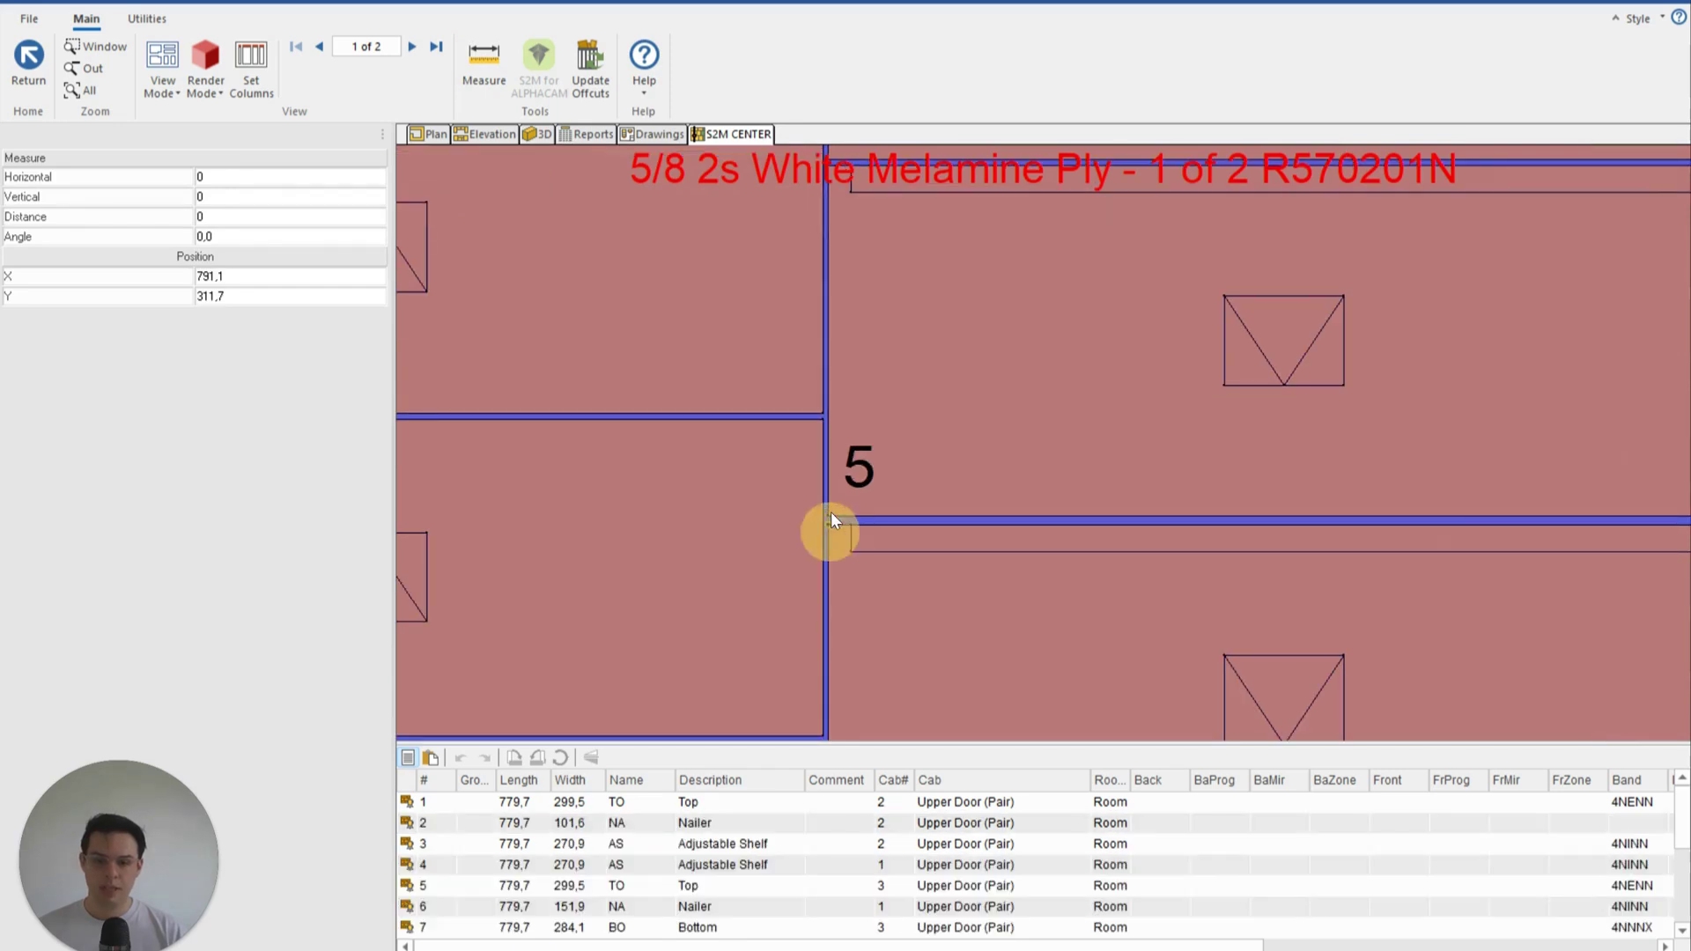
click(832, 511)
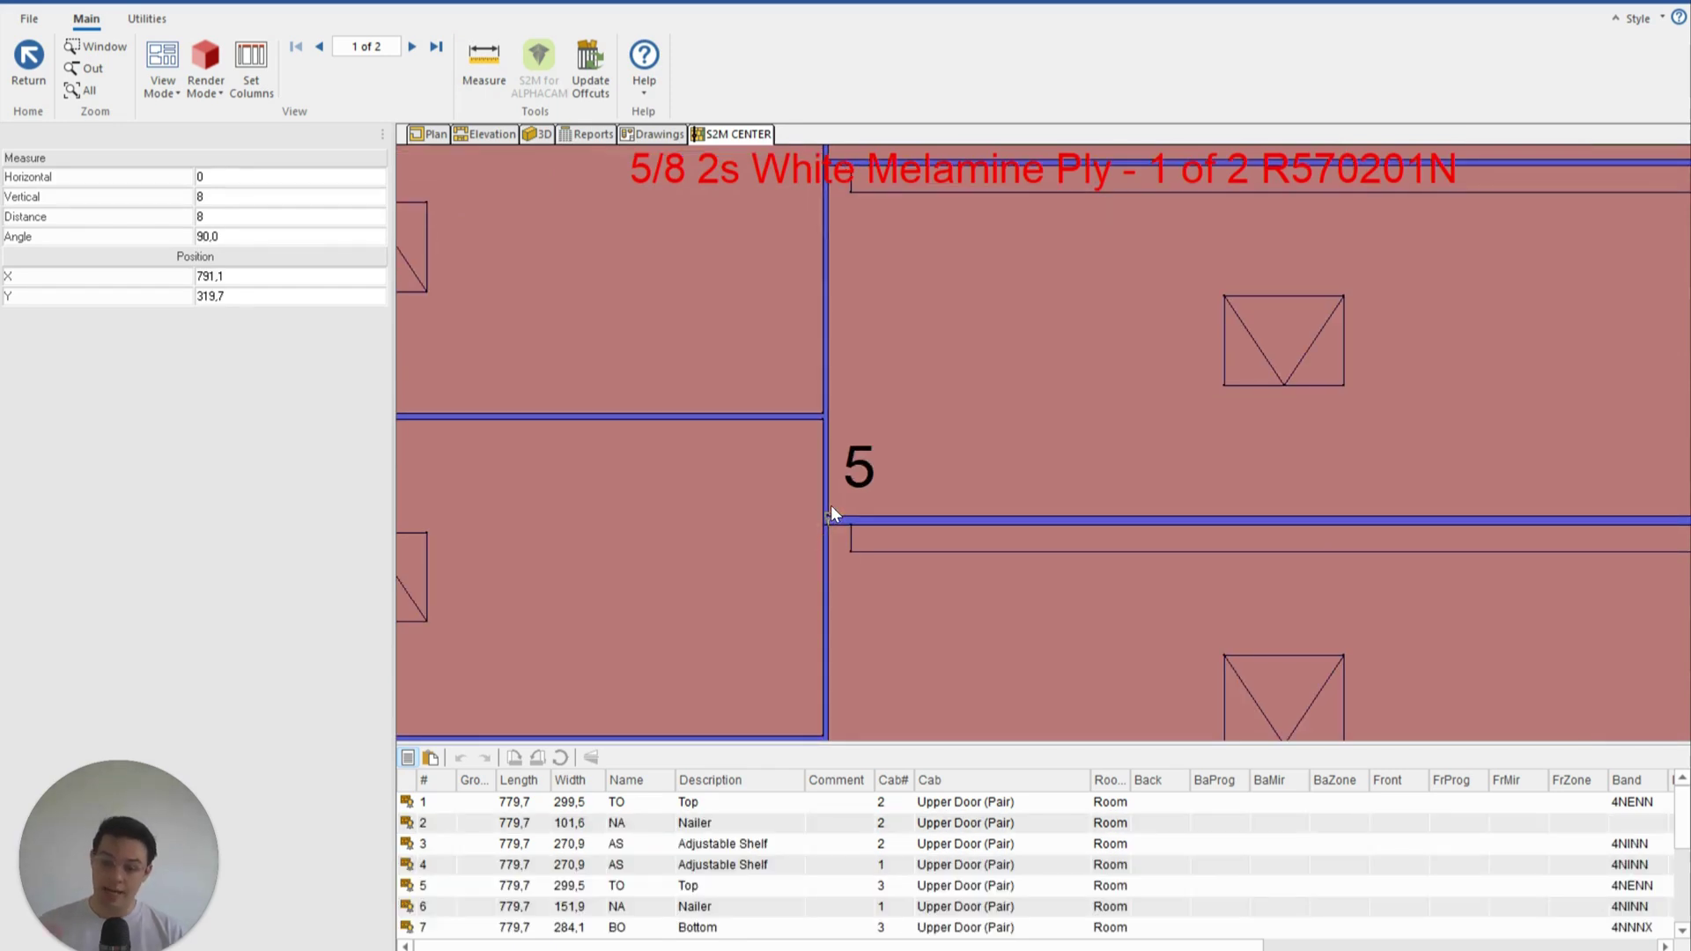
scroll(832, 506, down, 2)
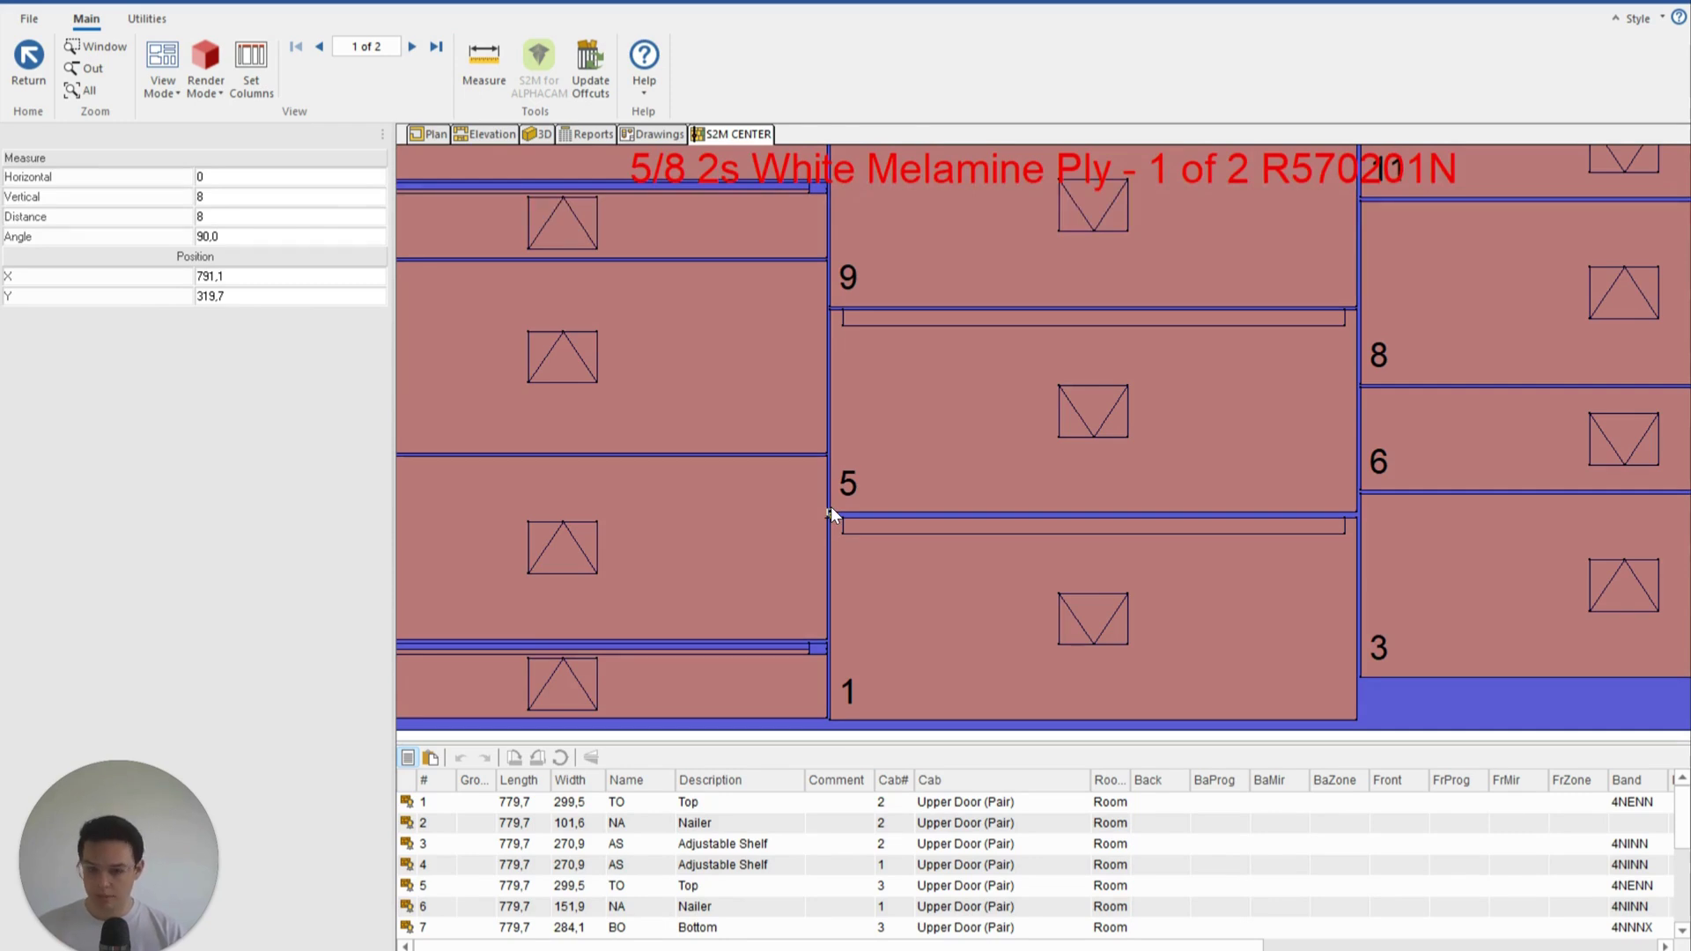
scroll(832, 511, down, 1)
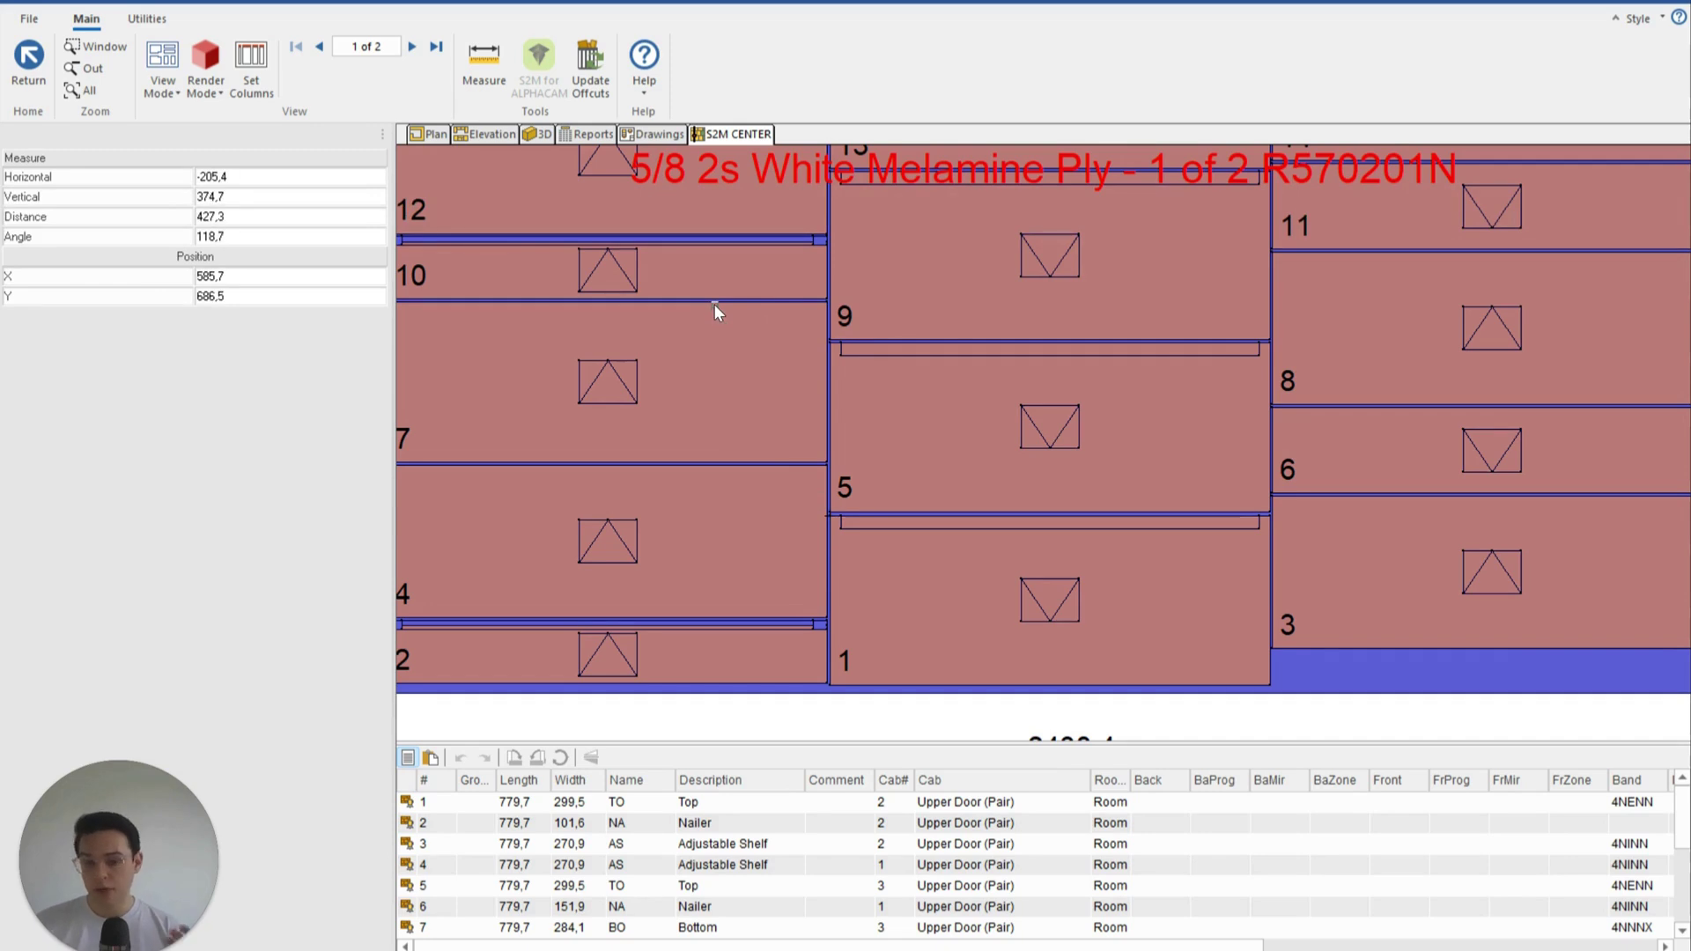
key(Escape)
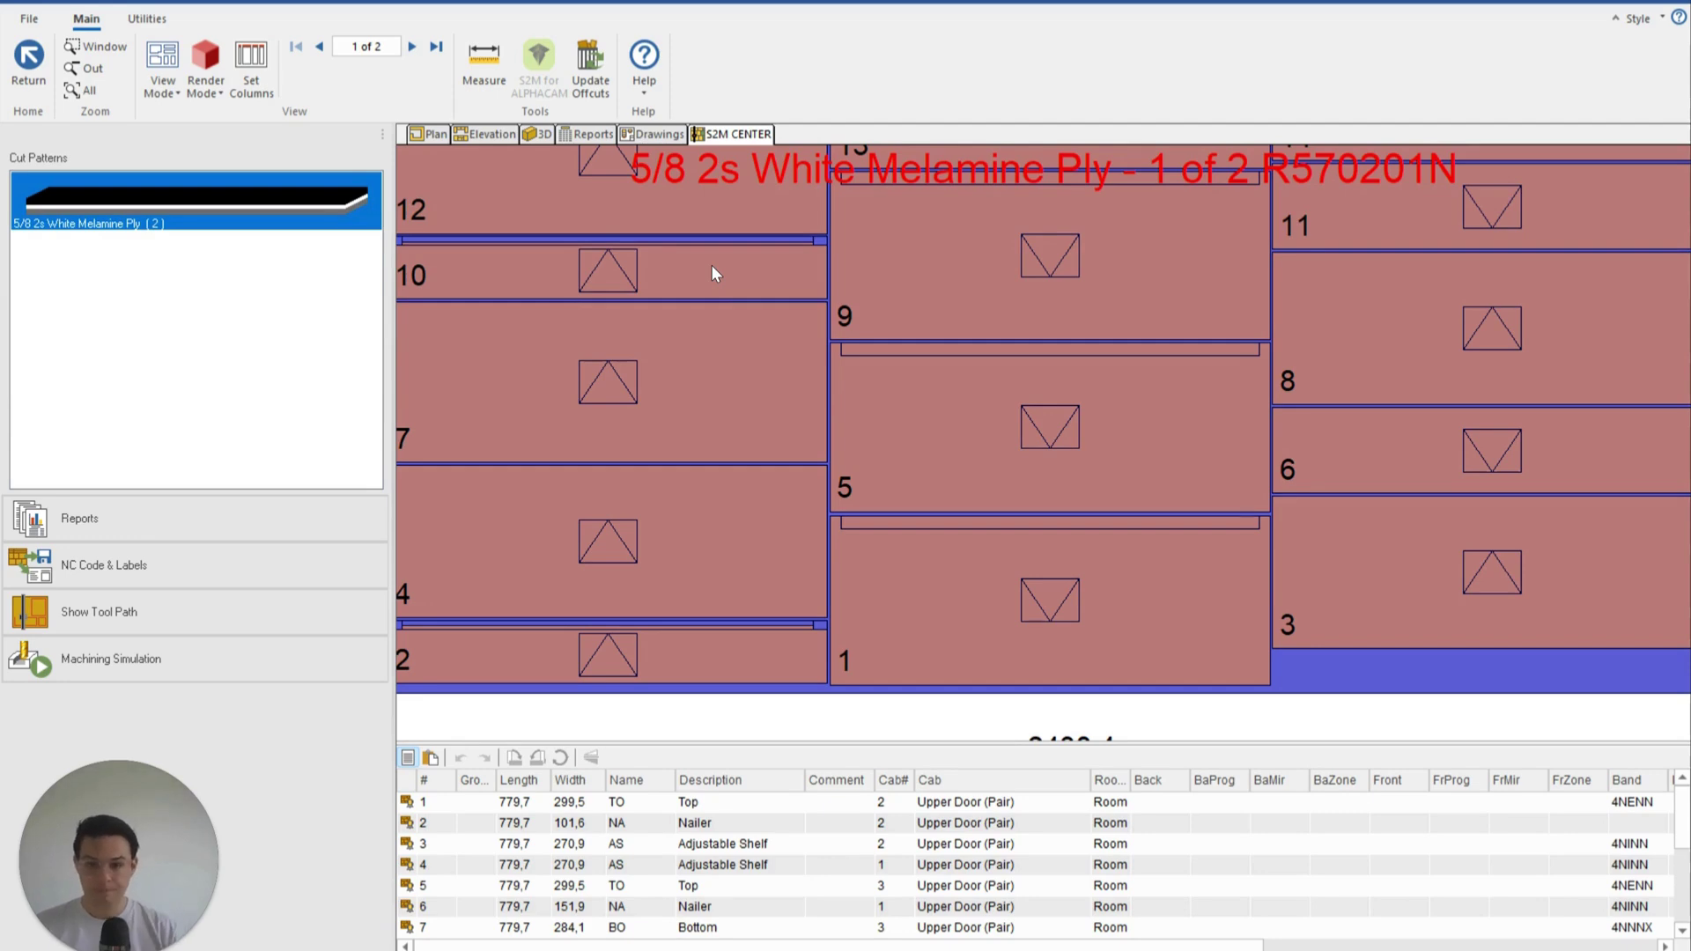
key(Escape)
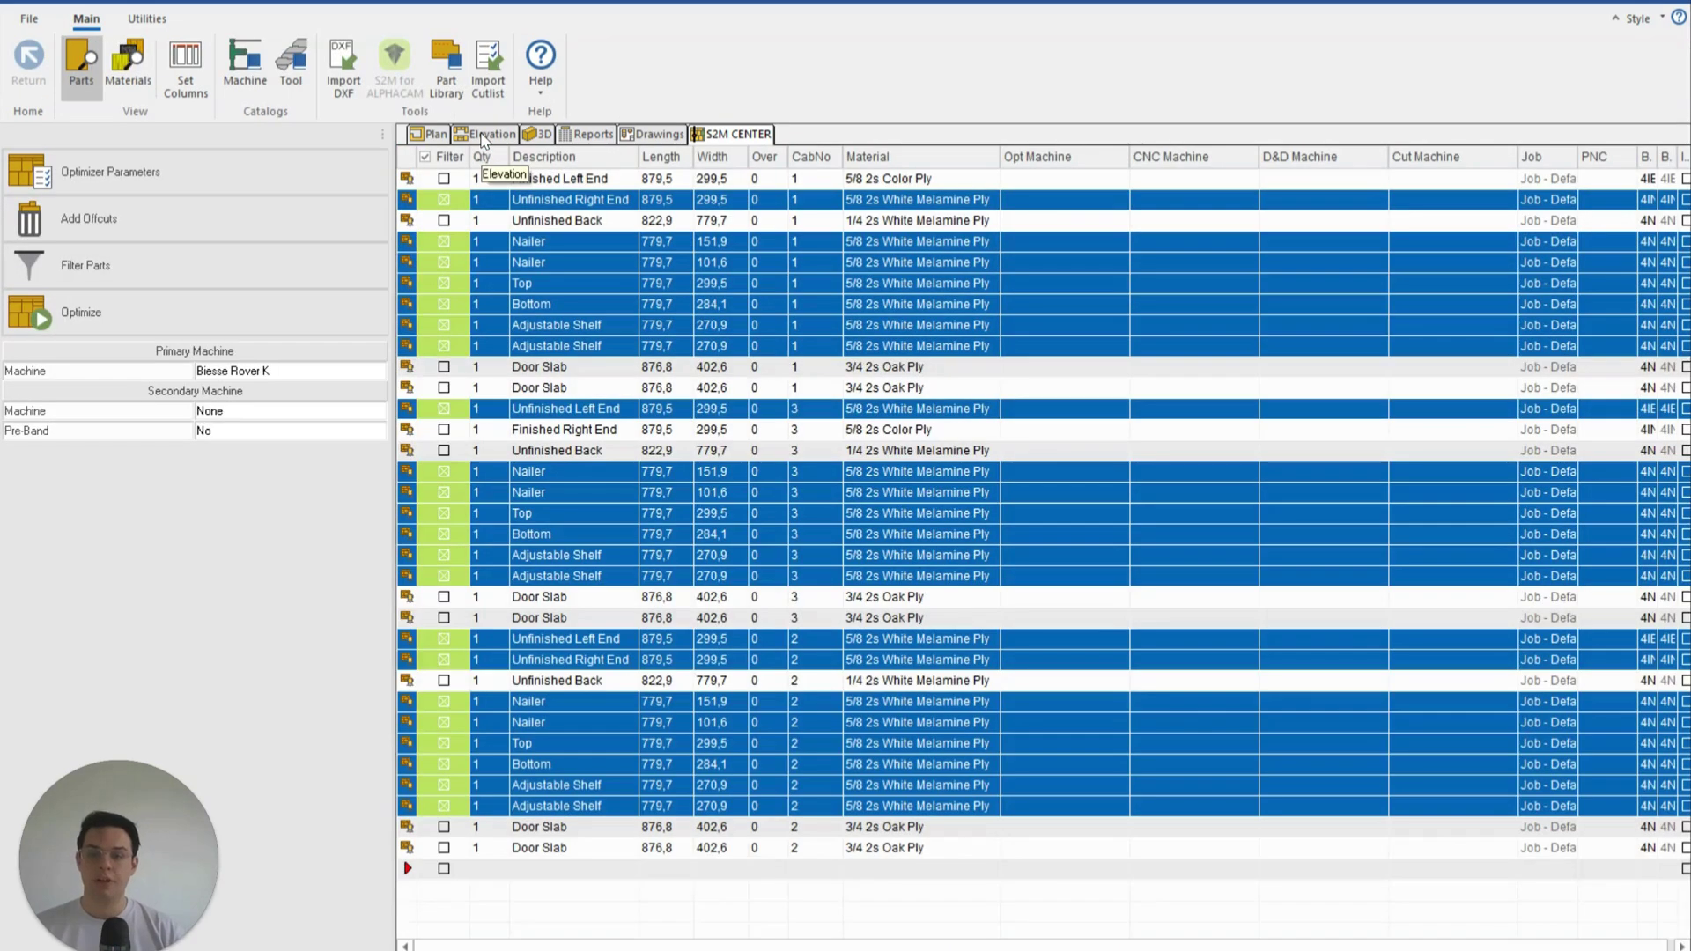
click(487, 134)
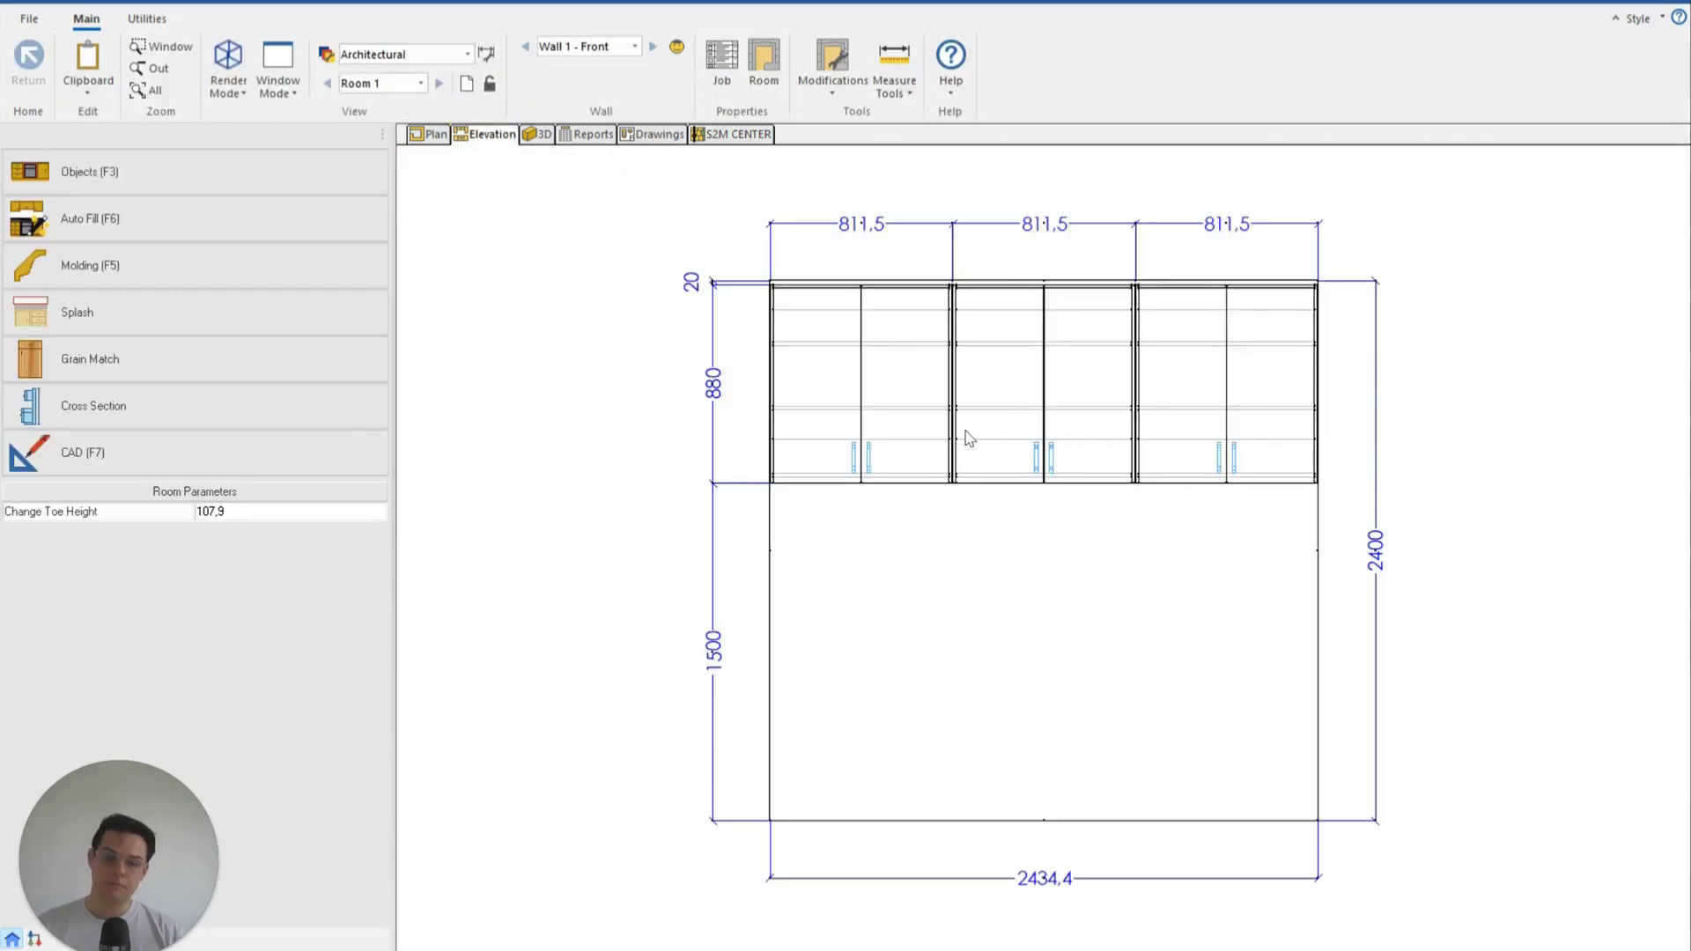
click(1057, 403)
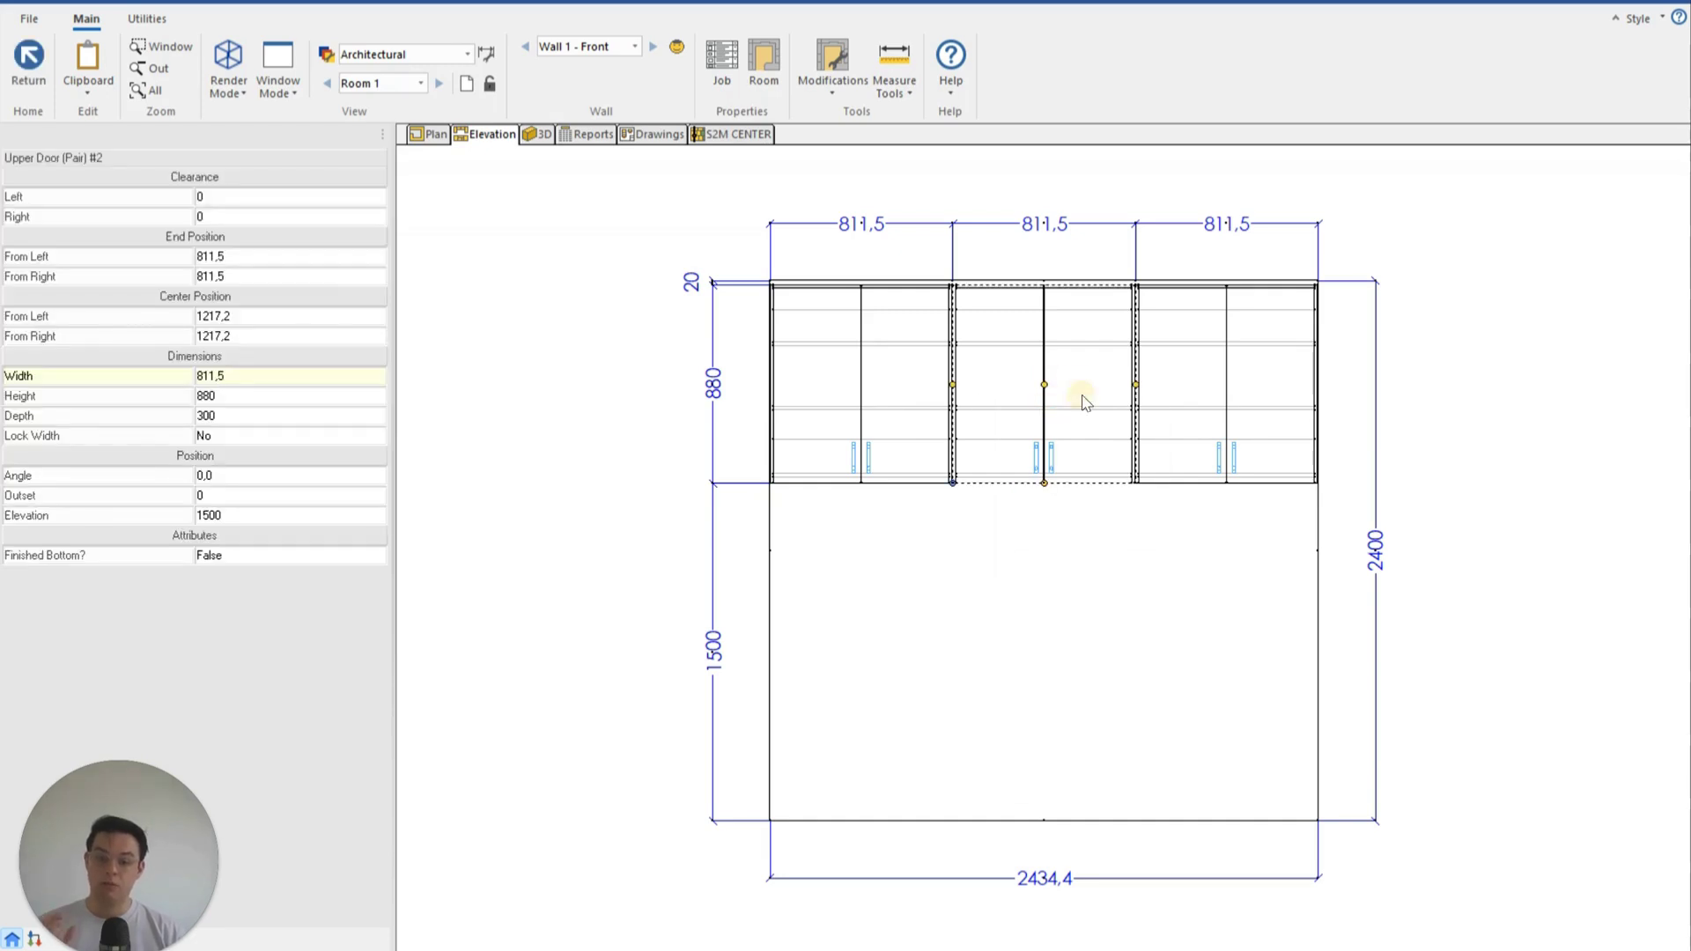
right_click(1082, 392)
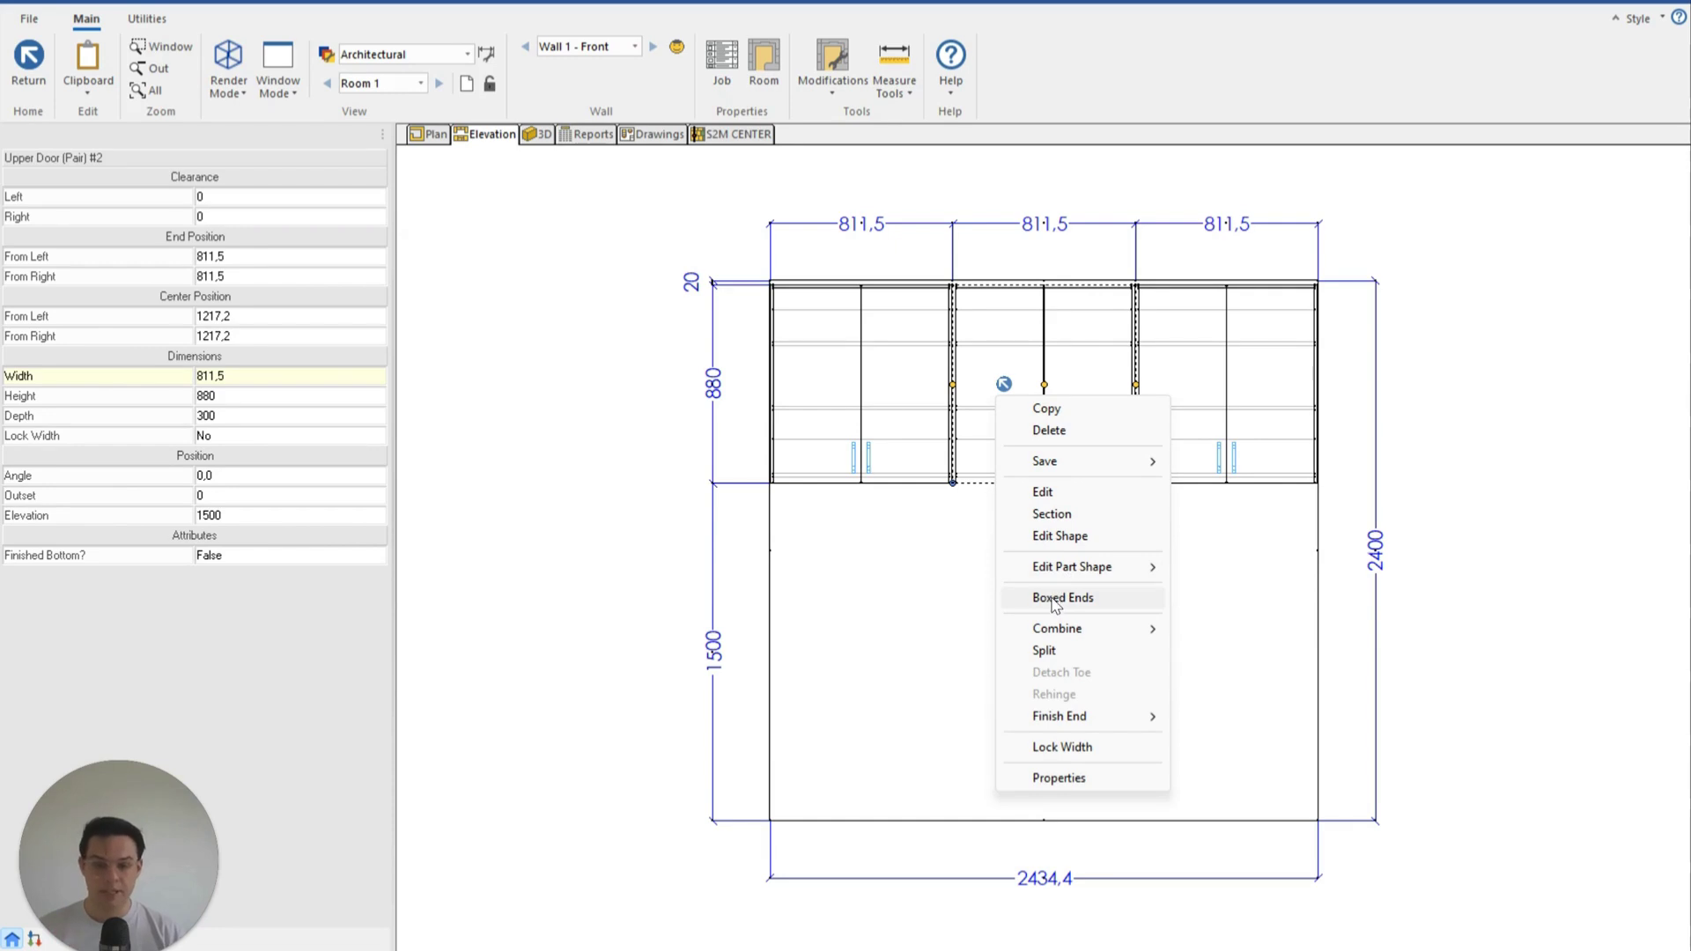
mouse_move(1057, 467)
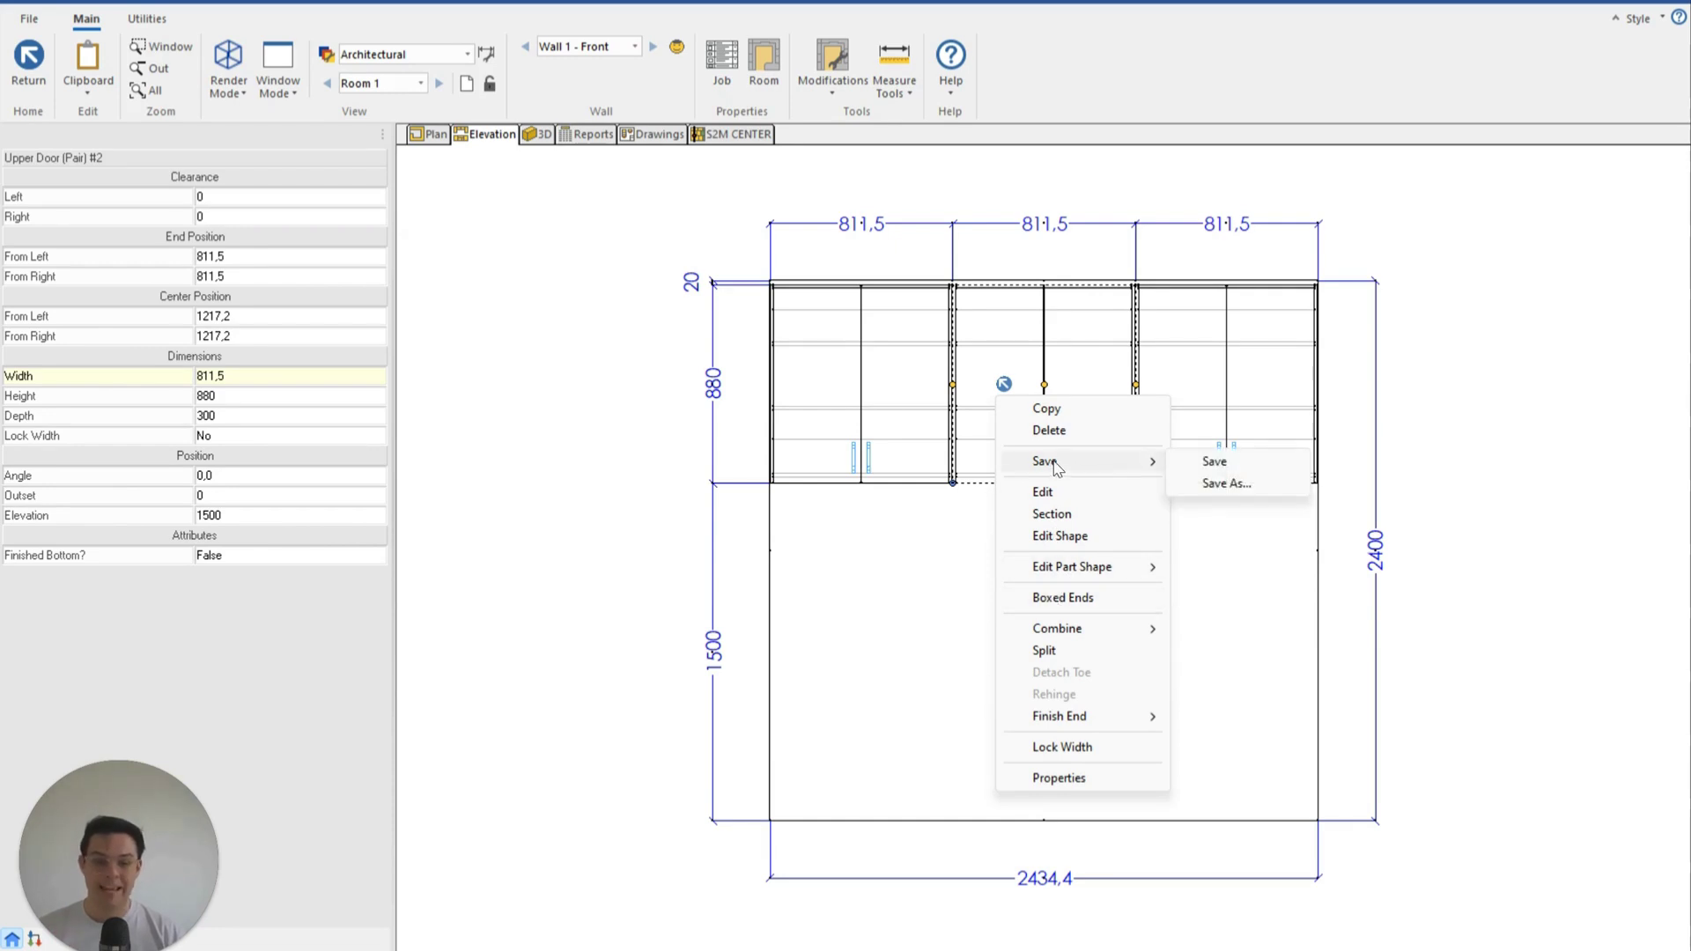
click(1225, 487)
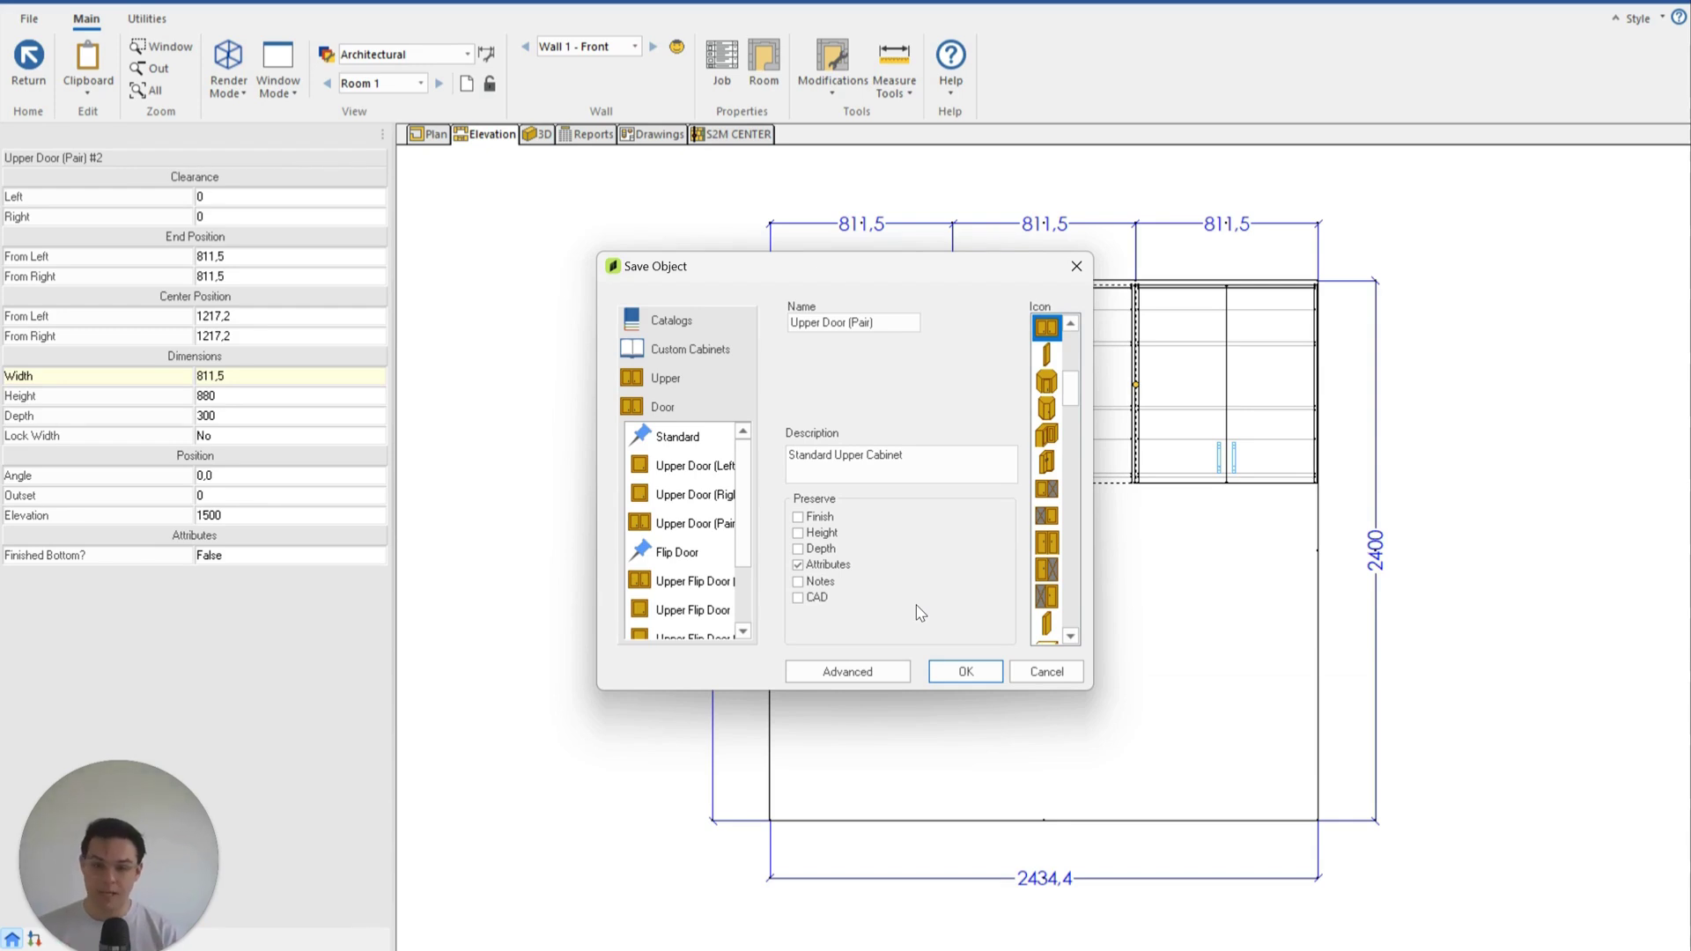
click(1076, 267)
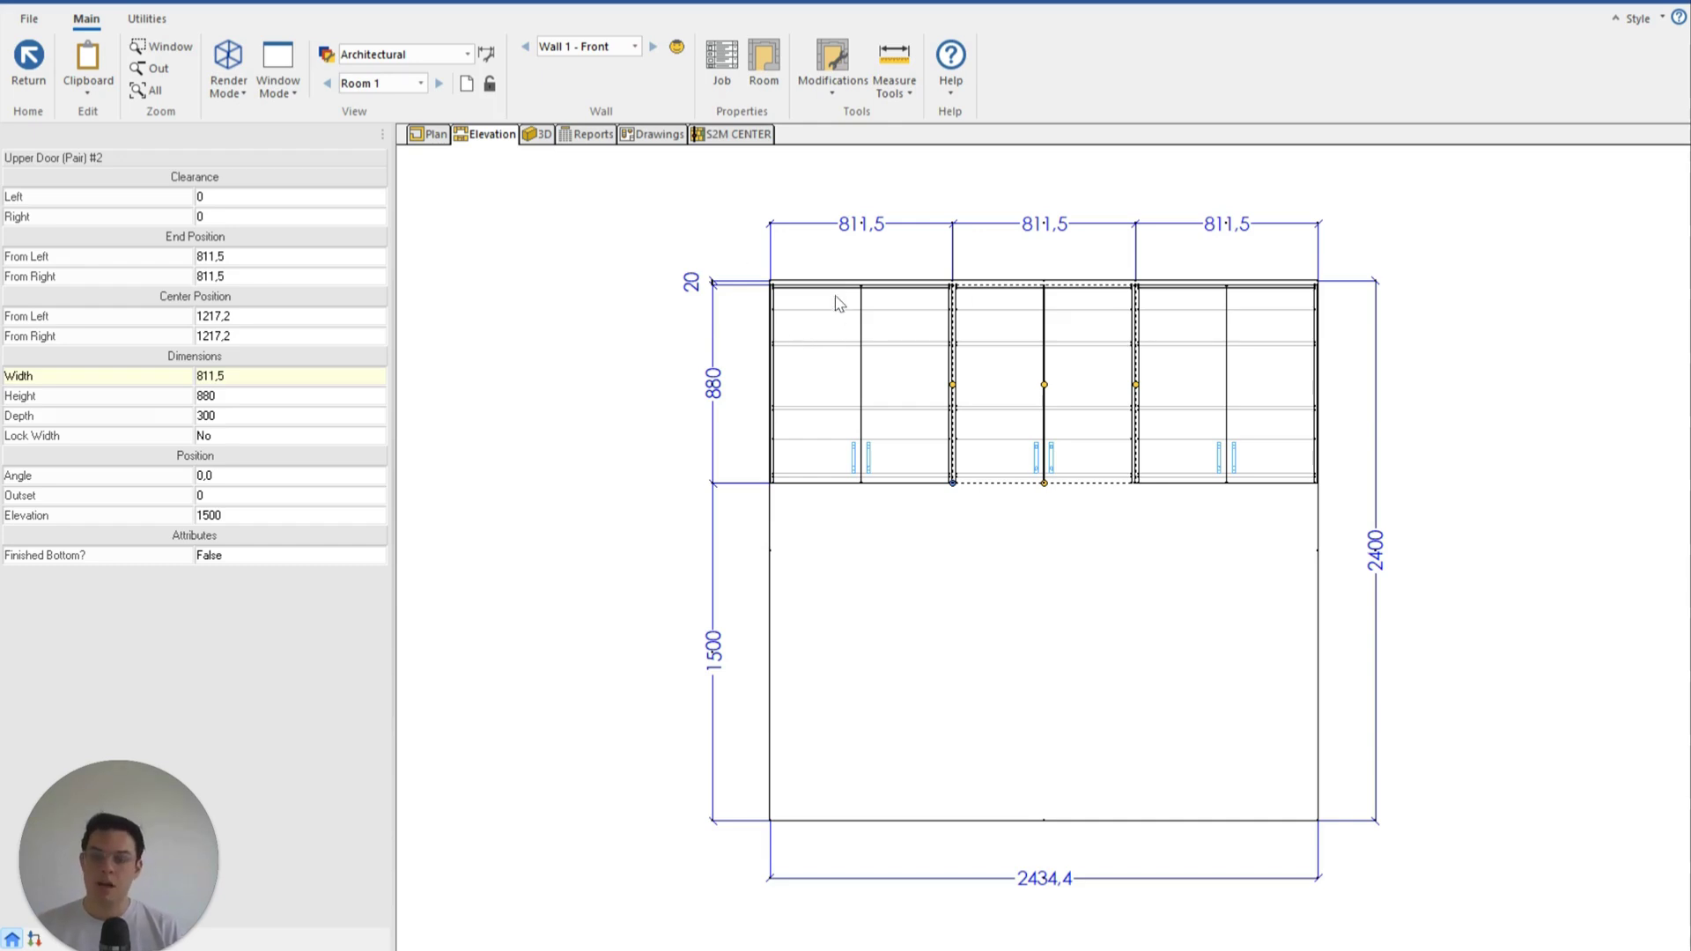
- Create new user created standard number 27 from the Utilities tab
click(162, 24)
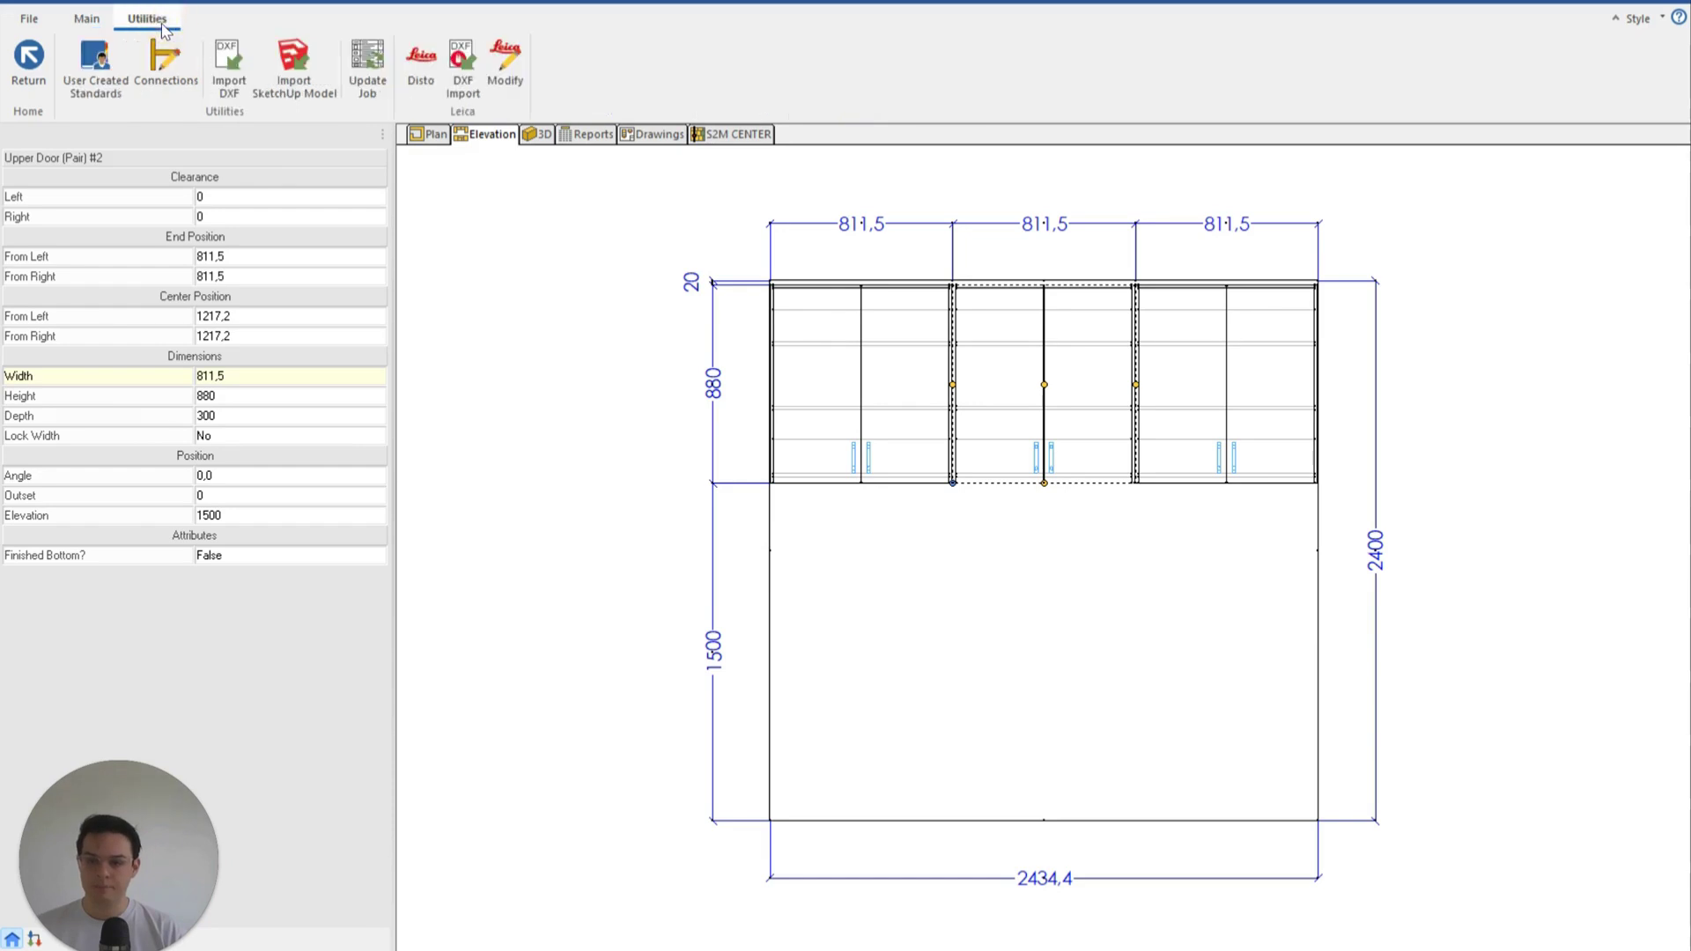
click(92, 74)
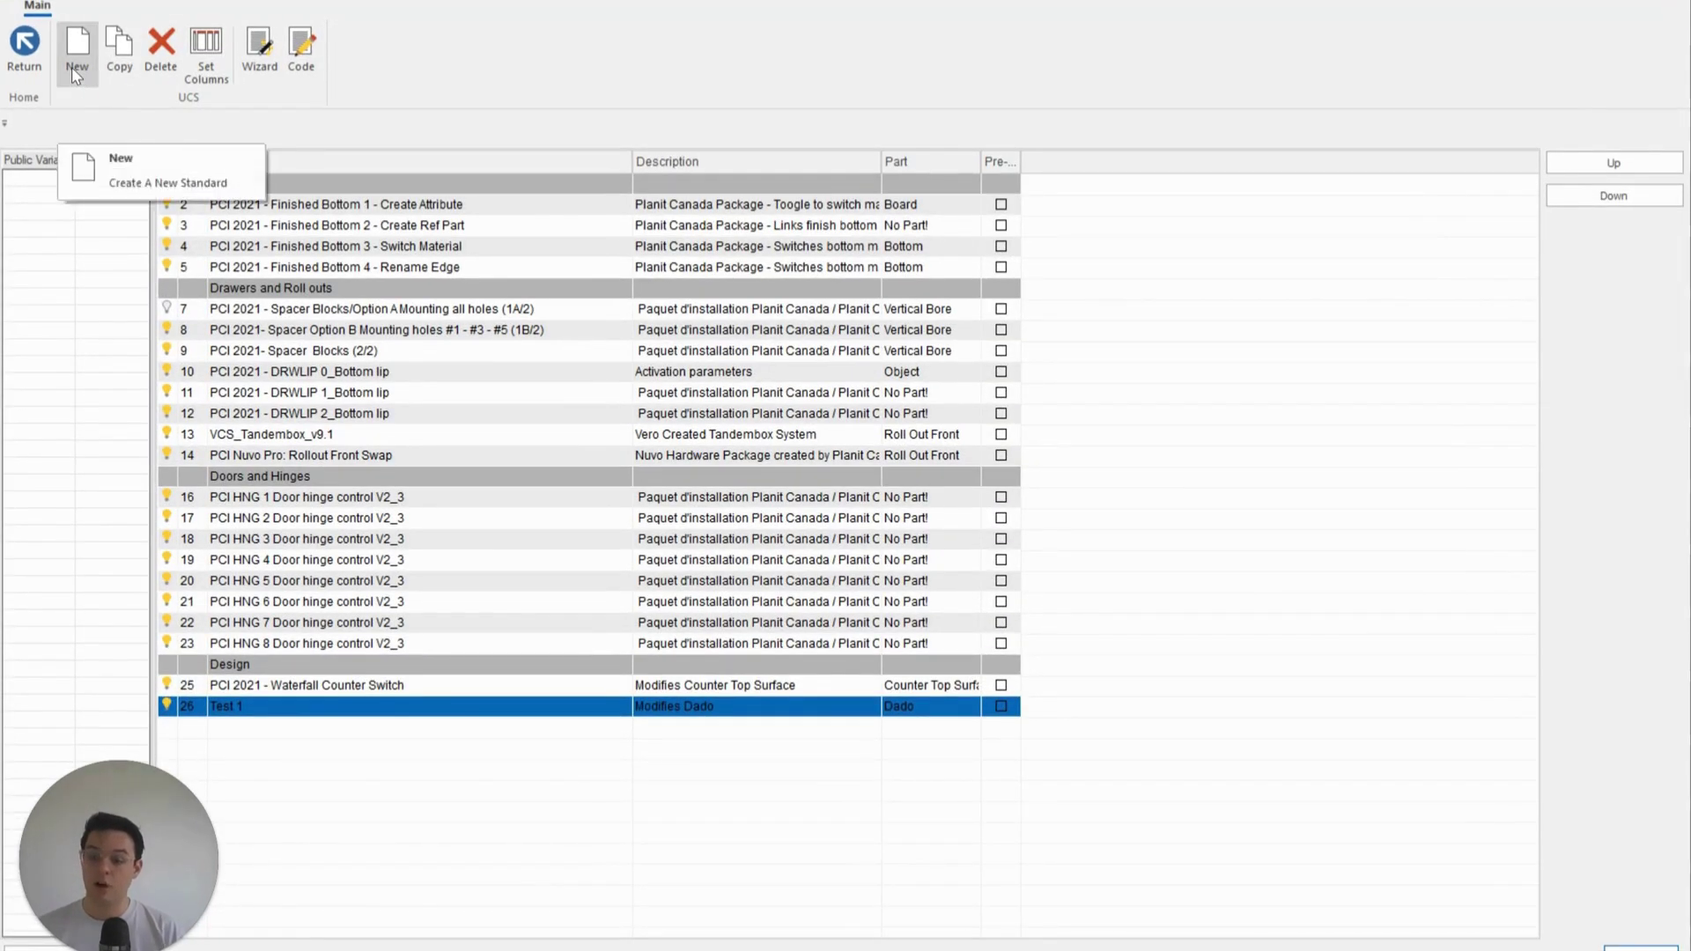
click(75, 53)
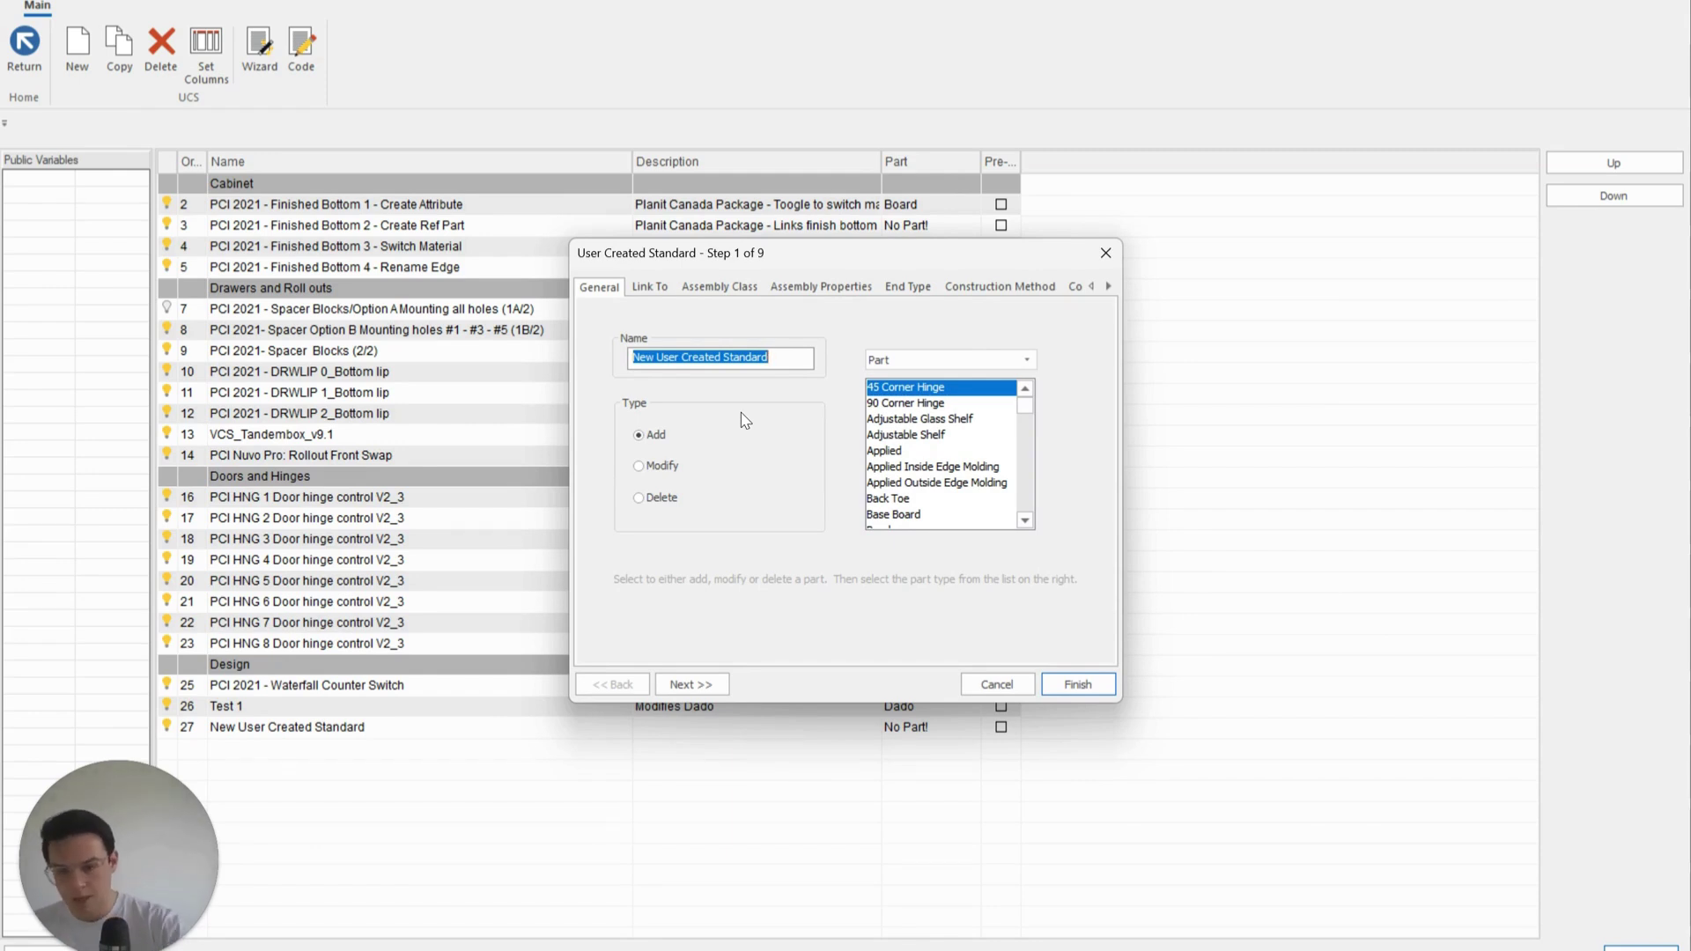
- Name the standard 'Test Top Clearance', set it to Modify, and choose Top as its part
text(Test)
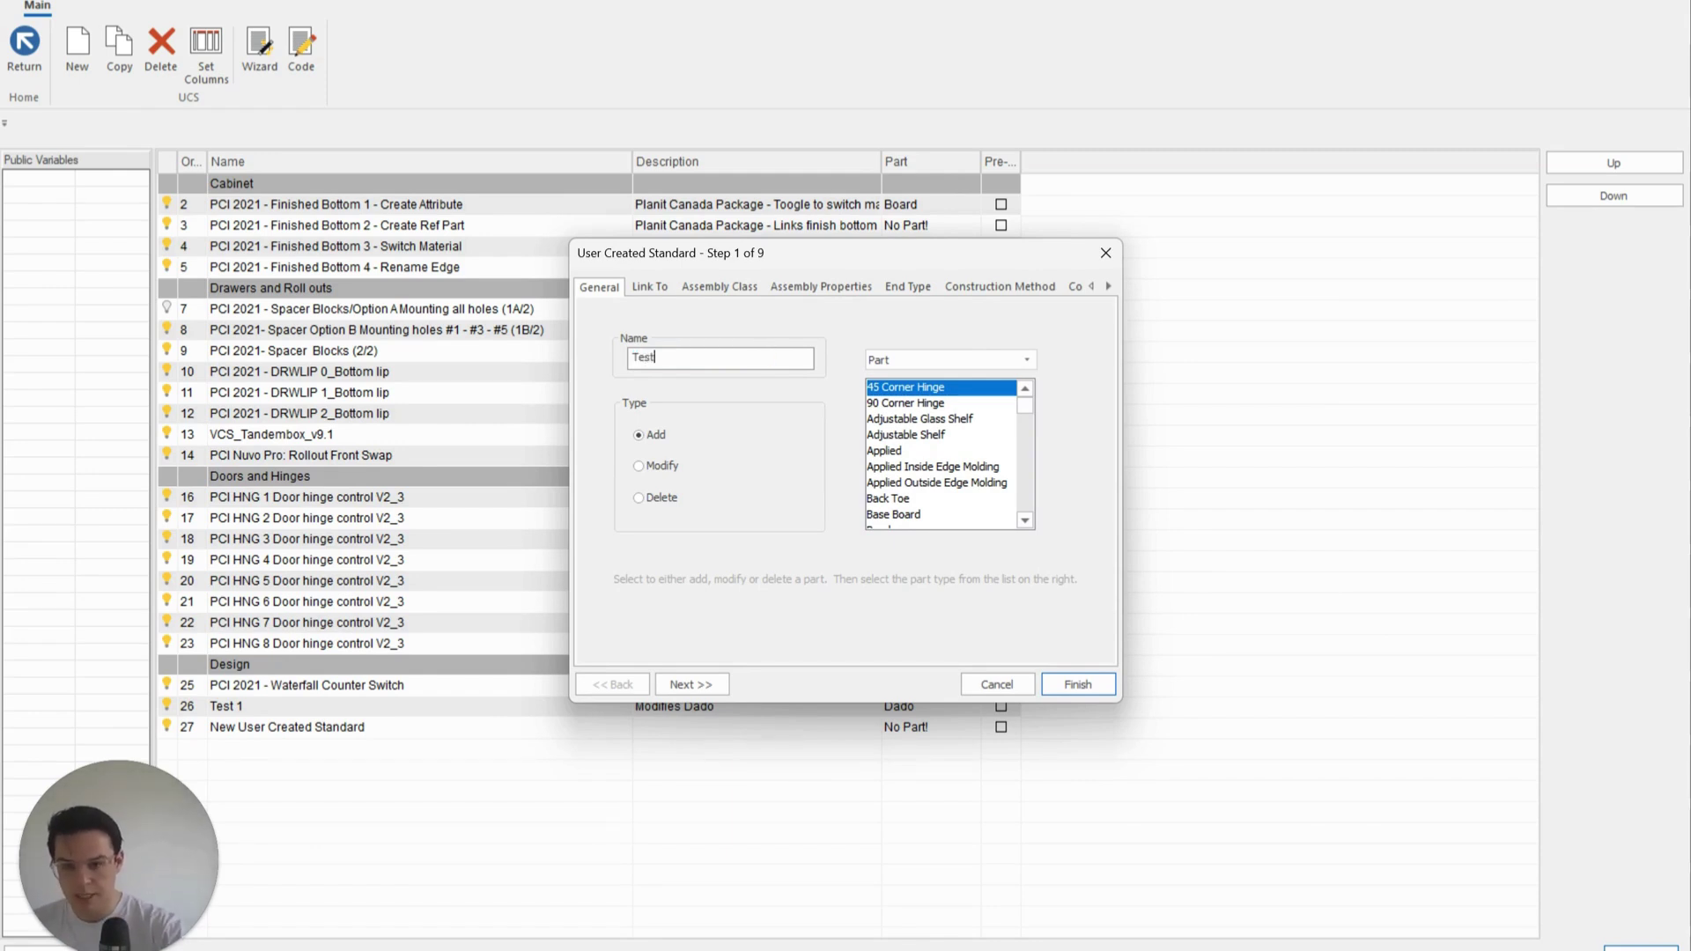
text( Top )
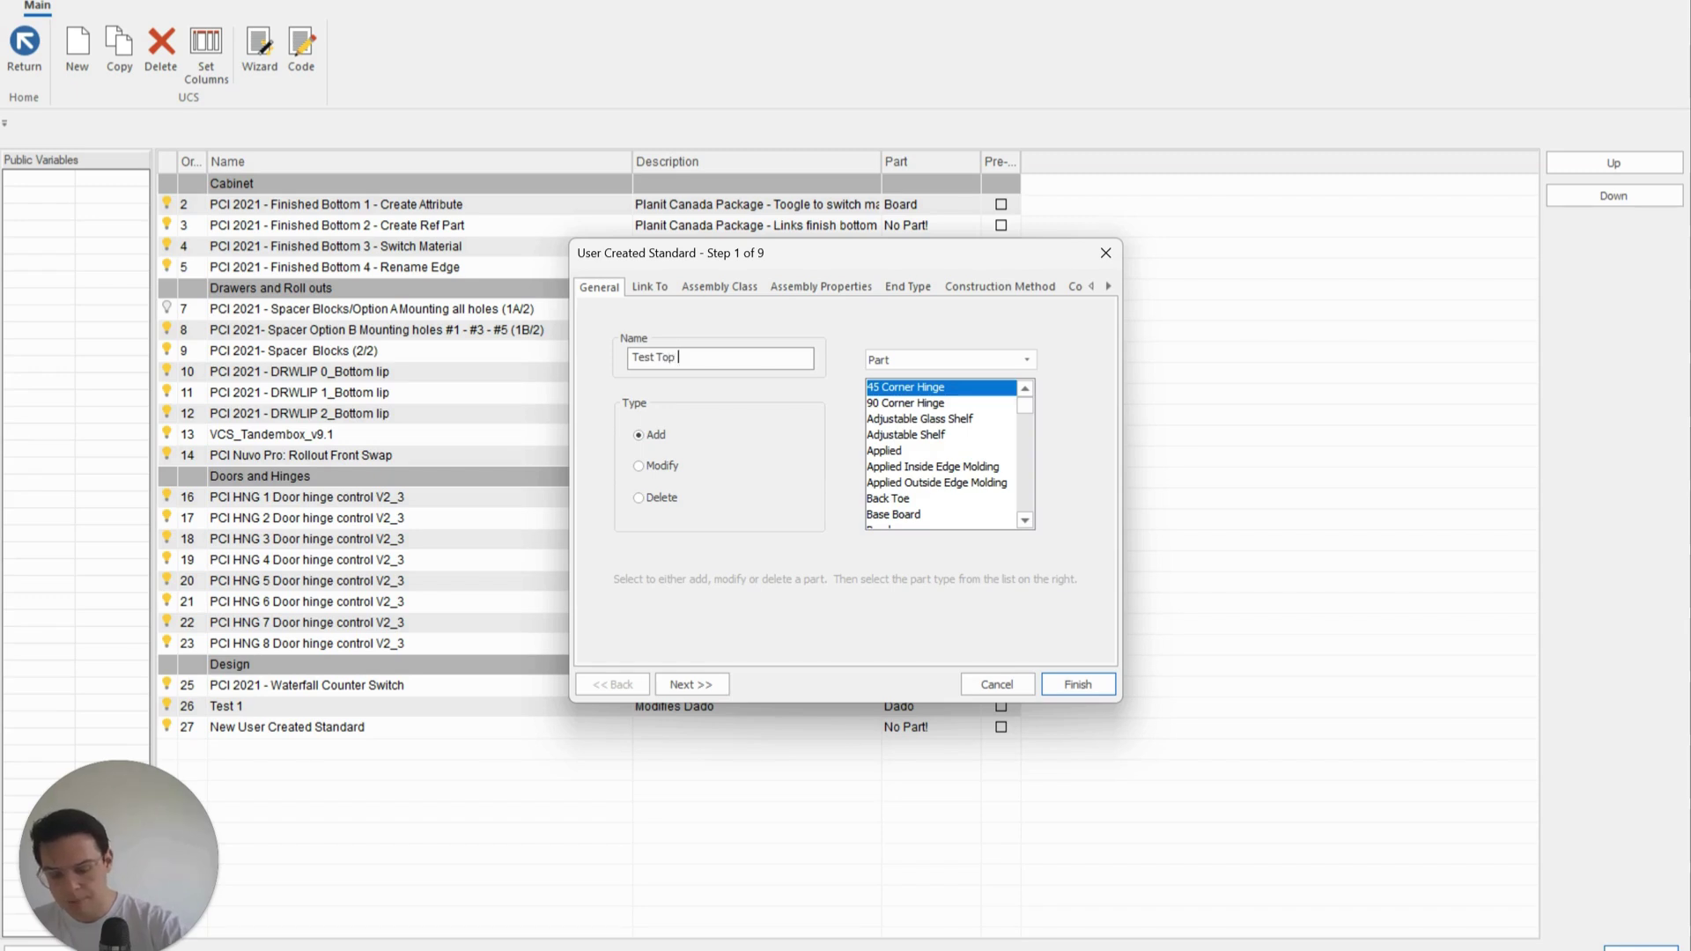
text(Clearance)
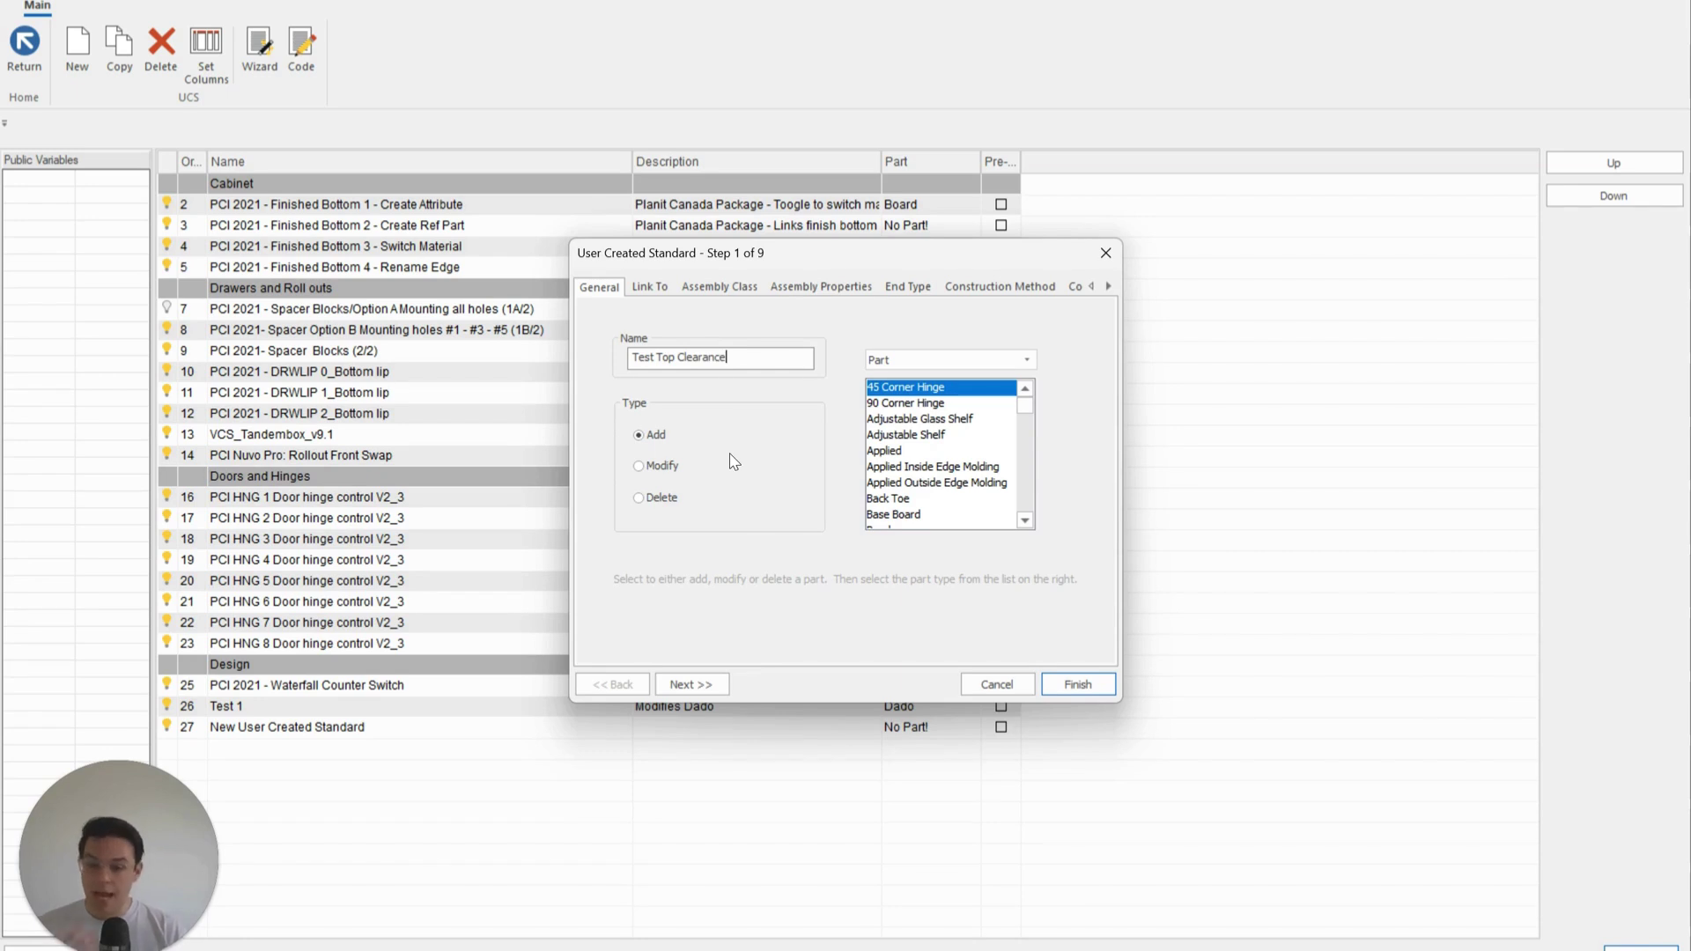
click(652, 472)
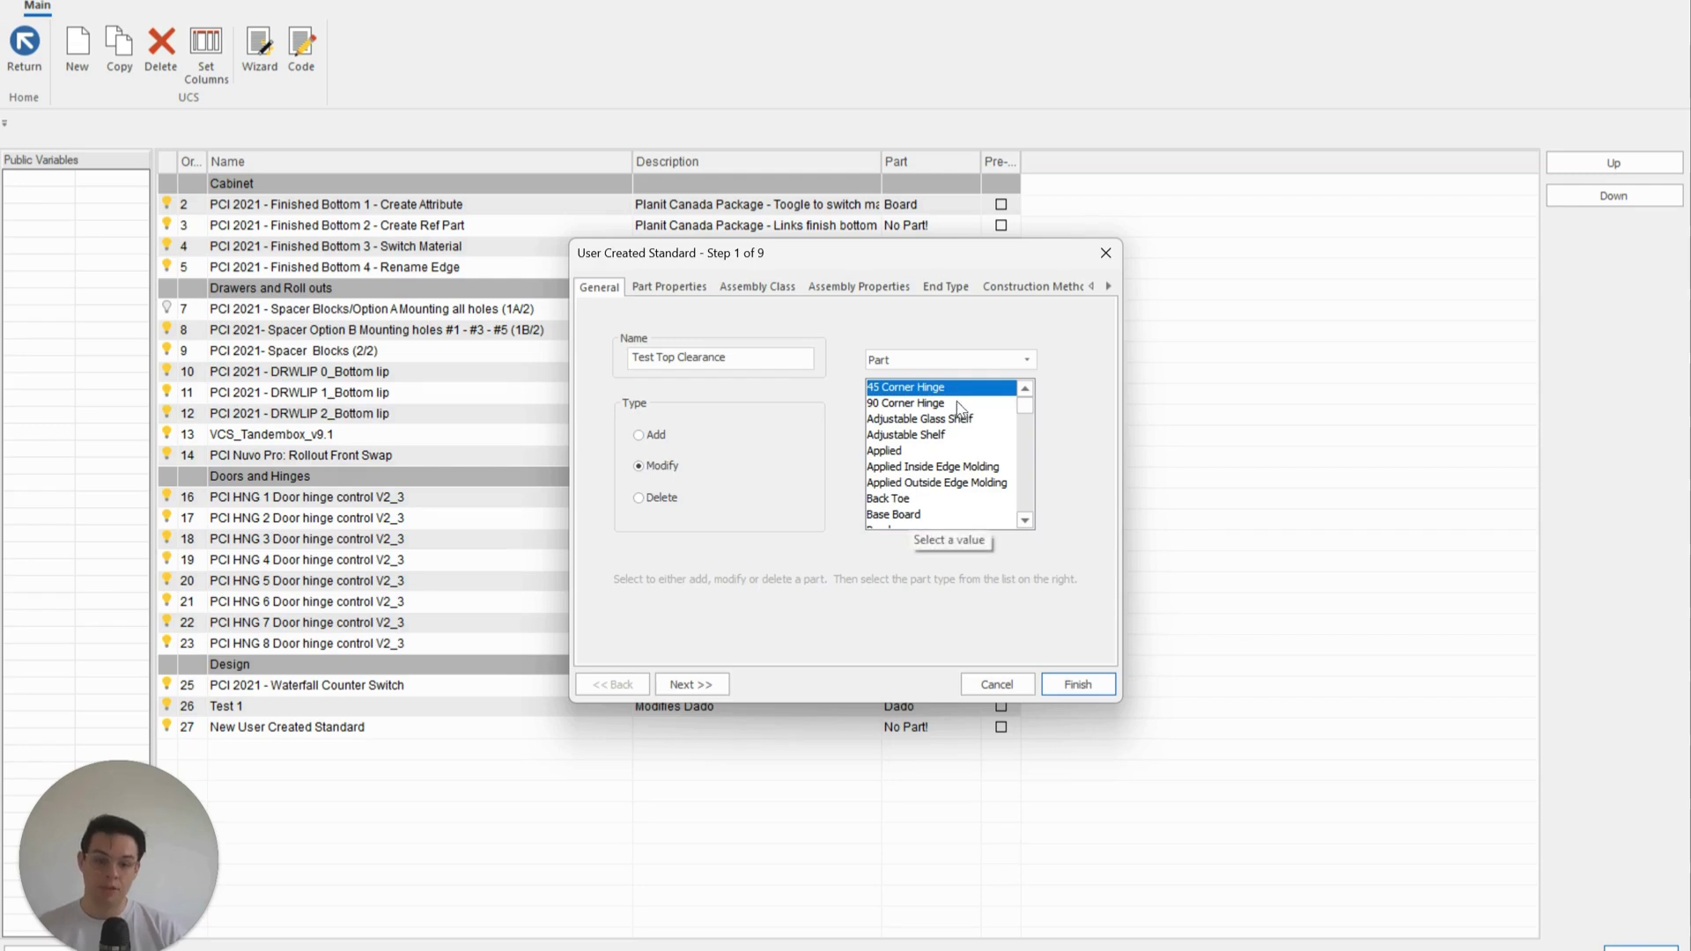
scroll(958, 411, down, 2)
scroll(957, 410, down, 10)
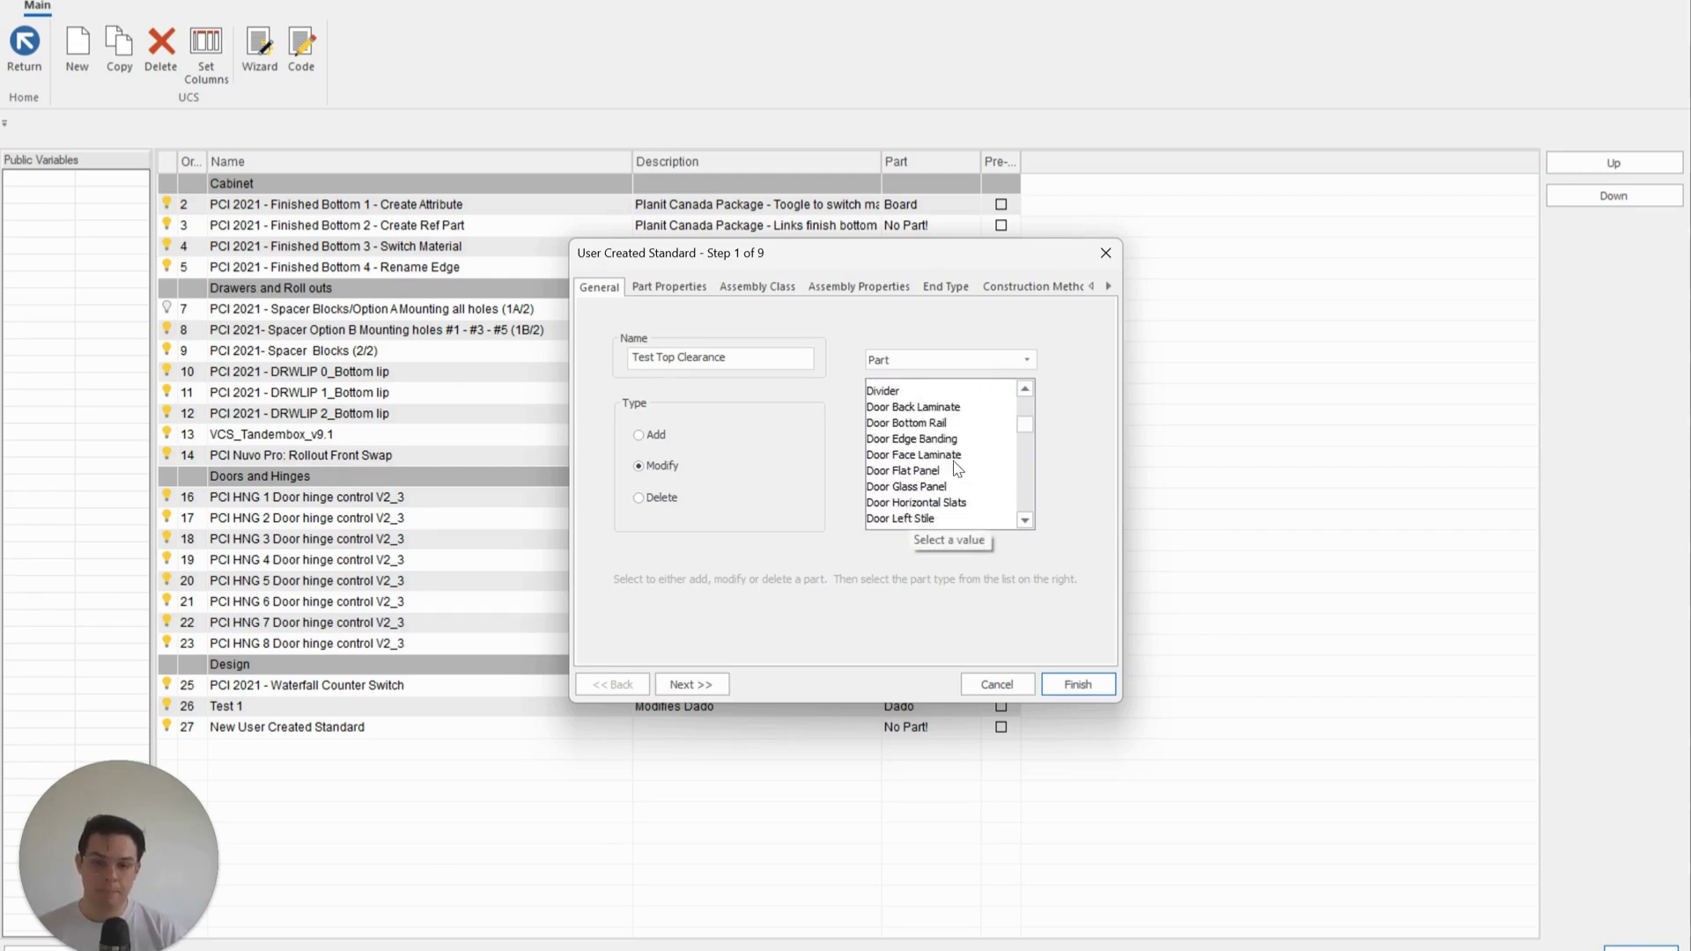
scroll(956, 467, down, 12)
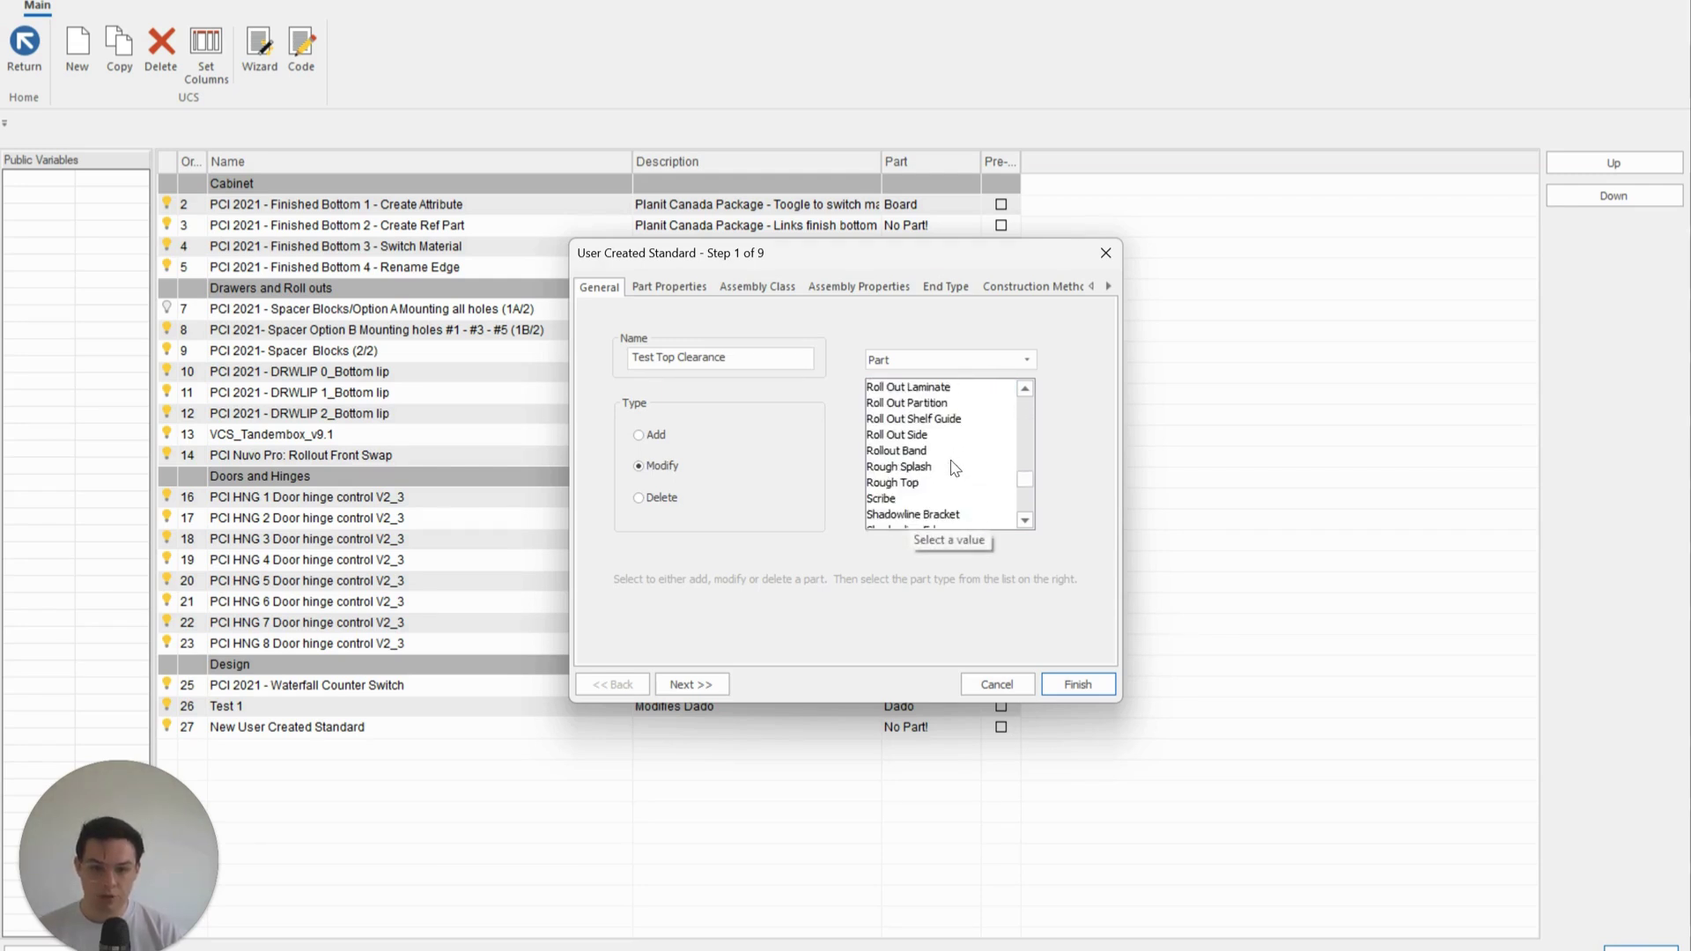
scroll(956, 468, down, 8)
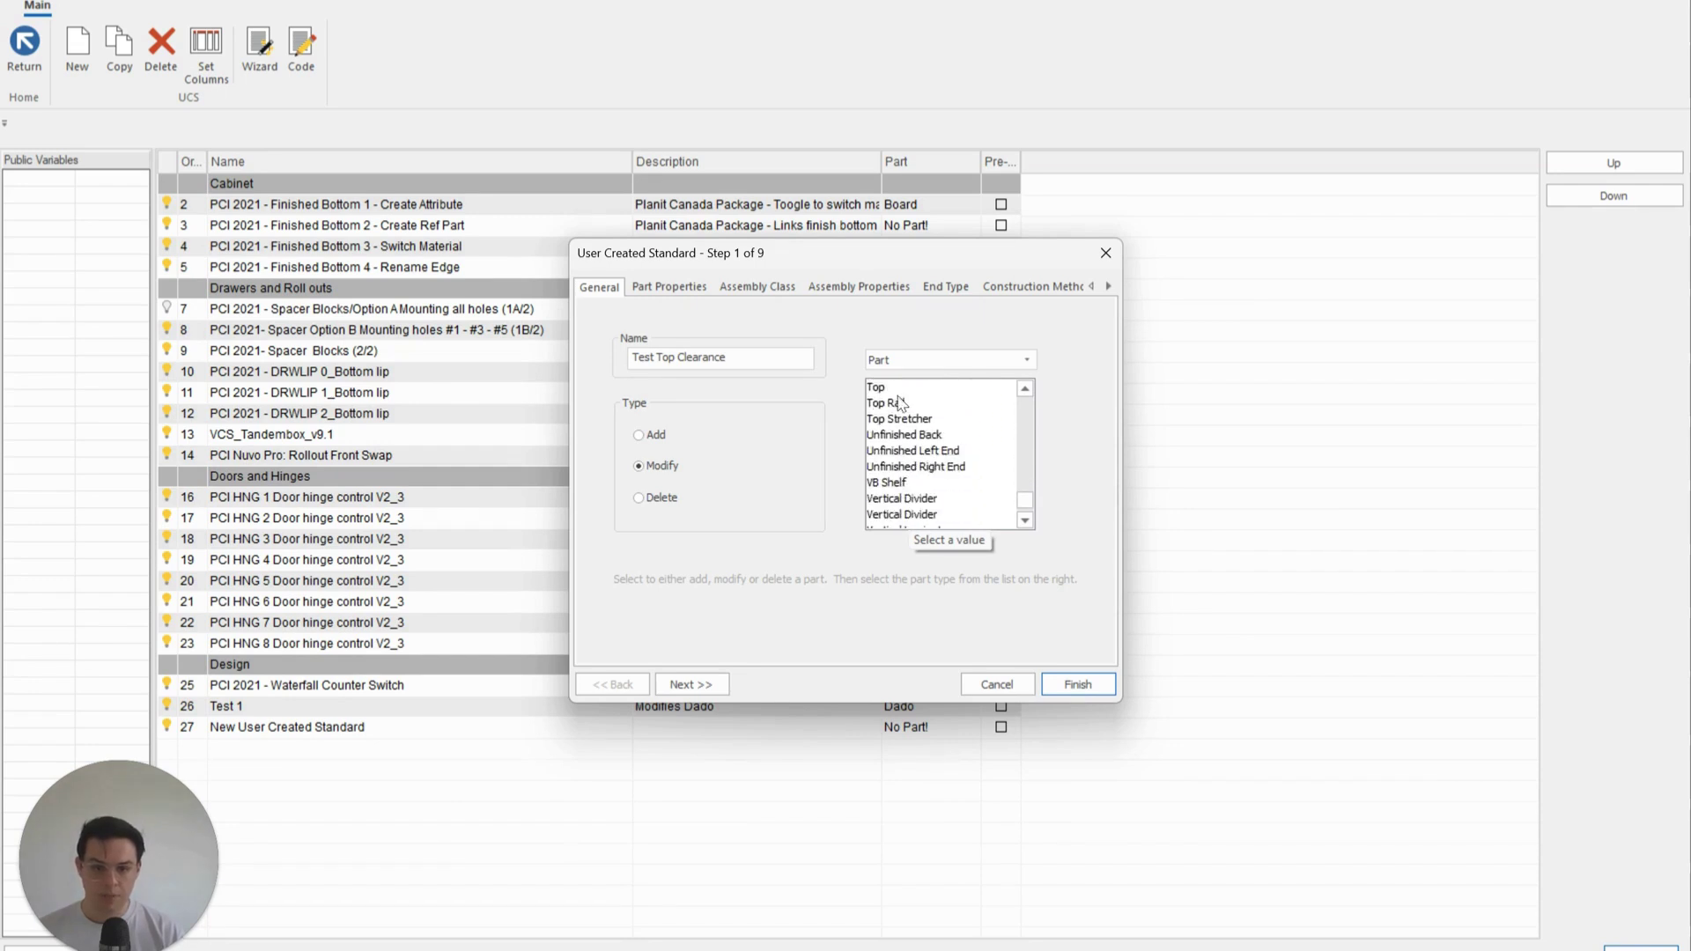
click(898, 390)
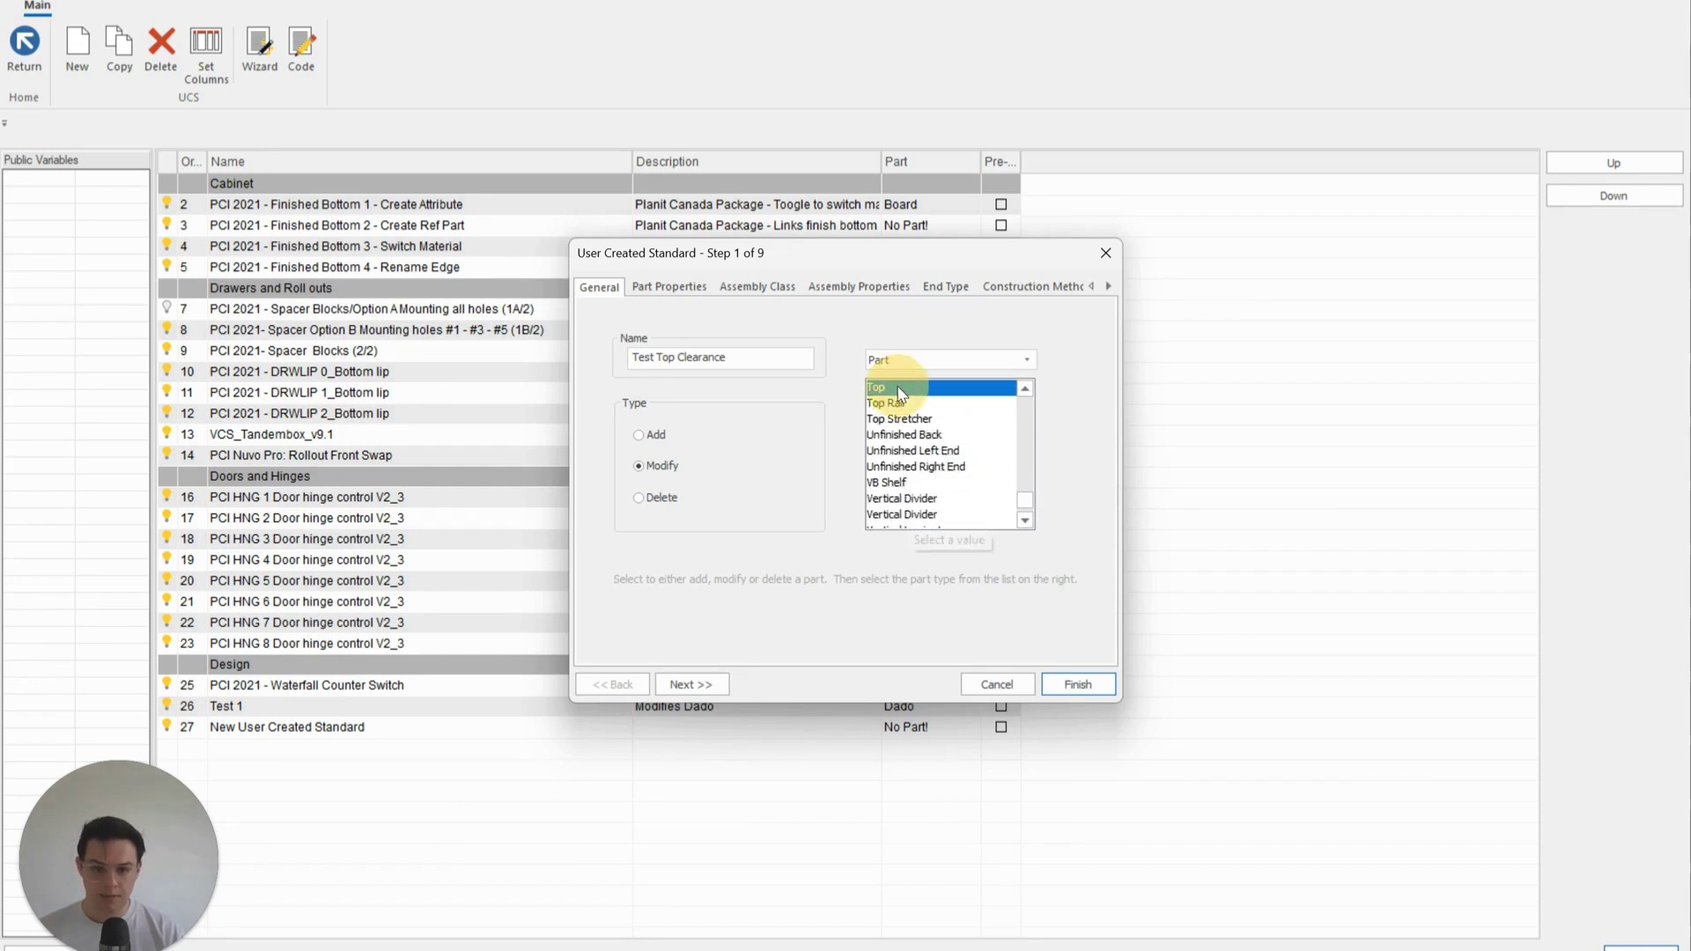
- Limit the standard to the Upper cabinet class
click(721, 686)
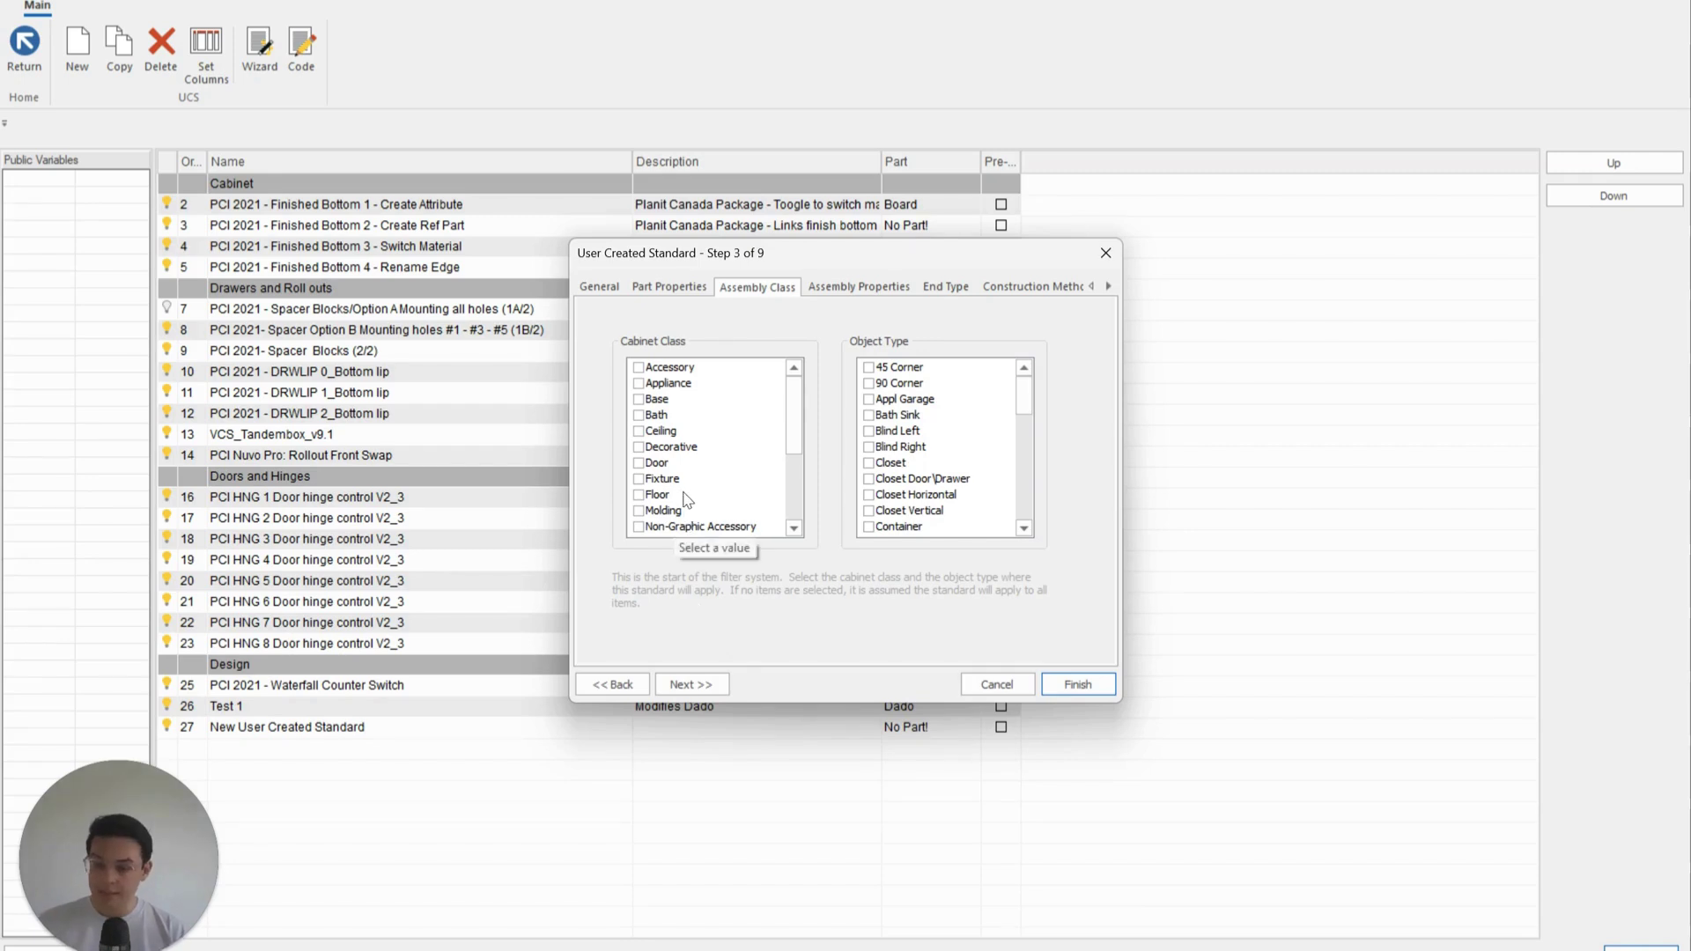
scroll(686, 499, down, 3)
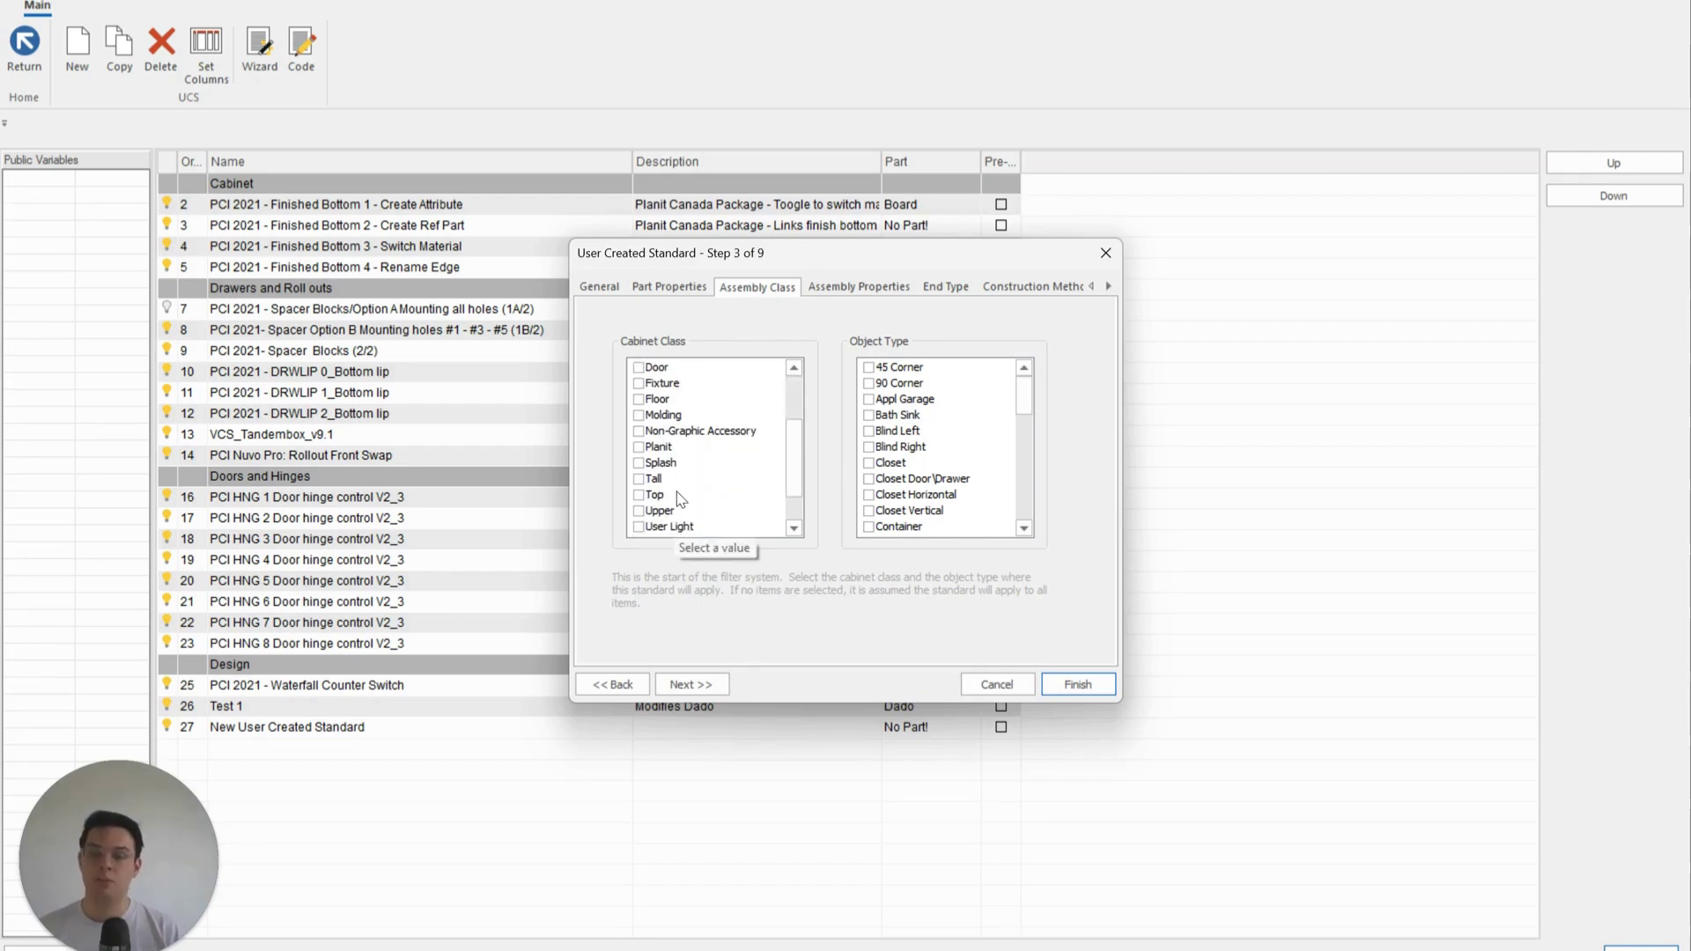
scroll(679, 499, down, 2)
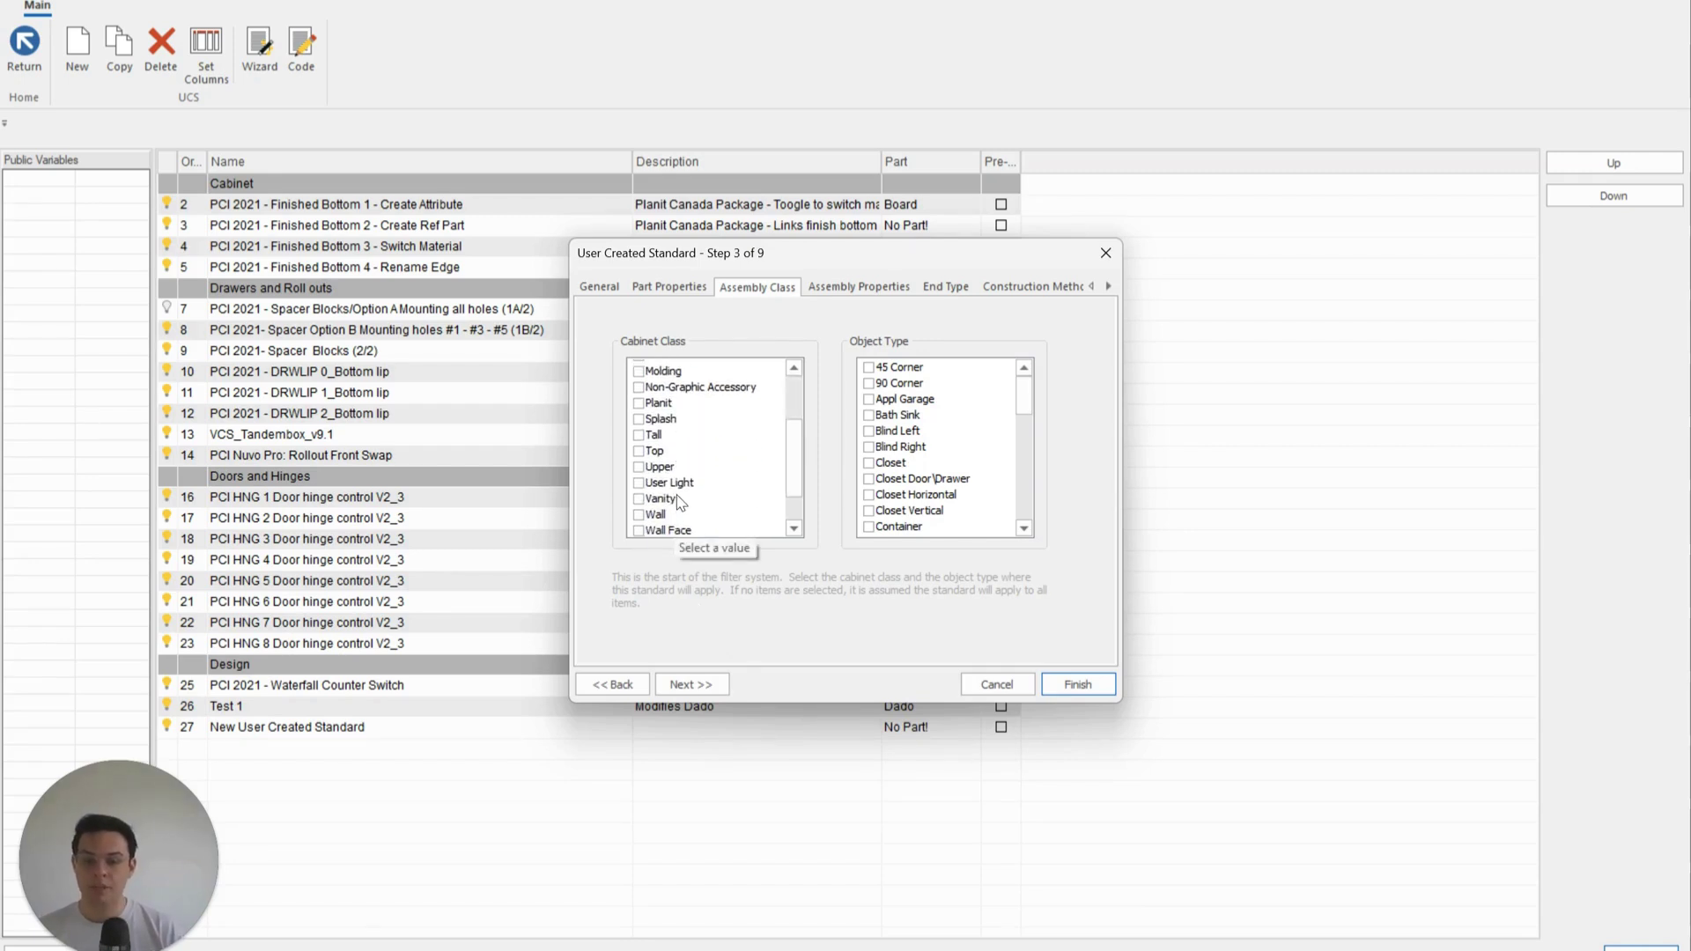
click(640, 466)
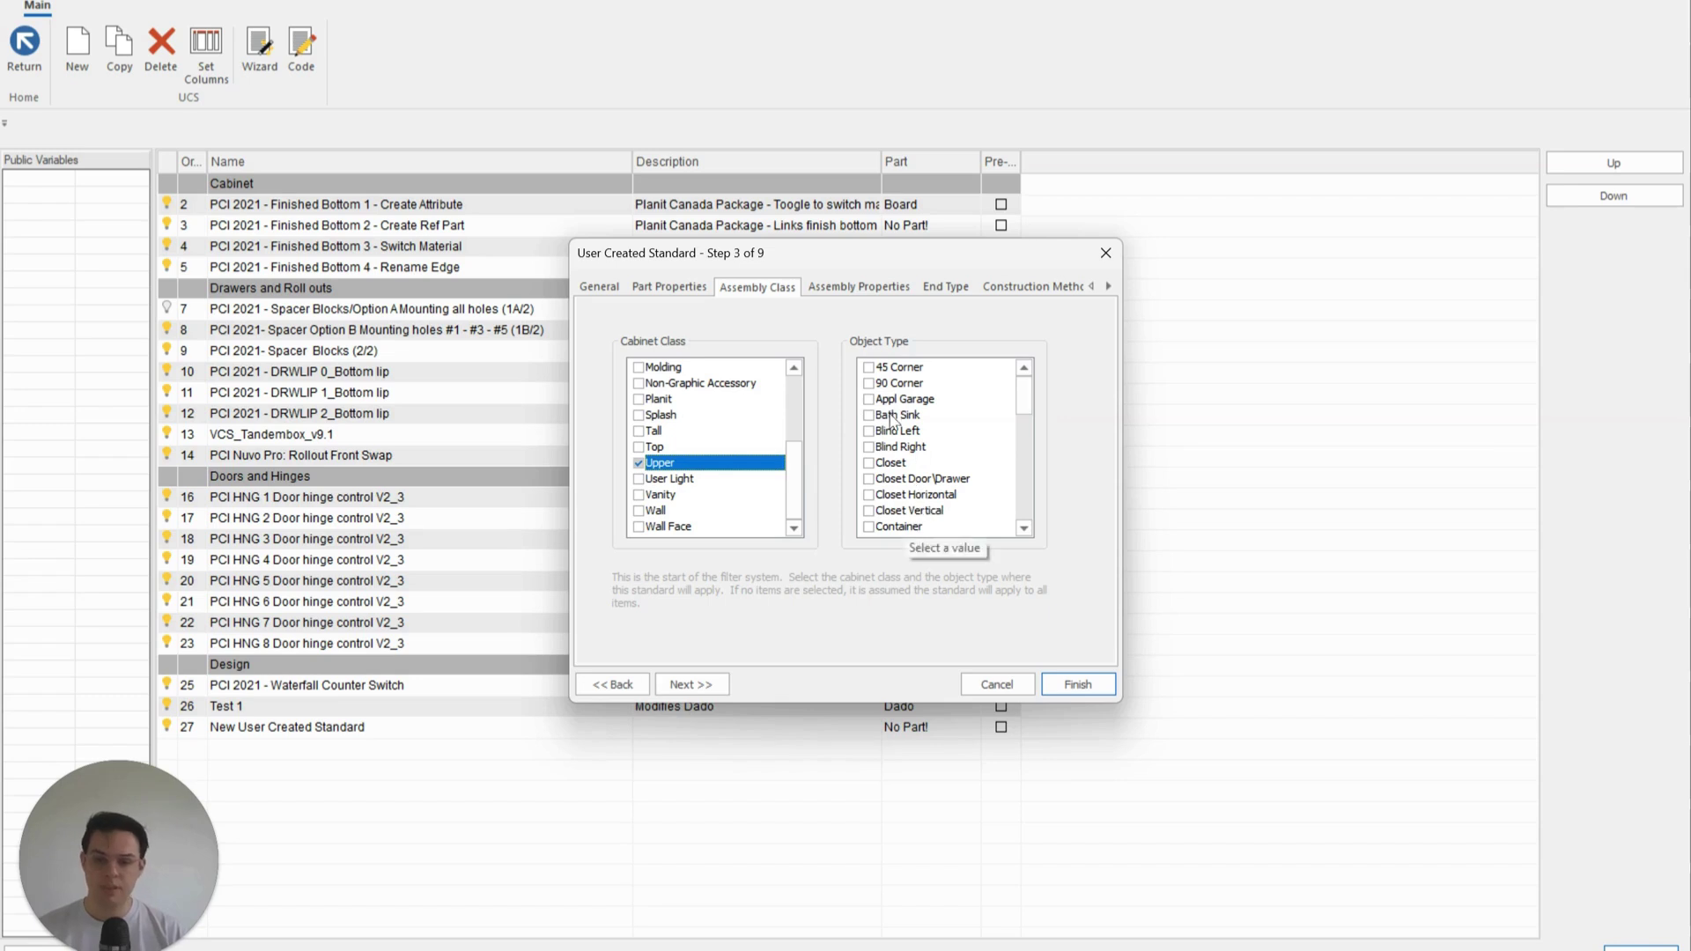
- Restrict it to the Blind Dado Test construction method and finish the wizard
click(692, 684)
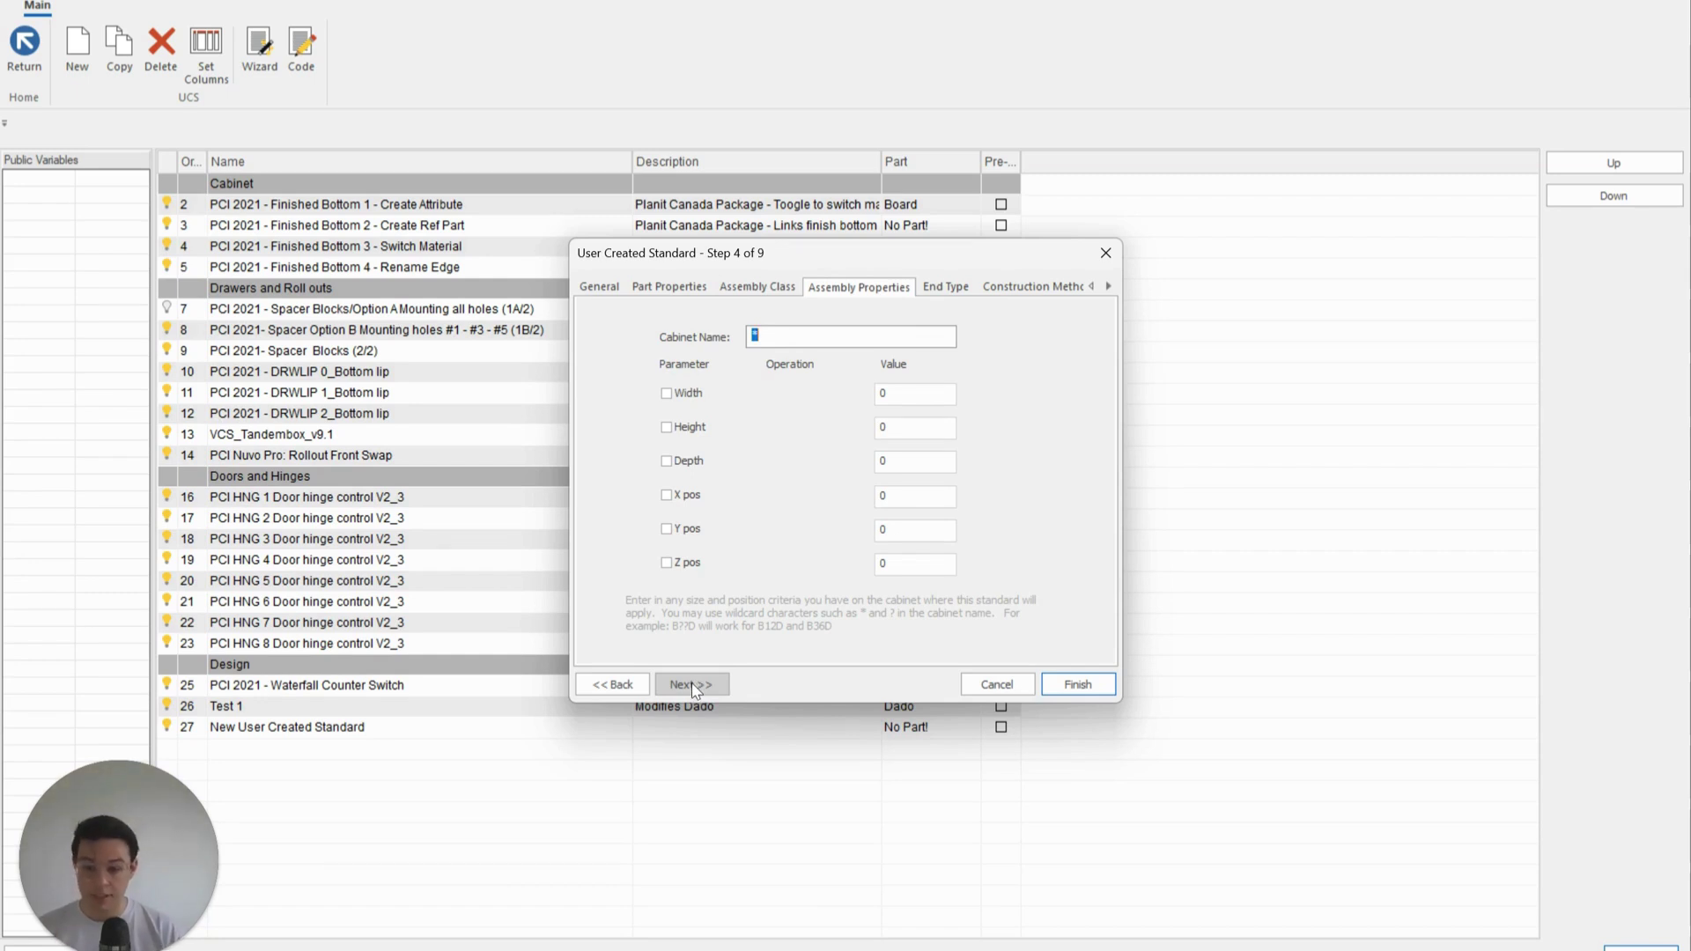
click(692, 685)
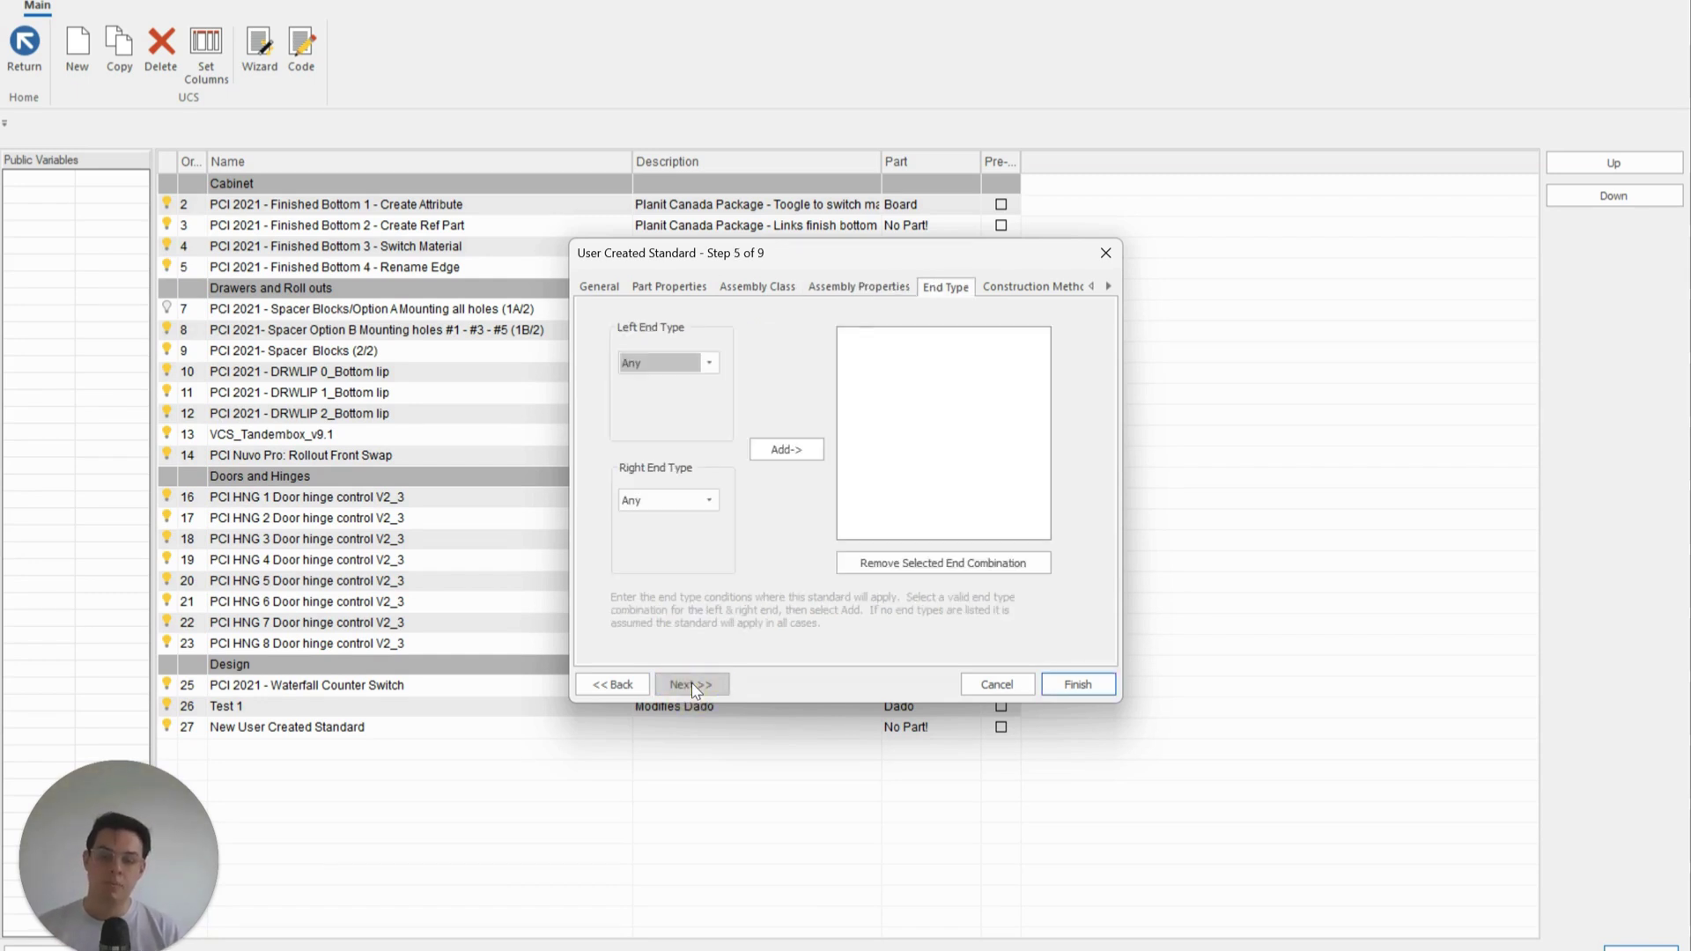
click(691, 685)
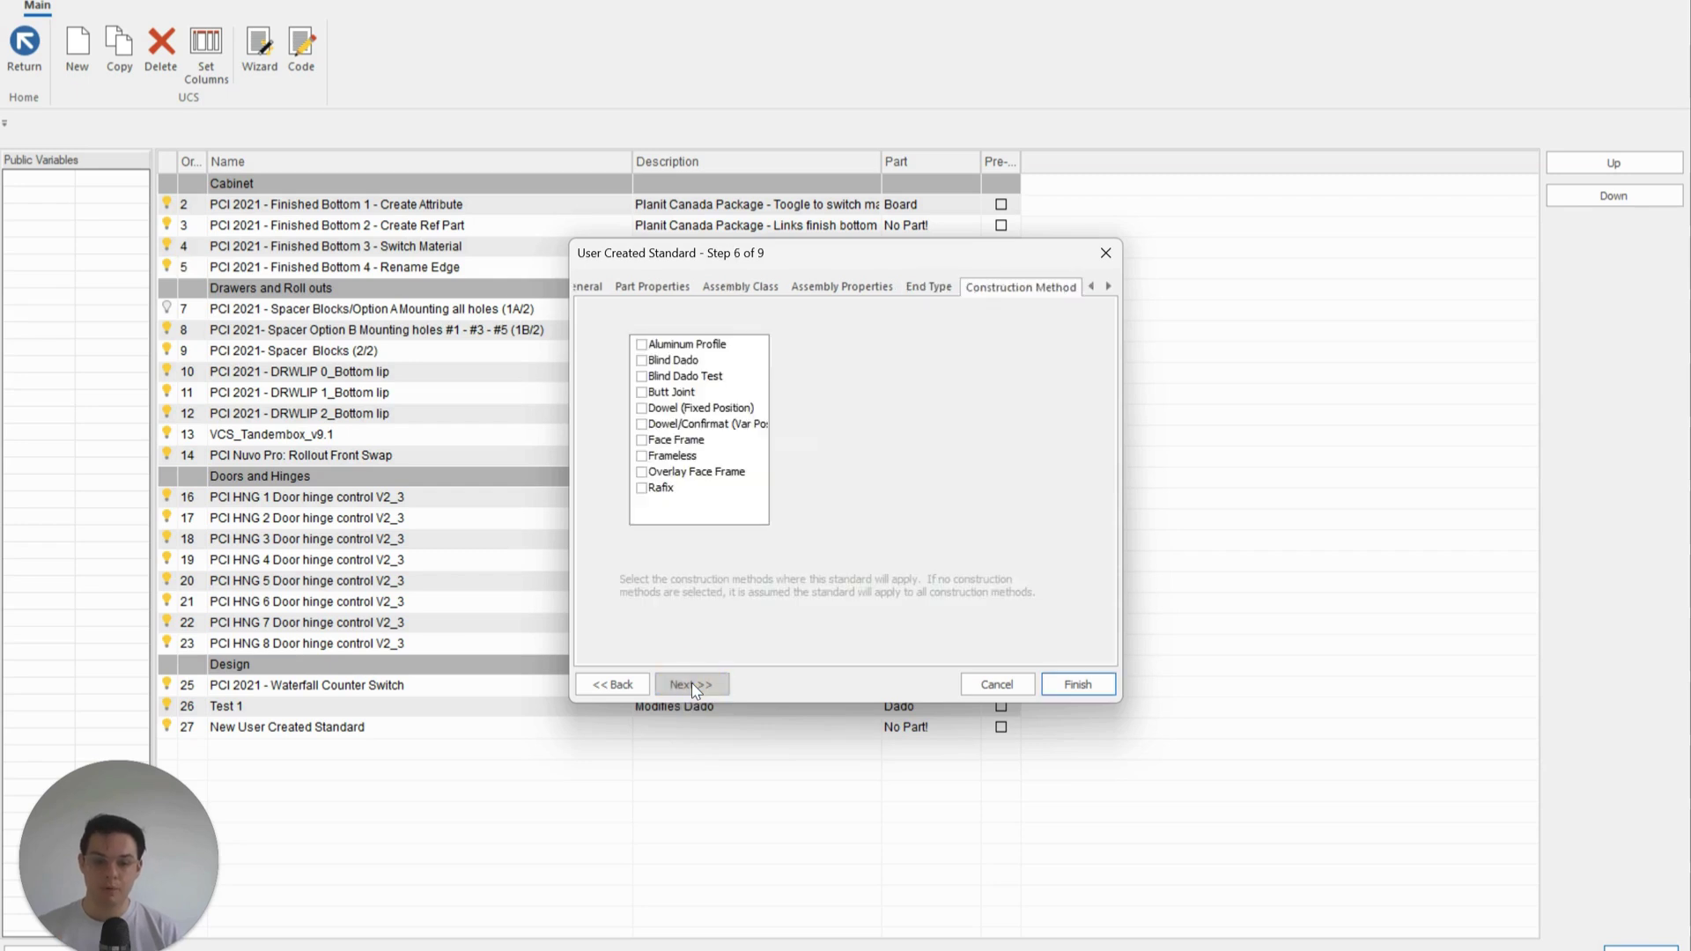
click(643, 380)
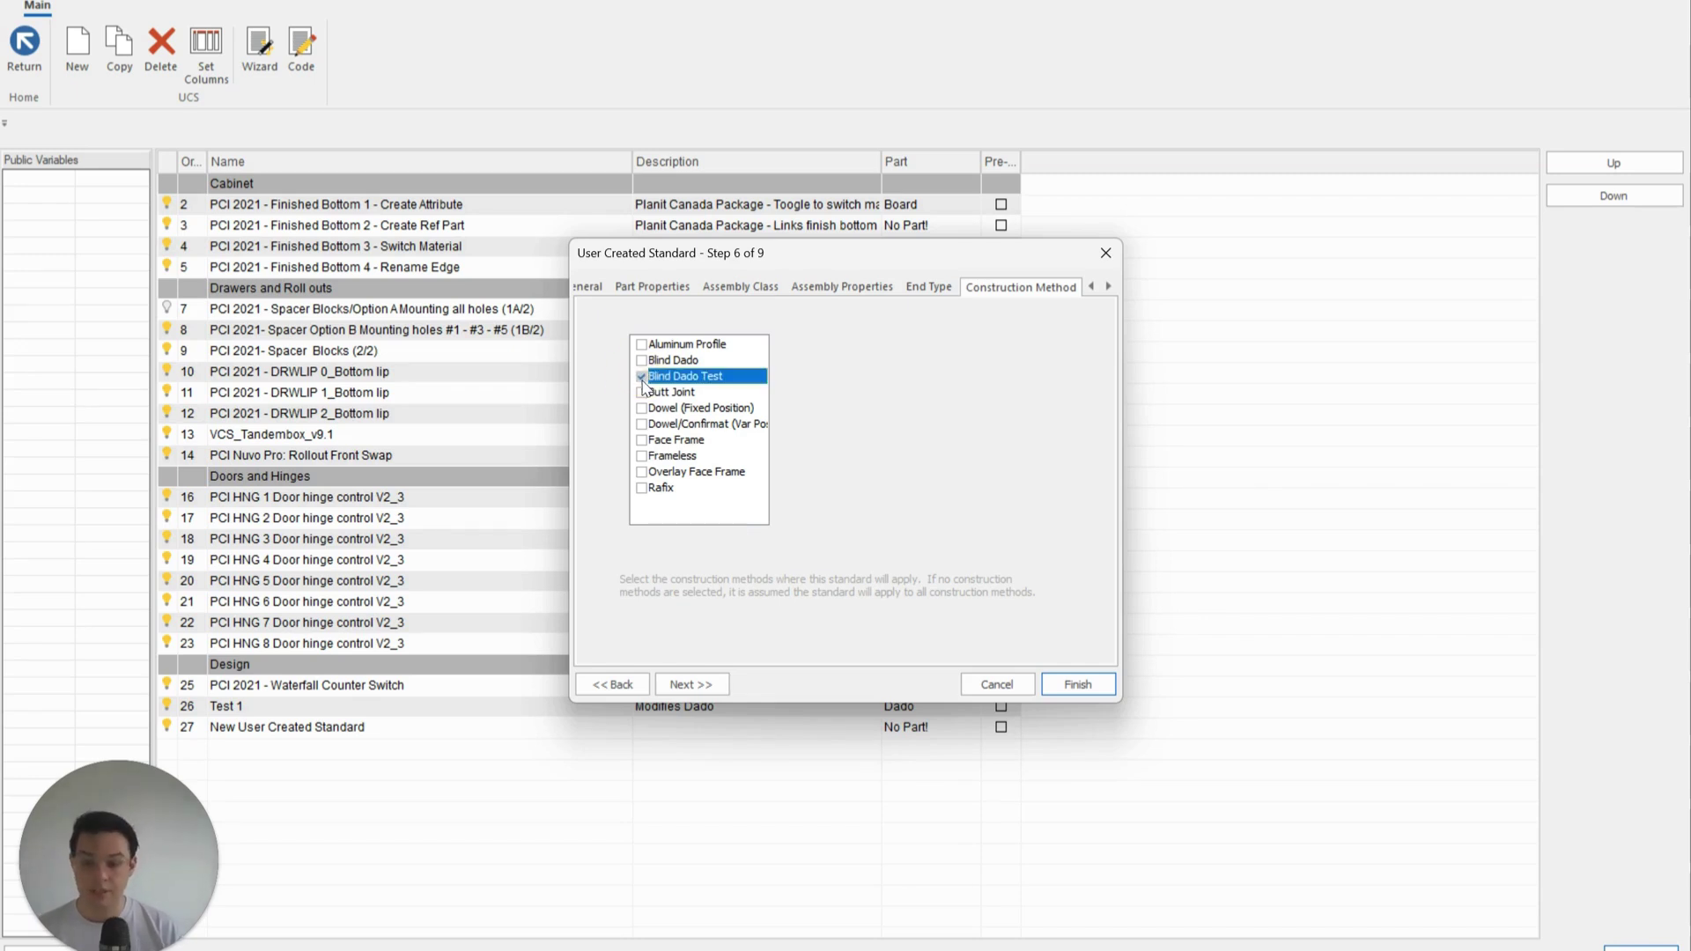
click(712, 685)
click(712, 685)
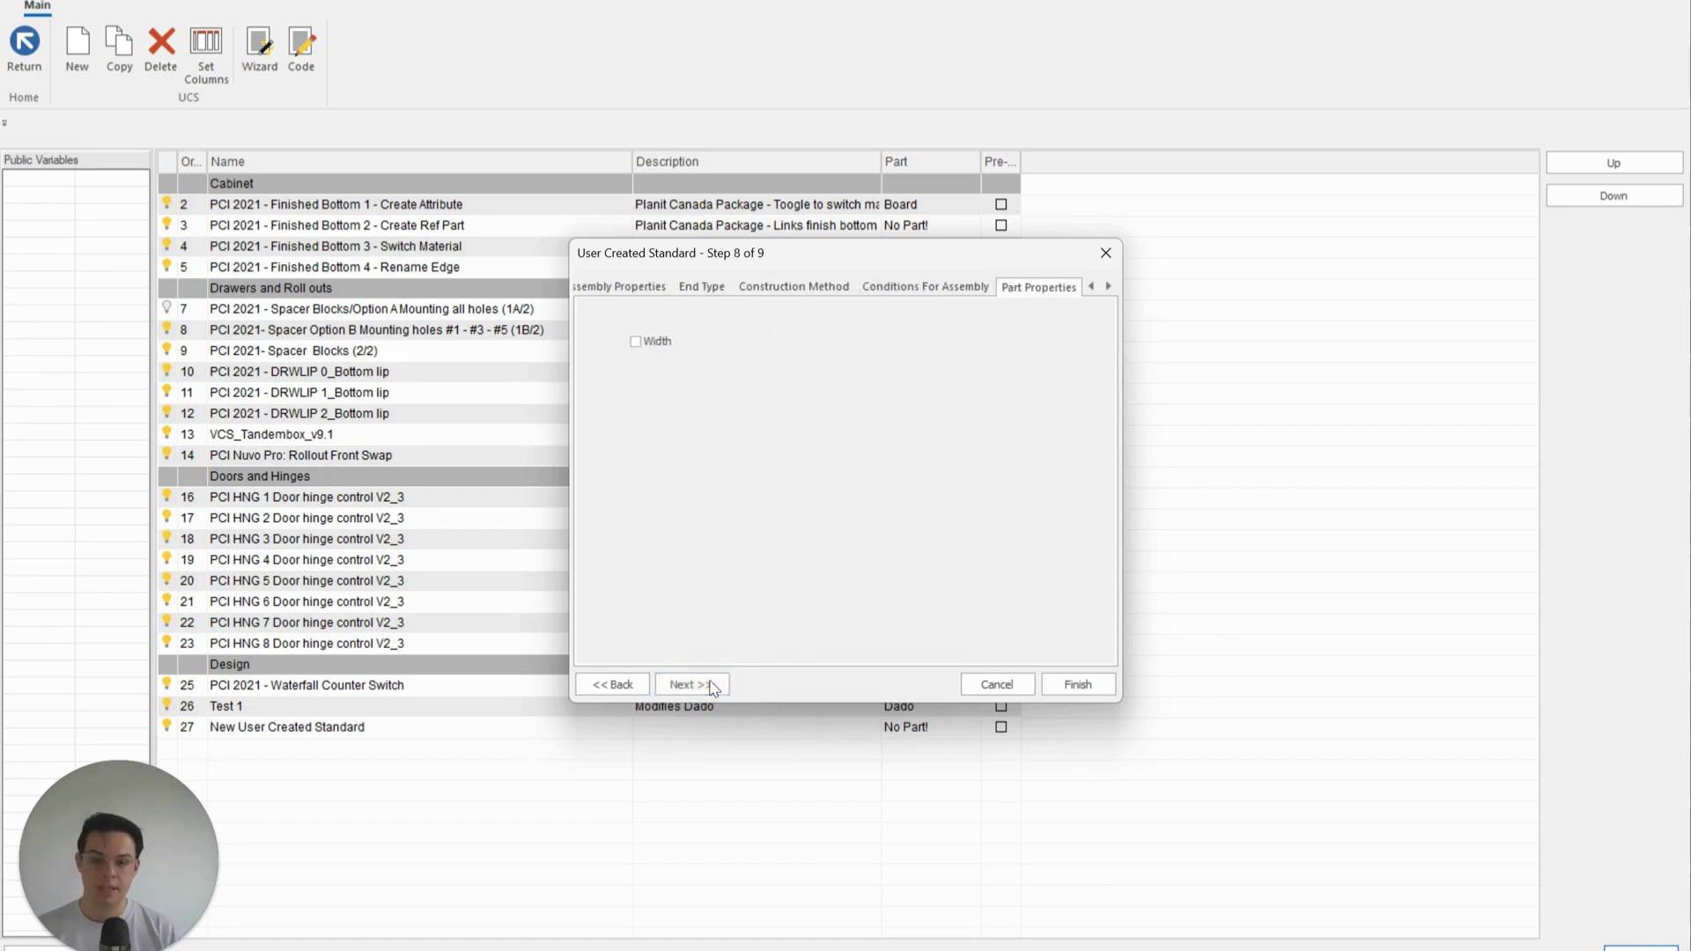
click(711, 685)
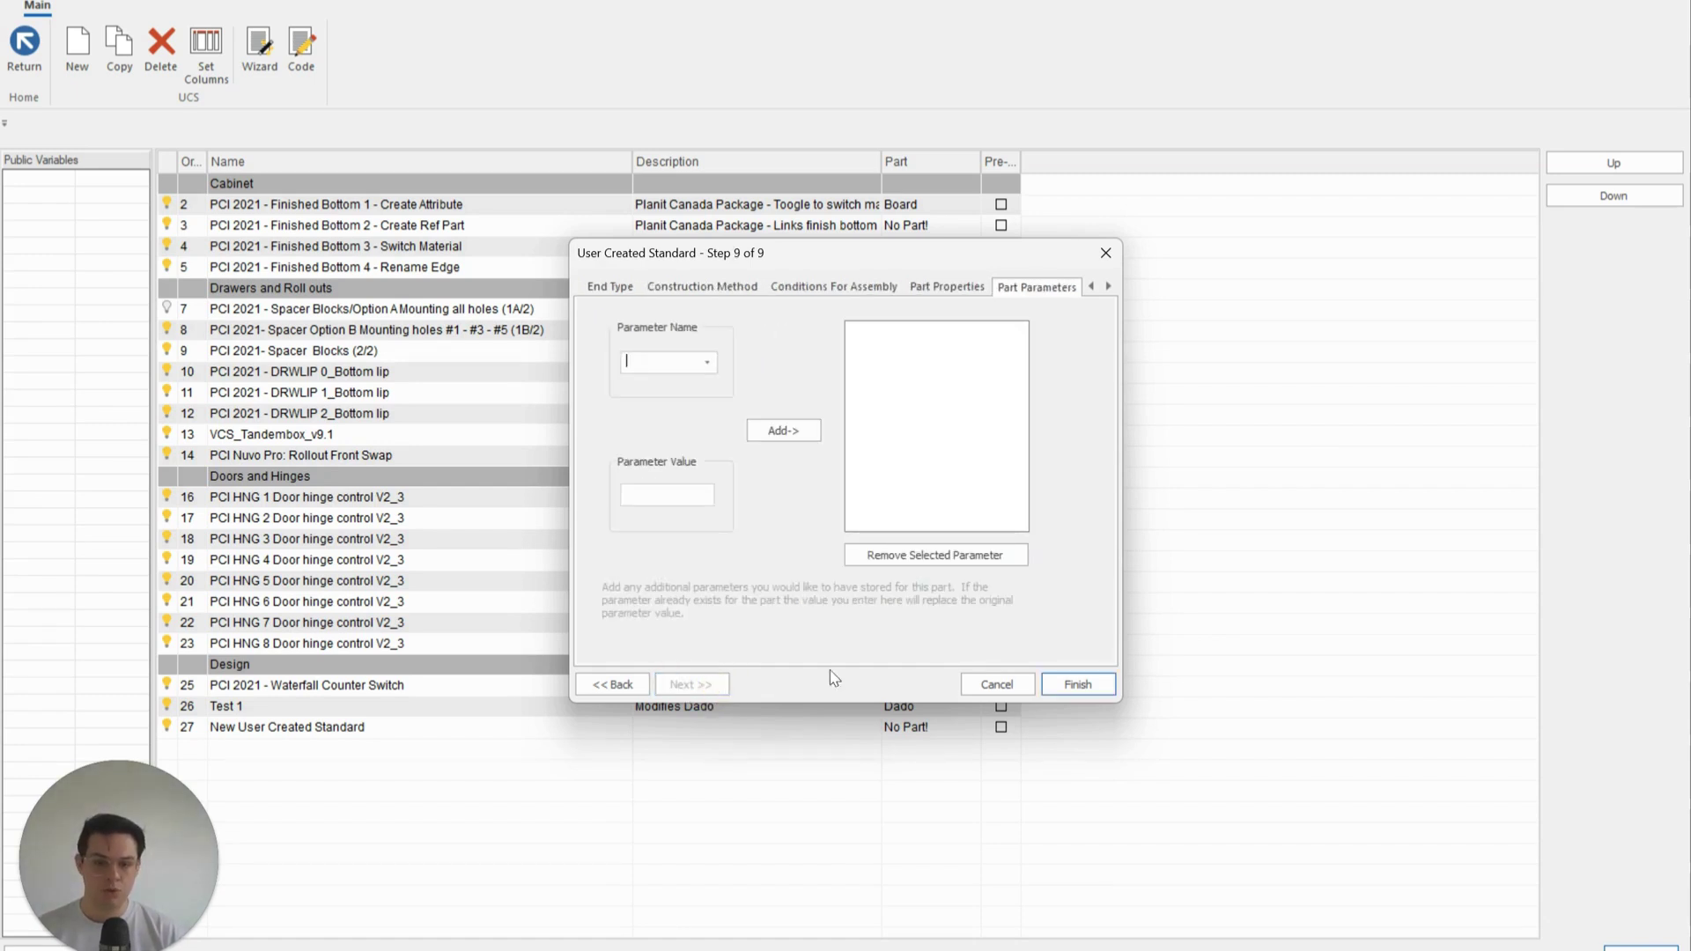
click(1105, 693)
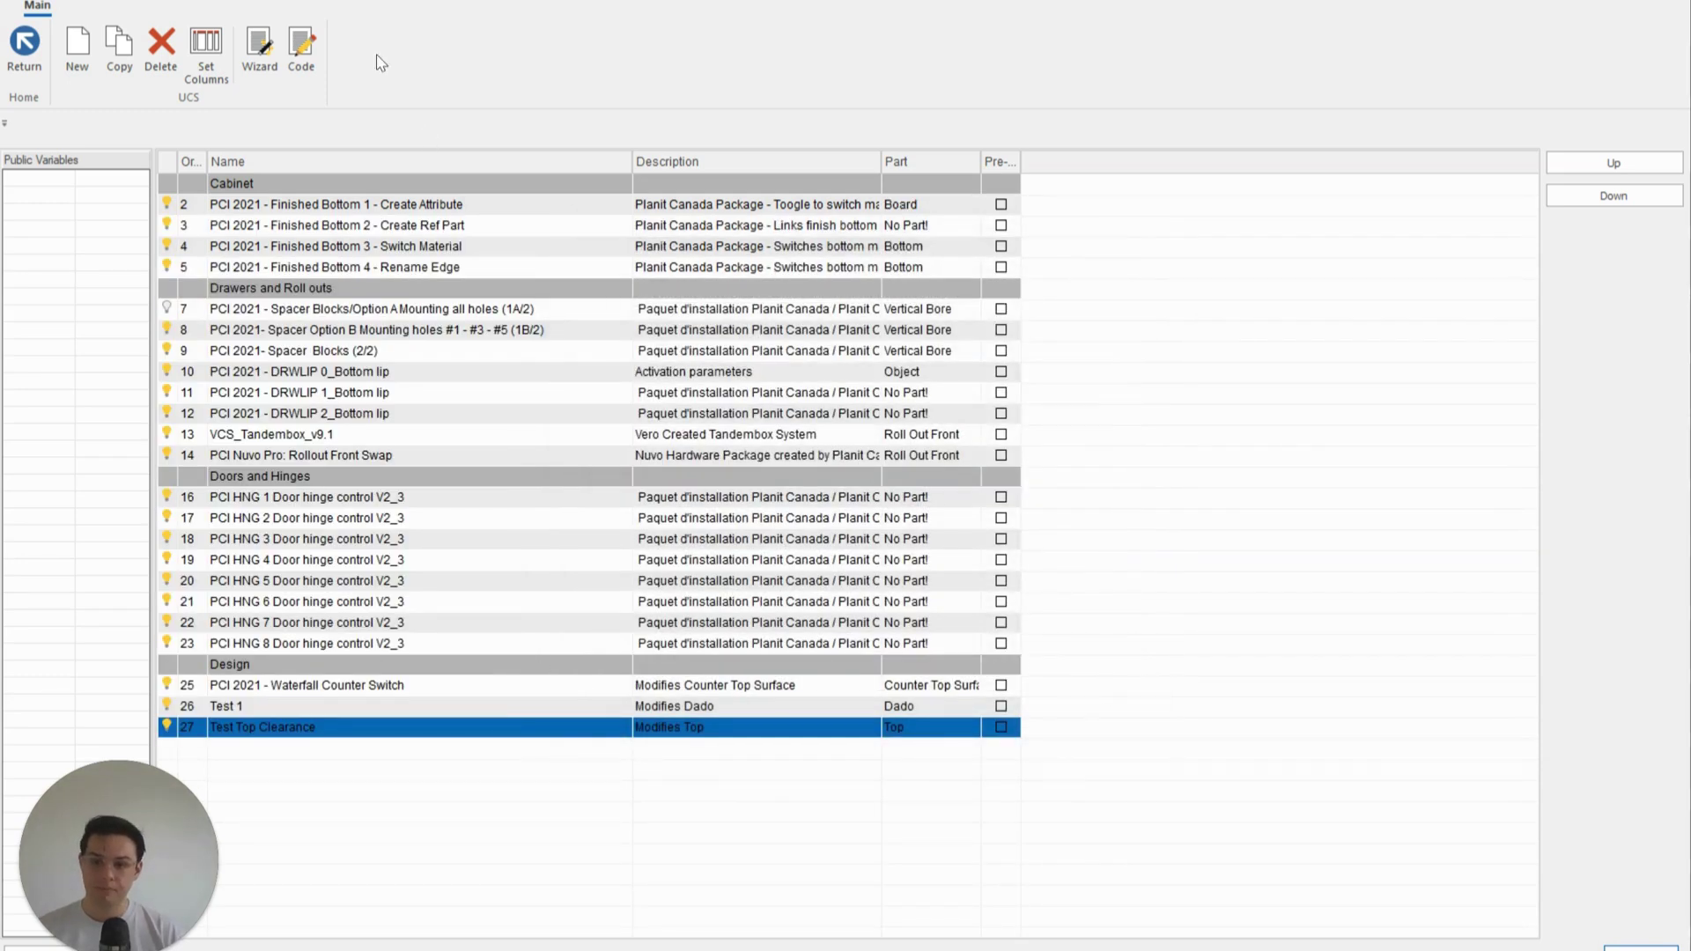
- Add the line _EDG4NPC = 3mm under the Blind Dado Test condition in the standard's code
click(303, 53)
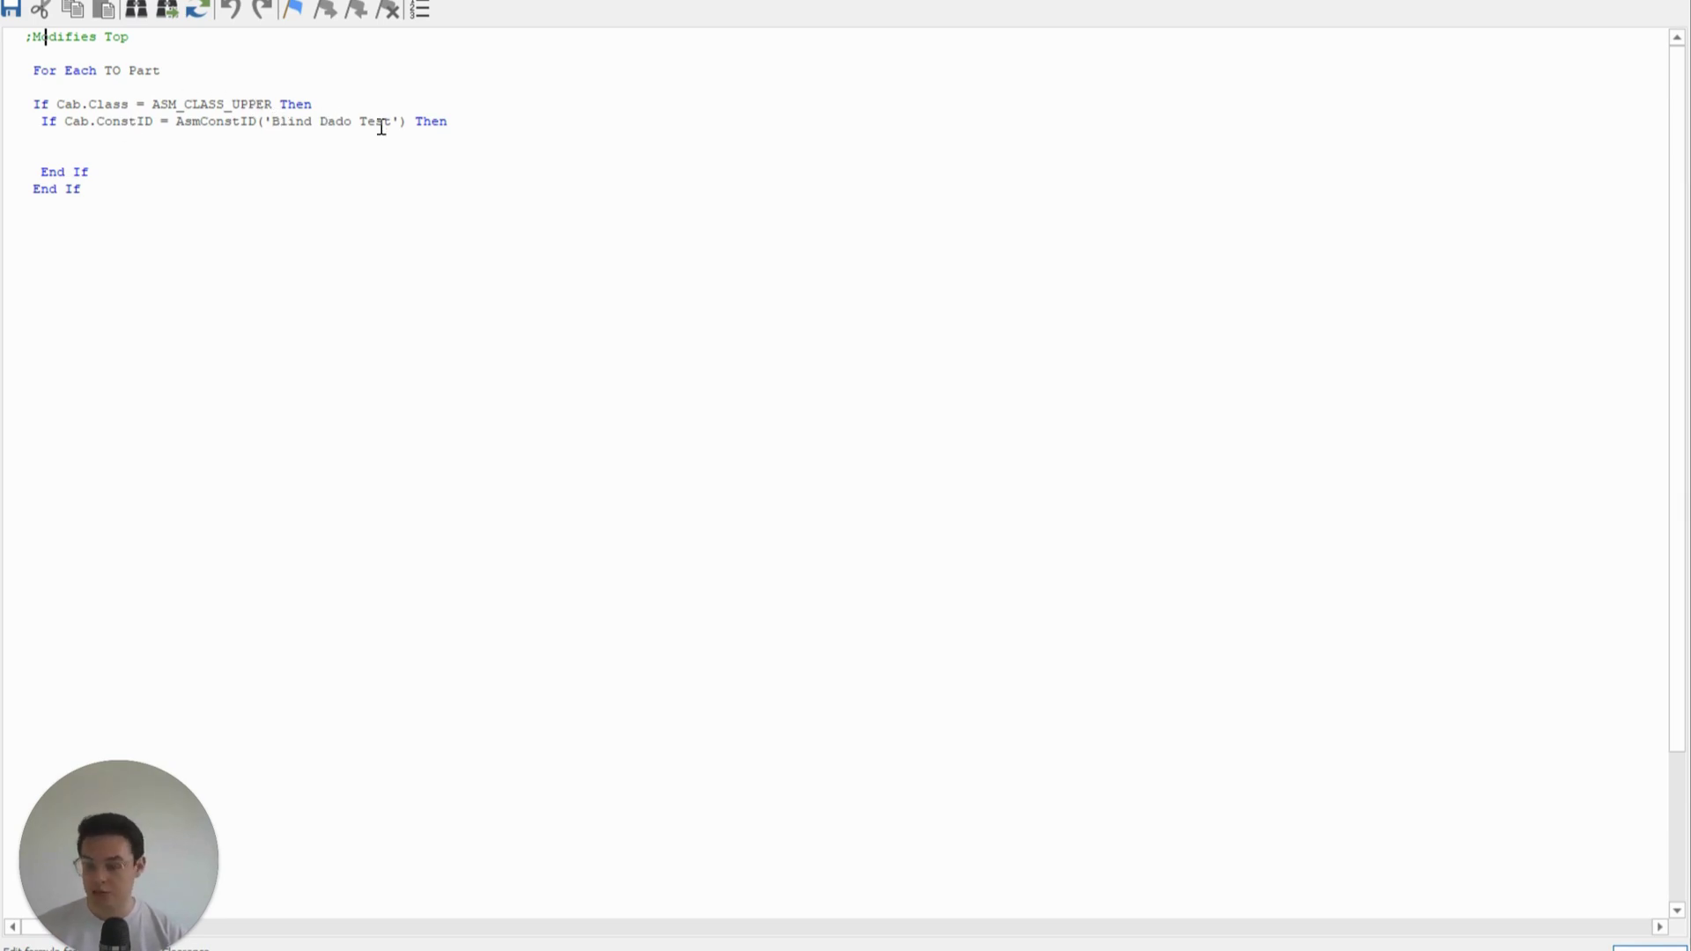
click(465, 121)
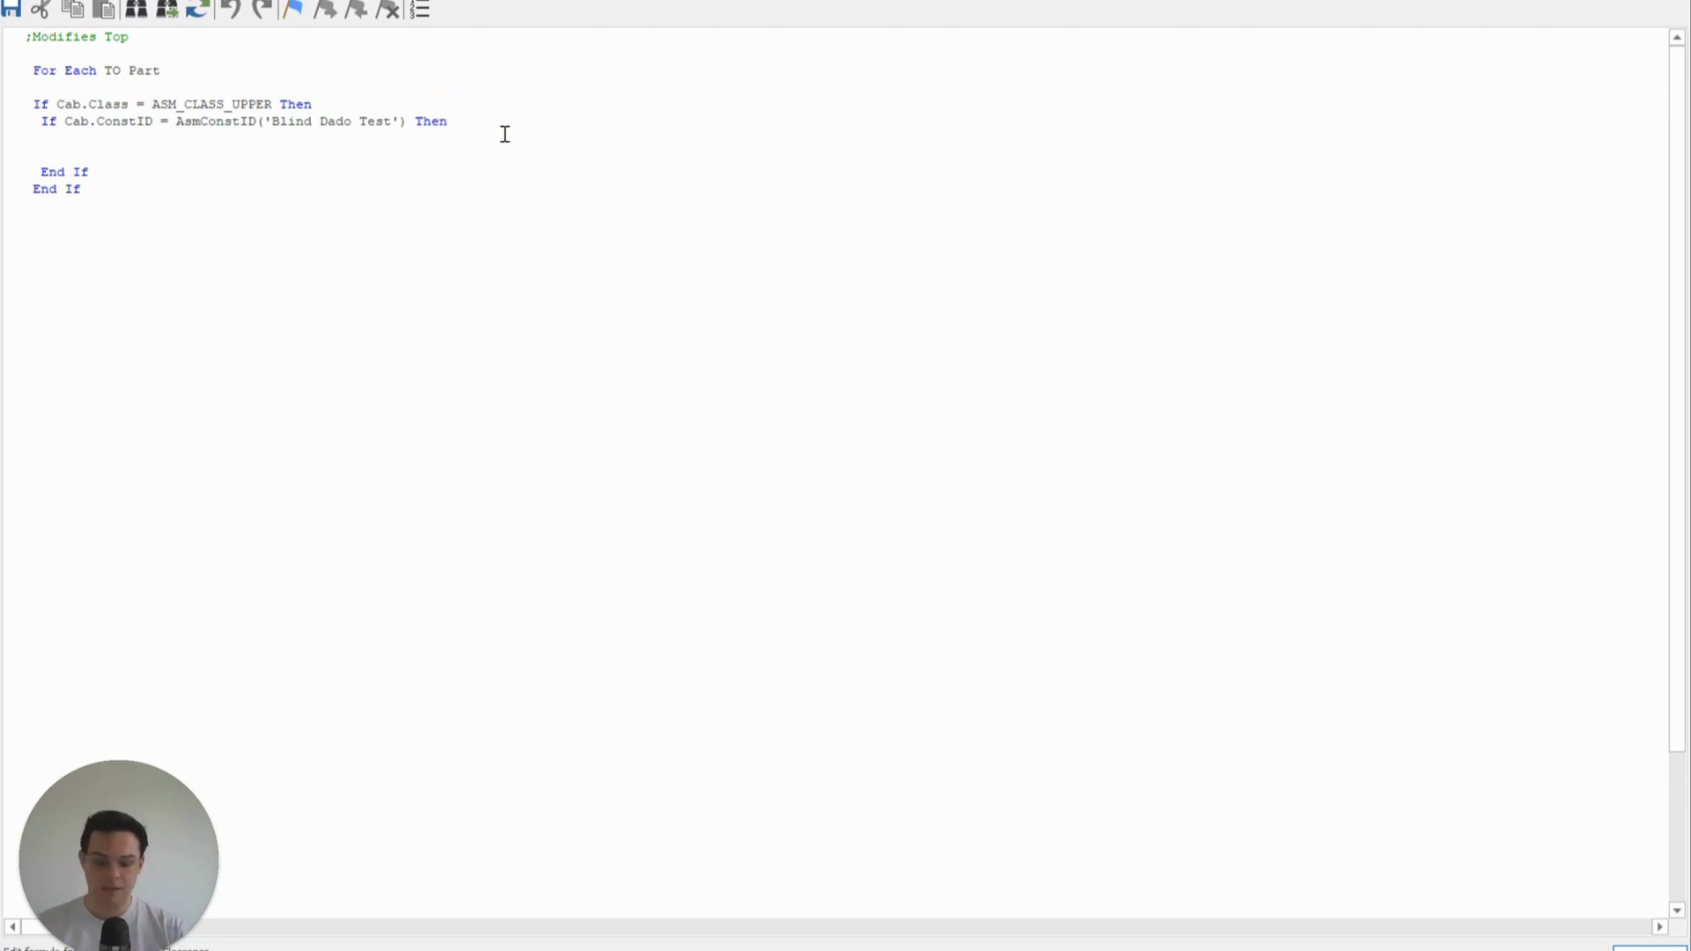
key(Return)
key(Return)
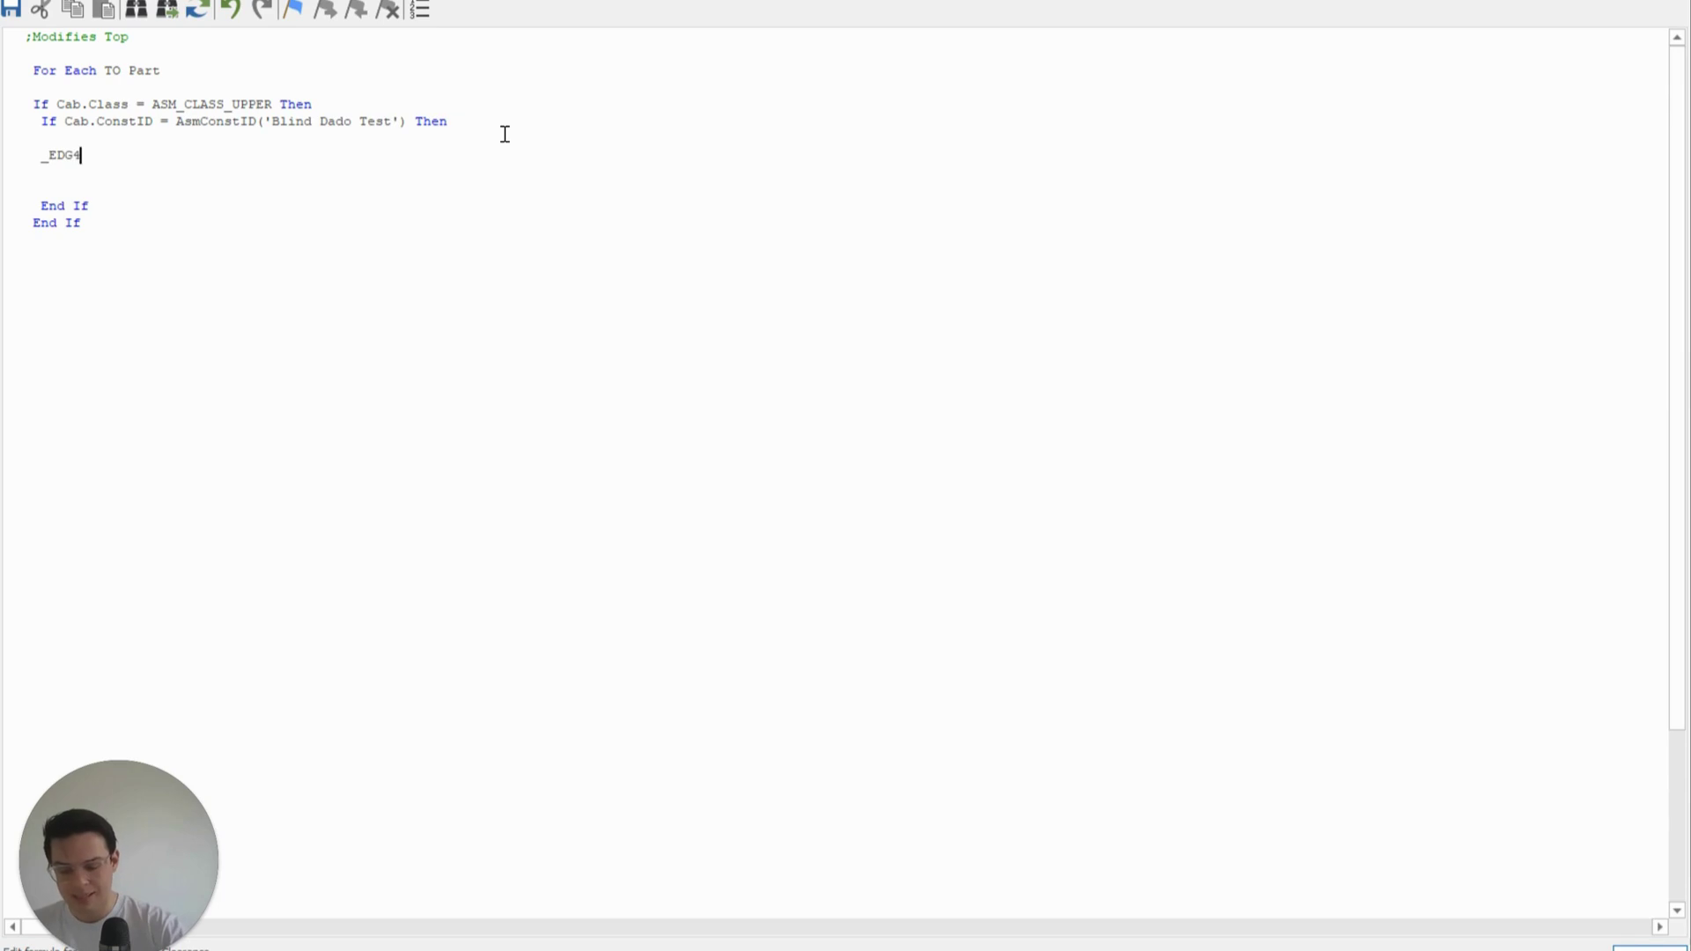
text(_EDG4NPI)
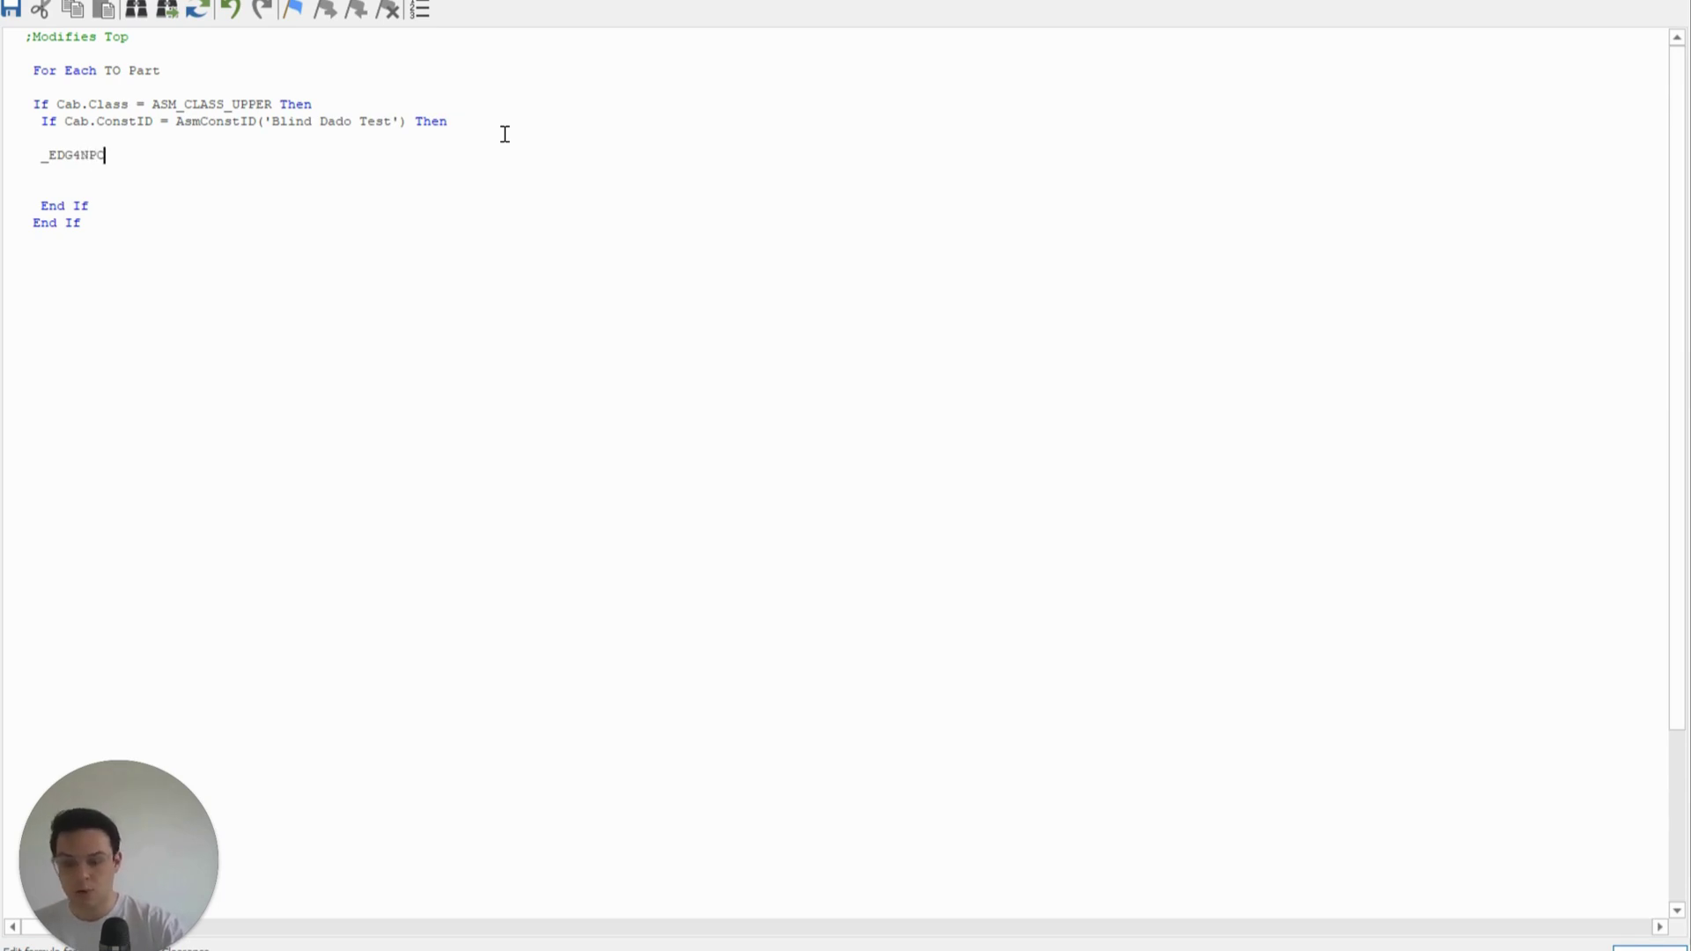
text( = 3)
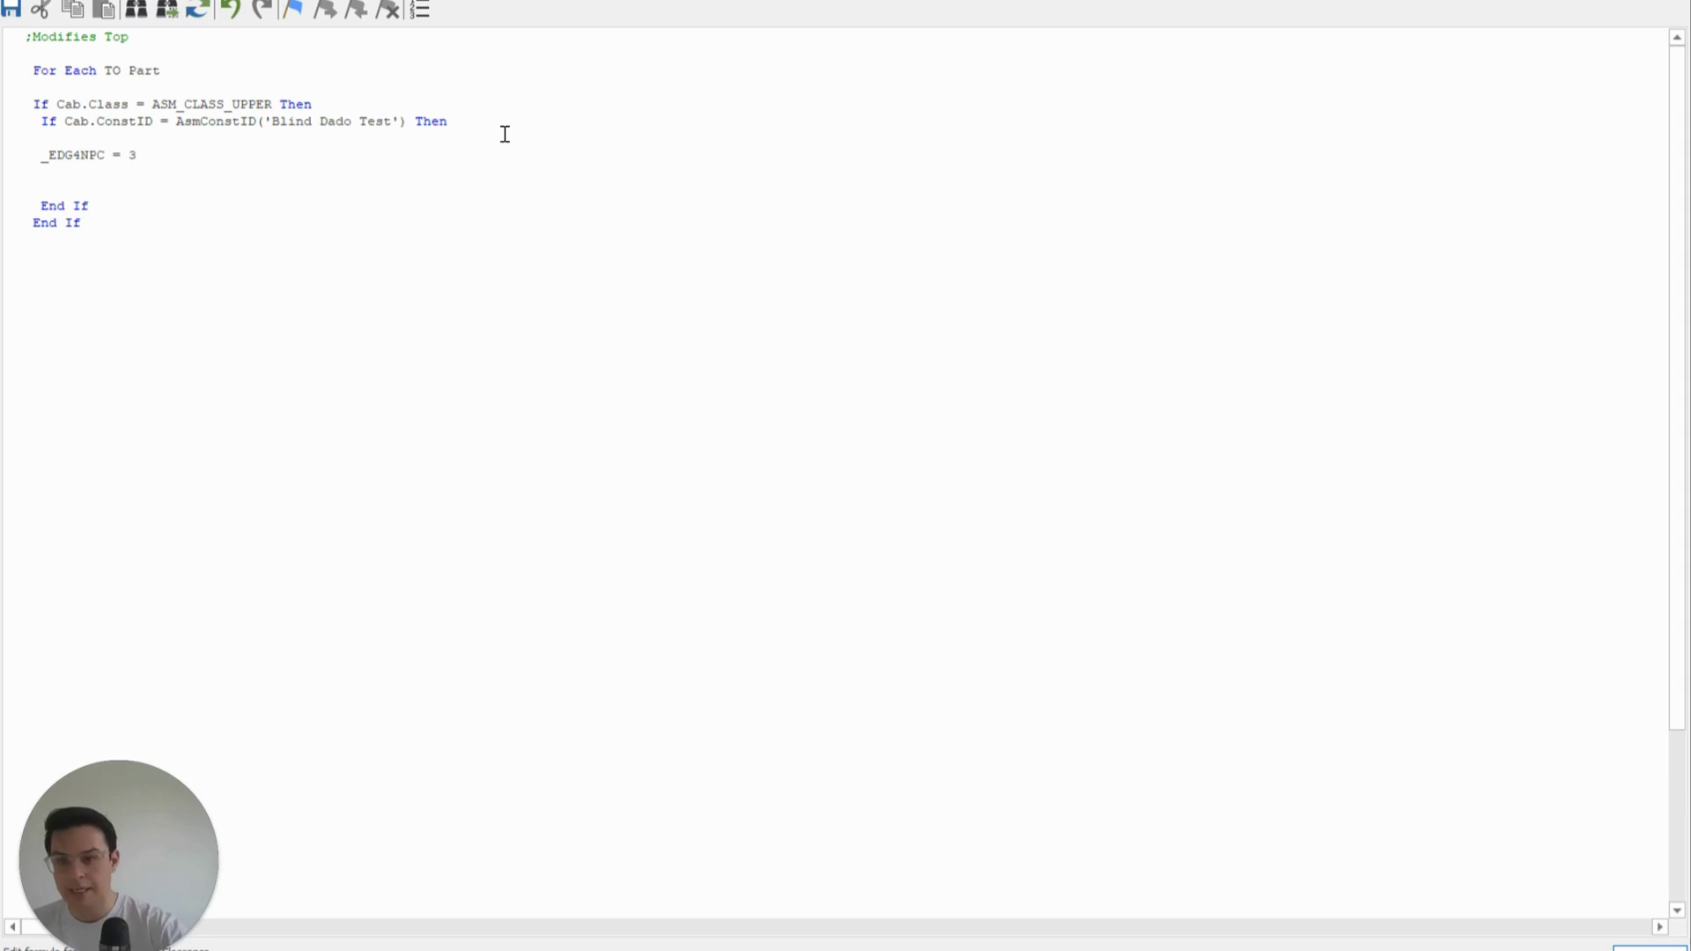
text(mm)
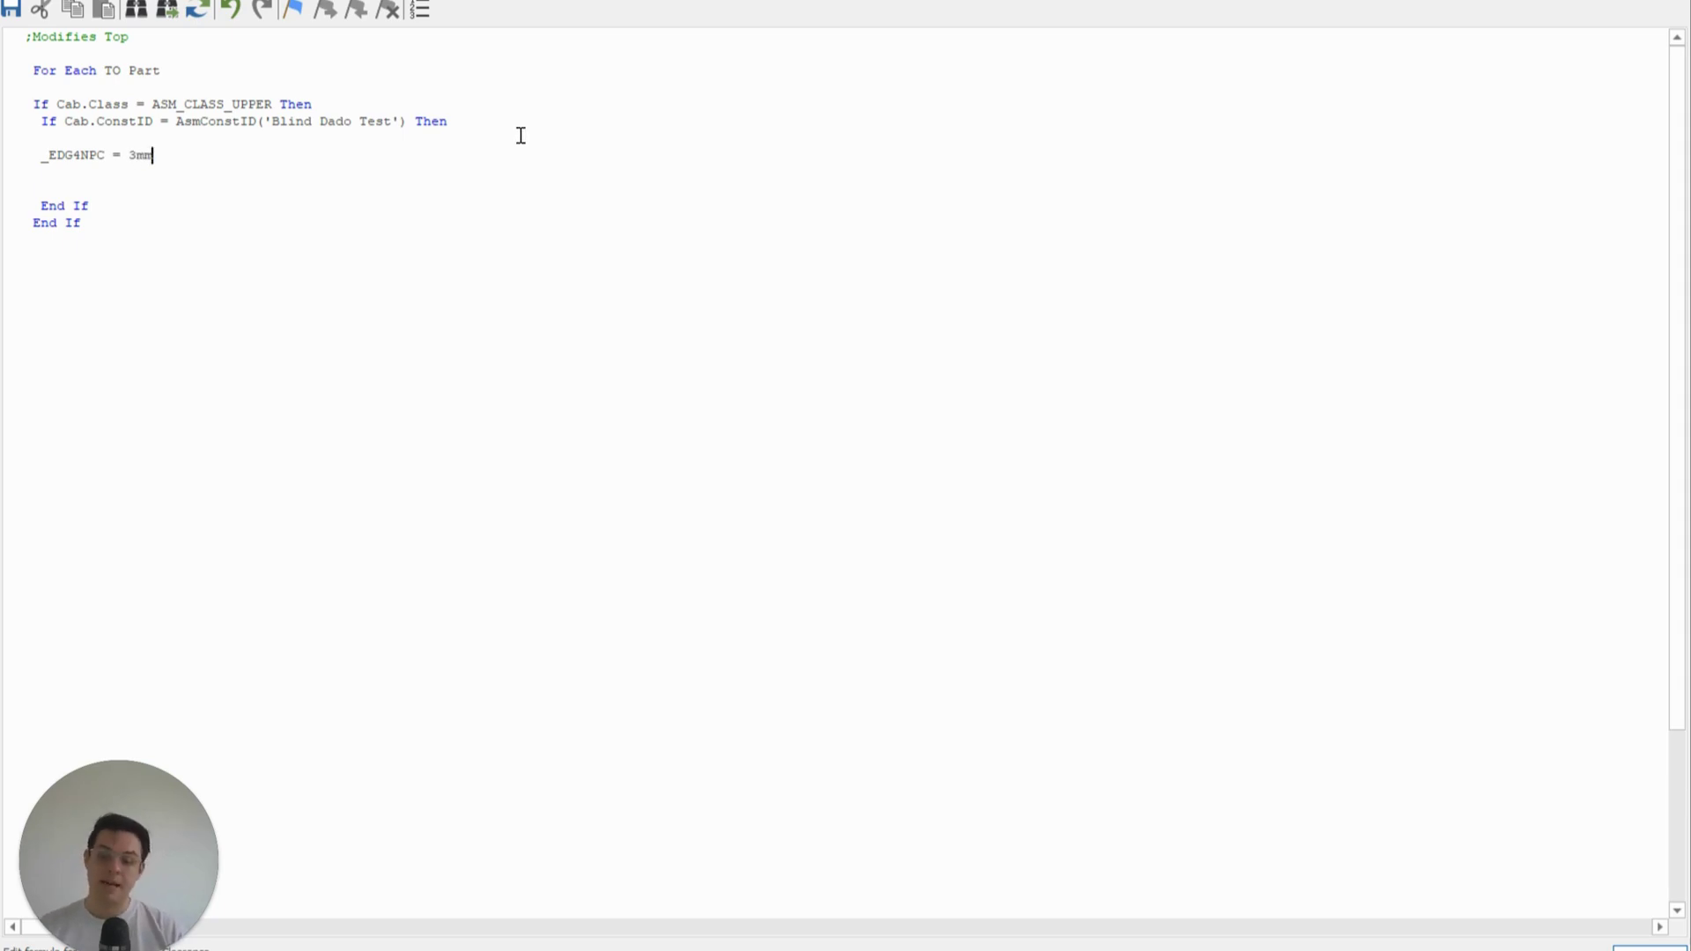
- Review the upper-cabinet conditions and the new _EDG4NPC line, then close the code editor
drag(447, 121, 28, 97)
click(193, 166)
click(177, 158)
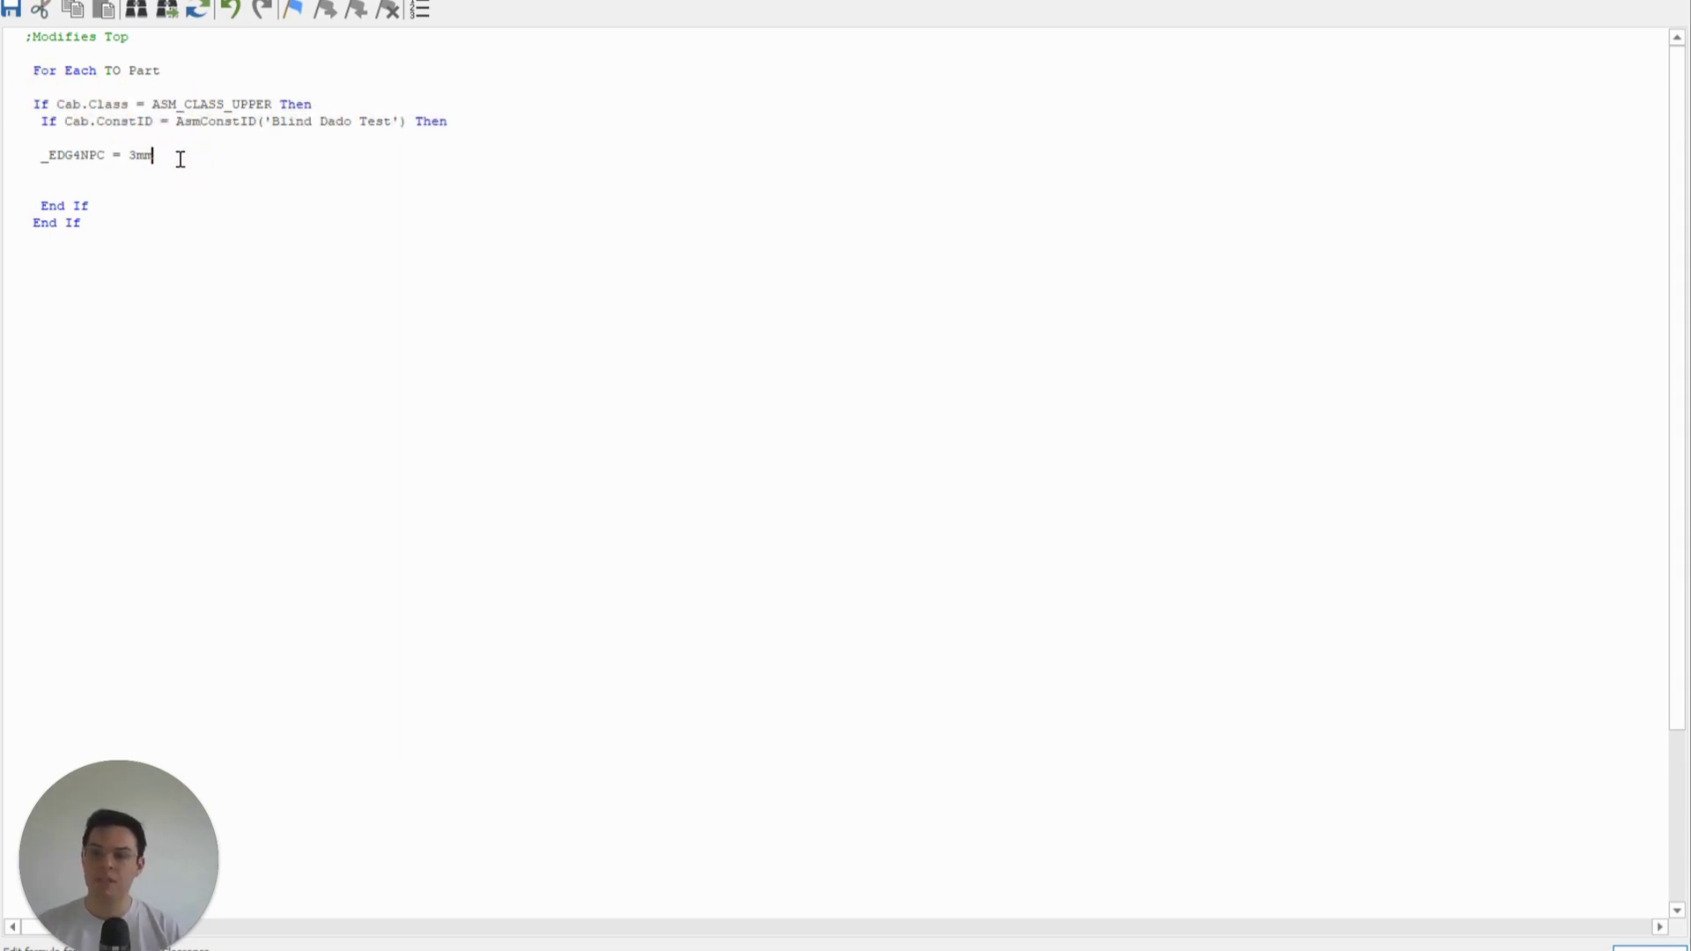
drag(177, 158, 36, 163)
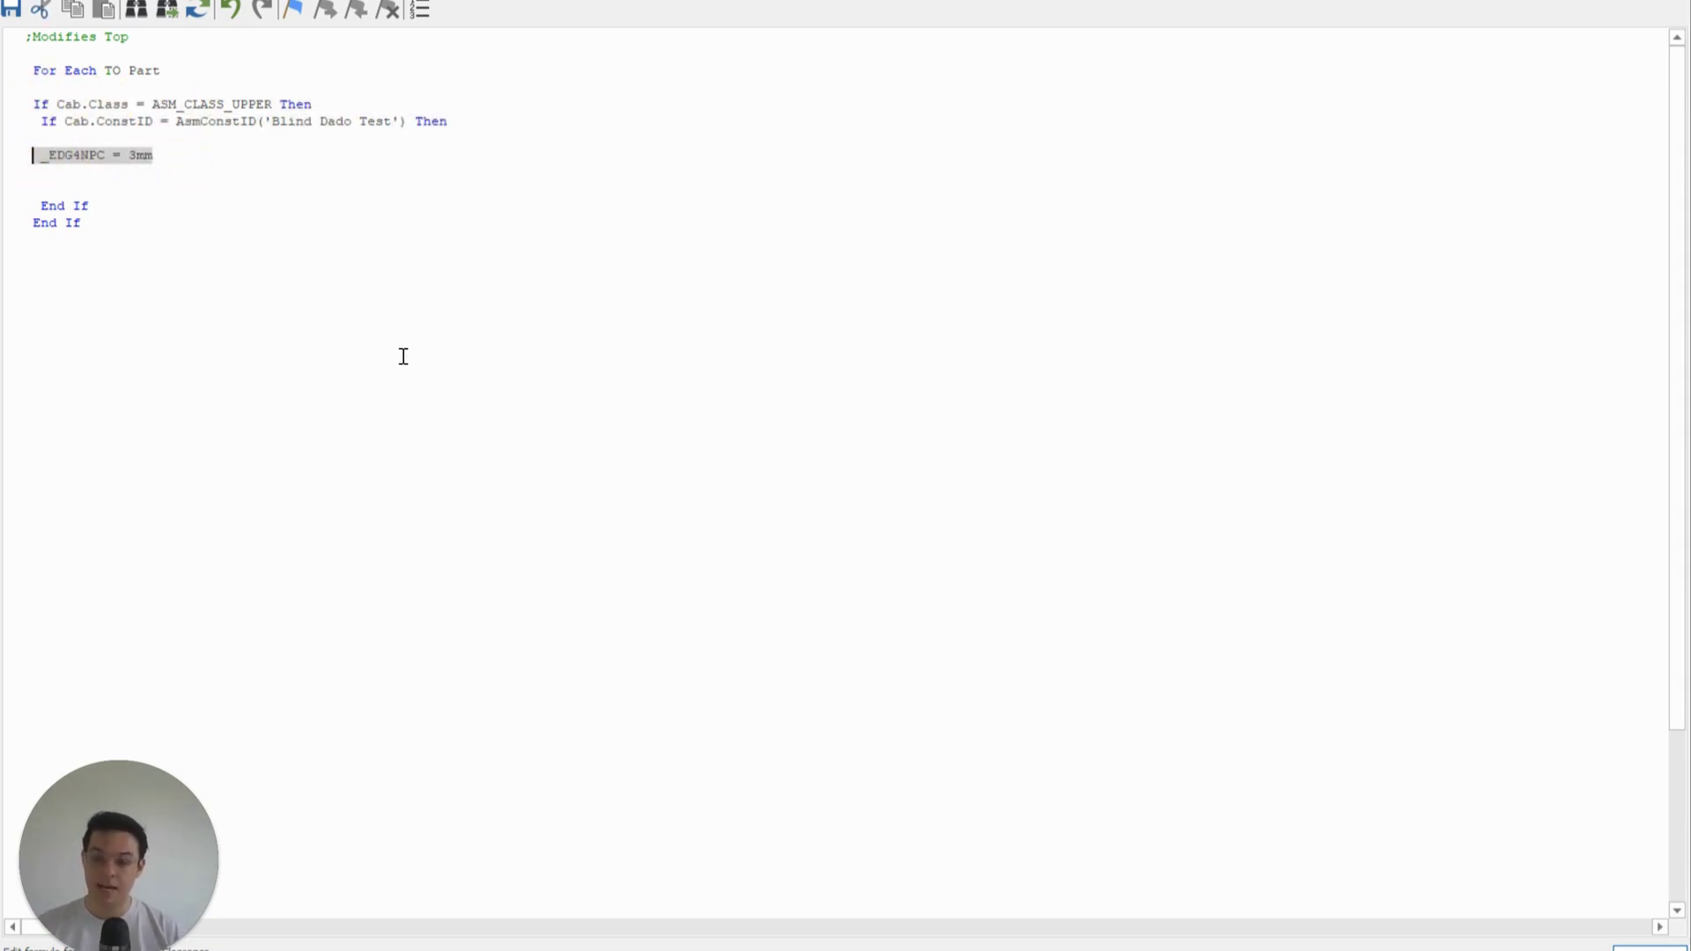
click(1659, 3)
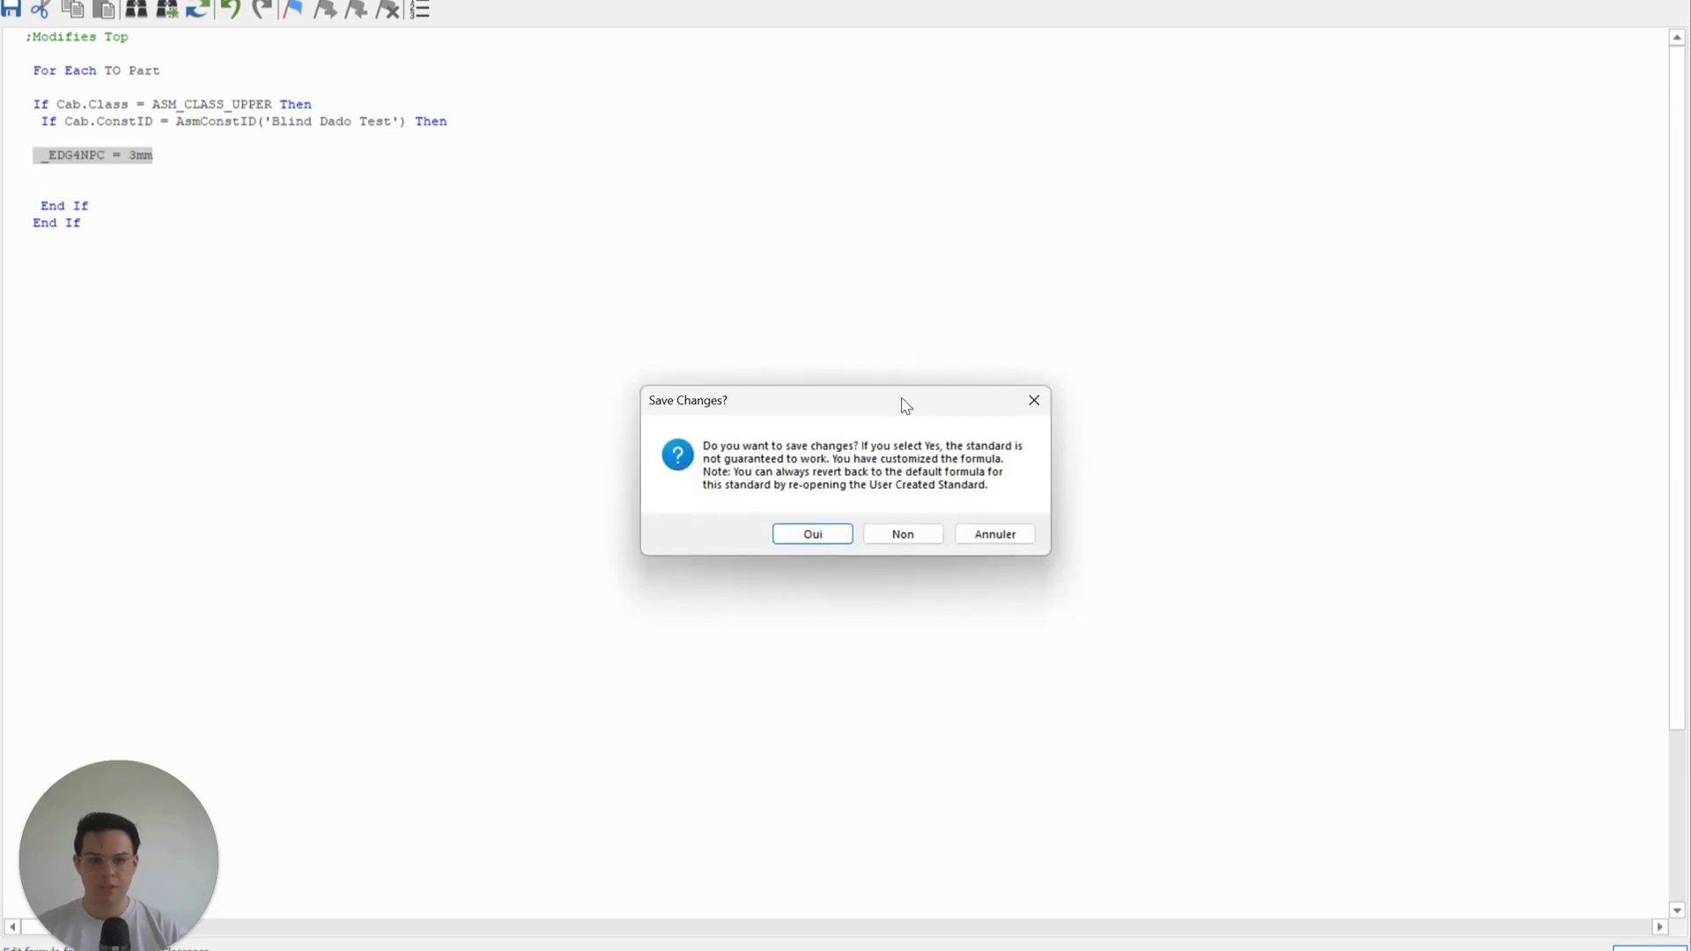
- Save the standard changes, return to the elevation and open Upper Door cabinet #1 for part editing
click(829, 538)
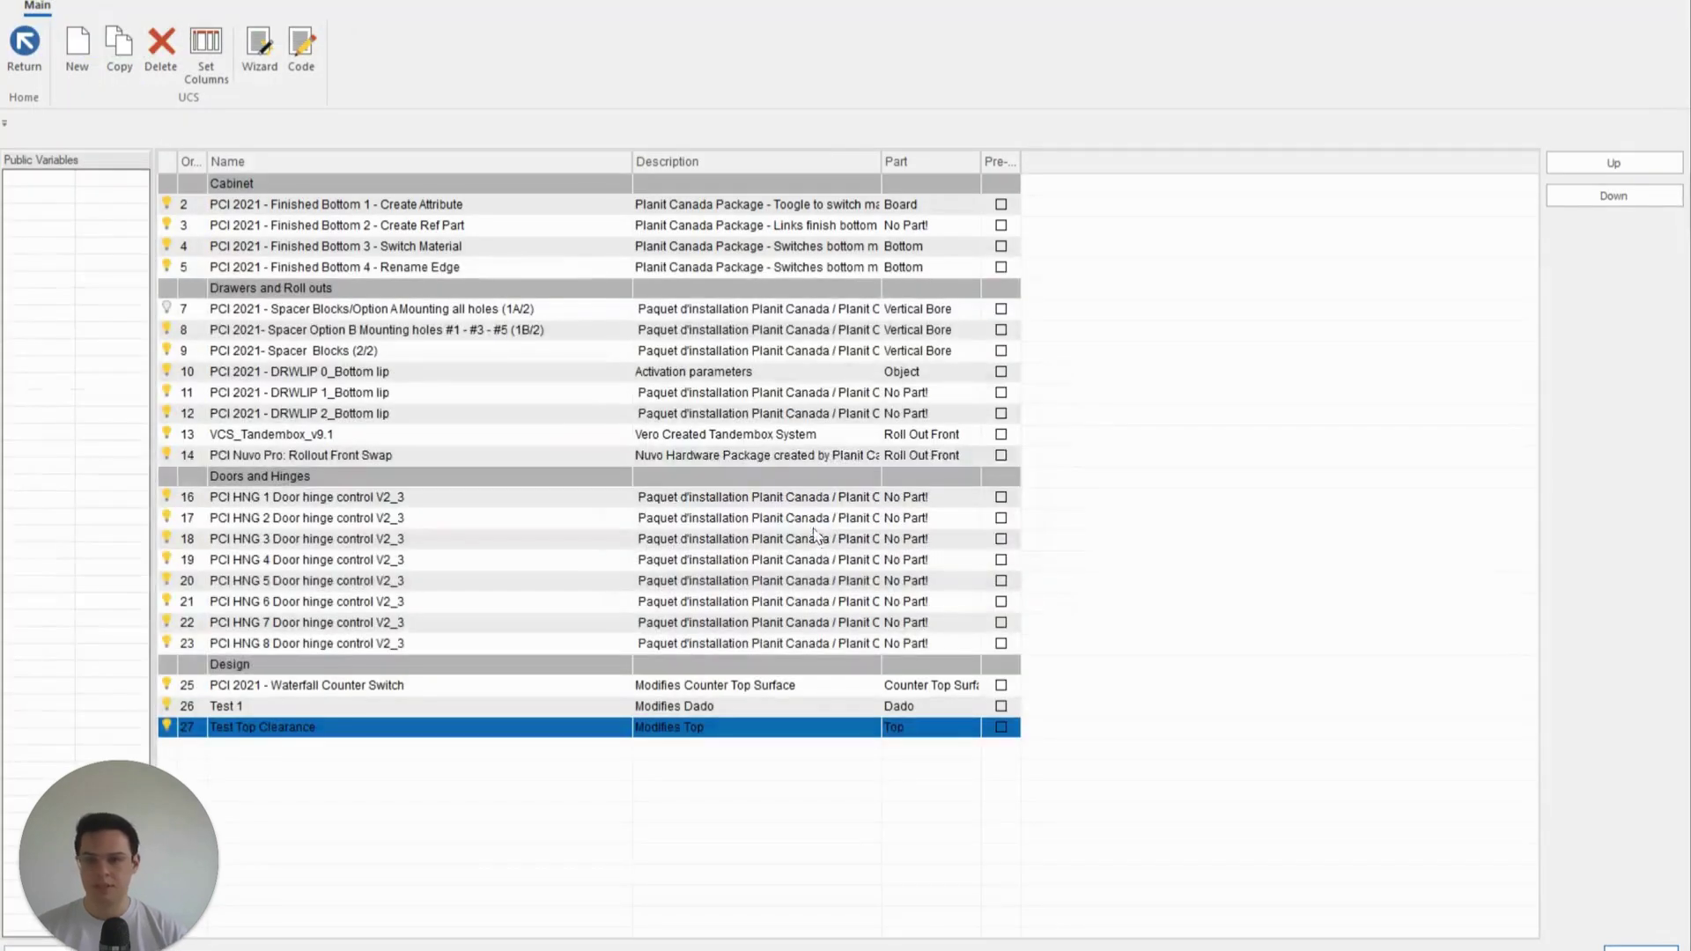
click(14, 70)
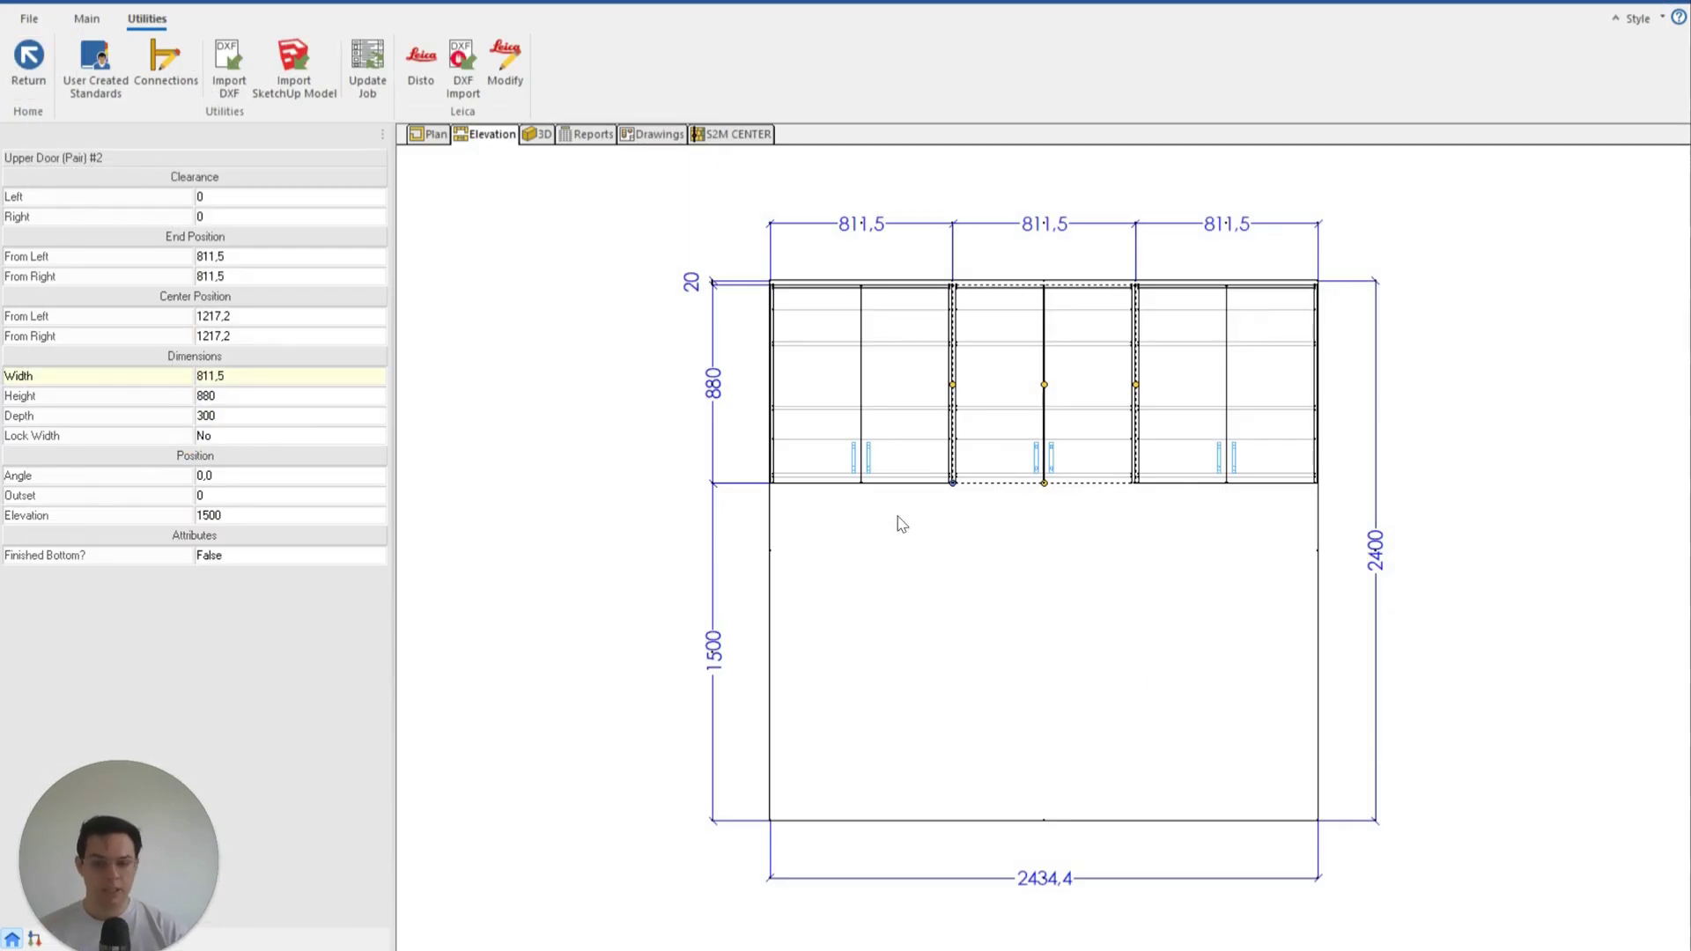
click(871, 429)
click(1233, 422)
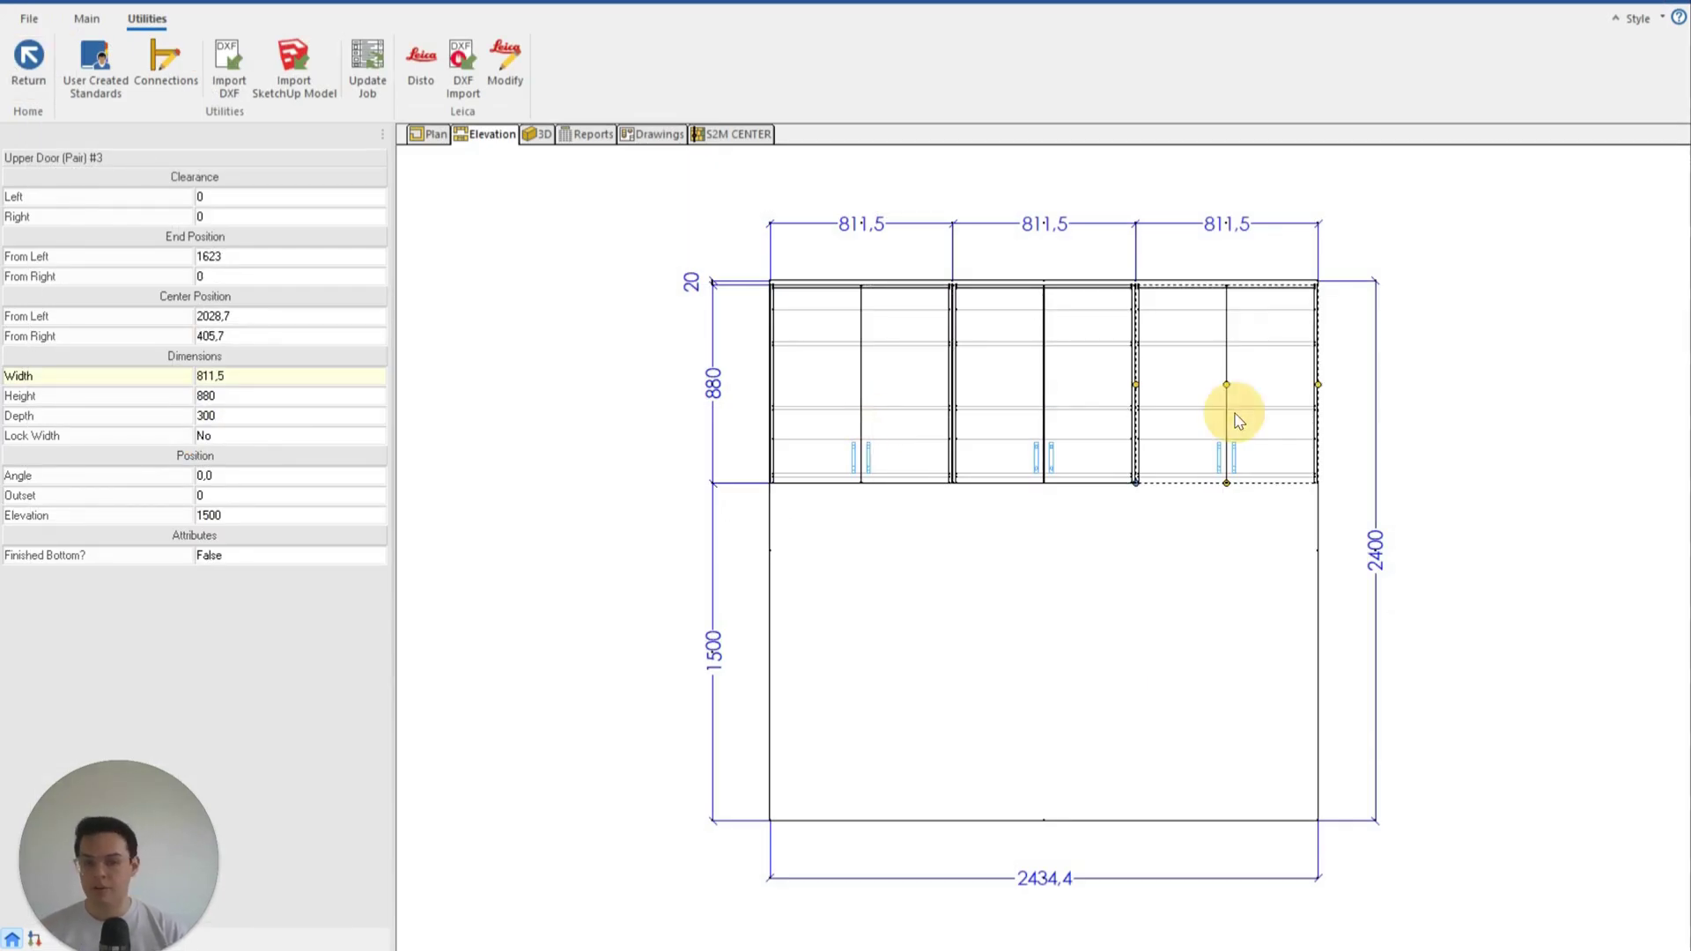
double_click(910, 429)
- Check the TO - Top part's parameters and locate the _EDG4NPC parameter
click(951, 541)
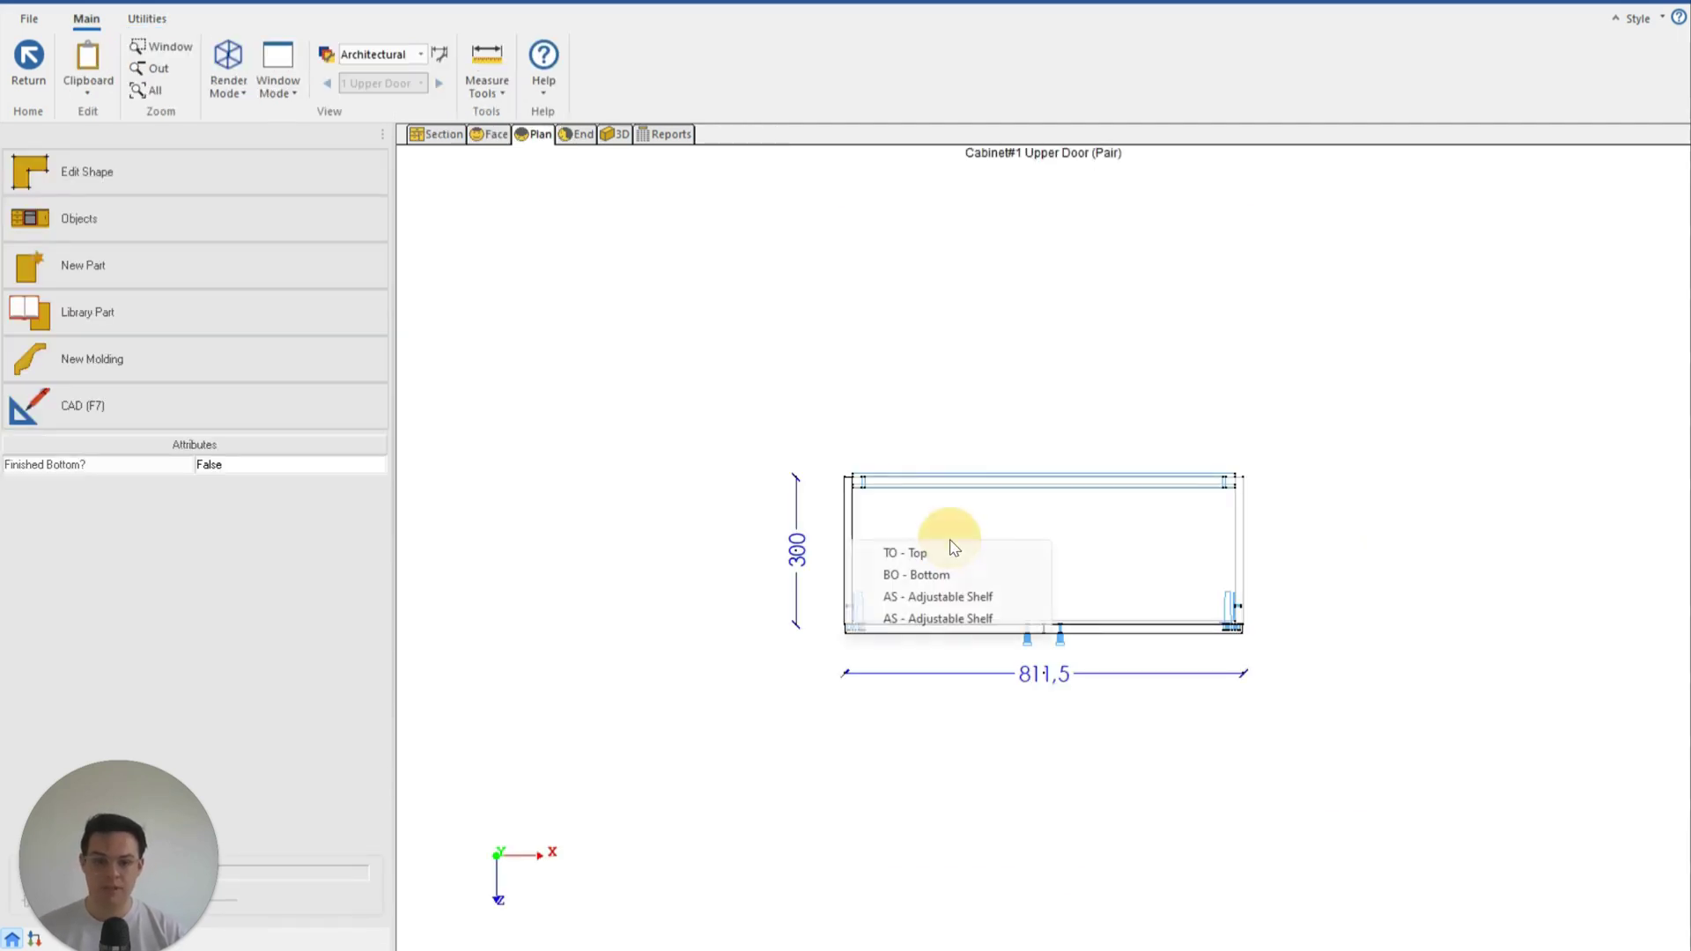
click(945, 554)
right_click(942, 558)
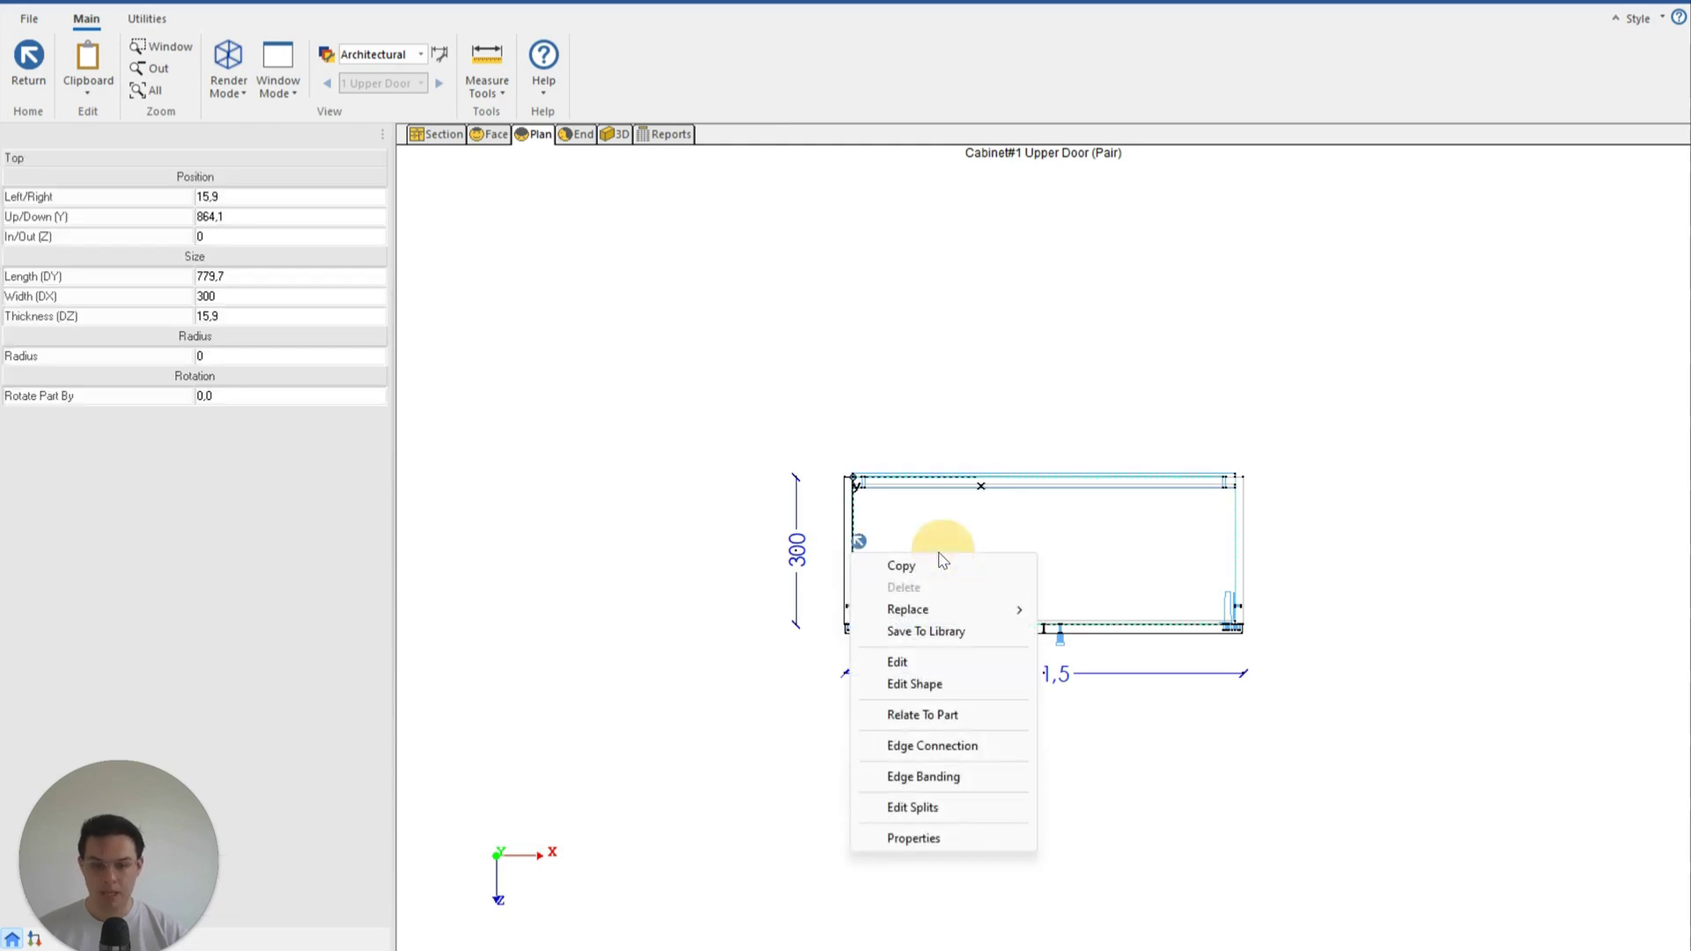
click(944, 839)
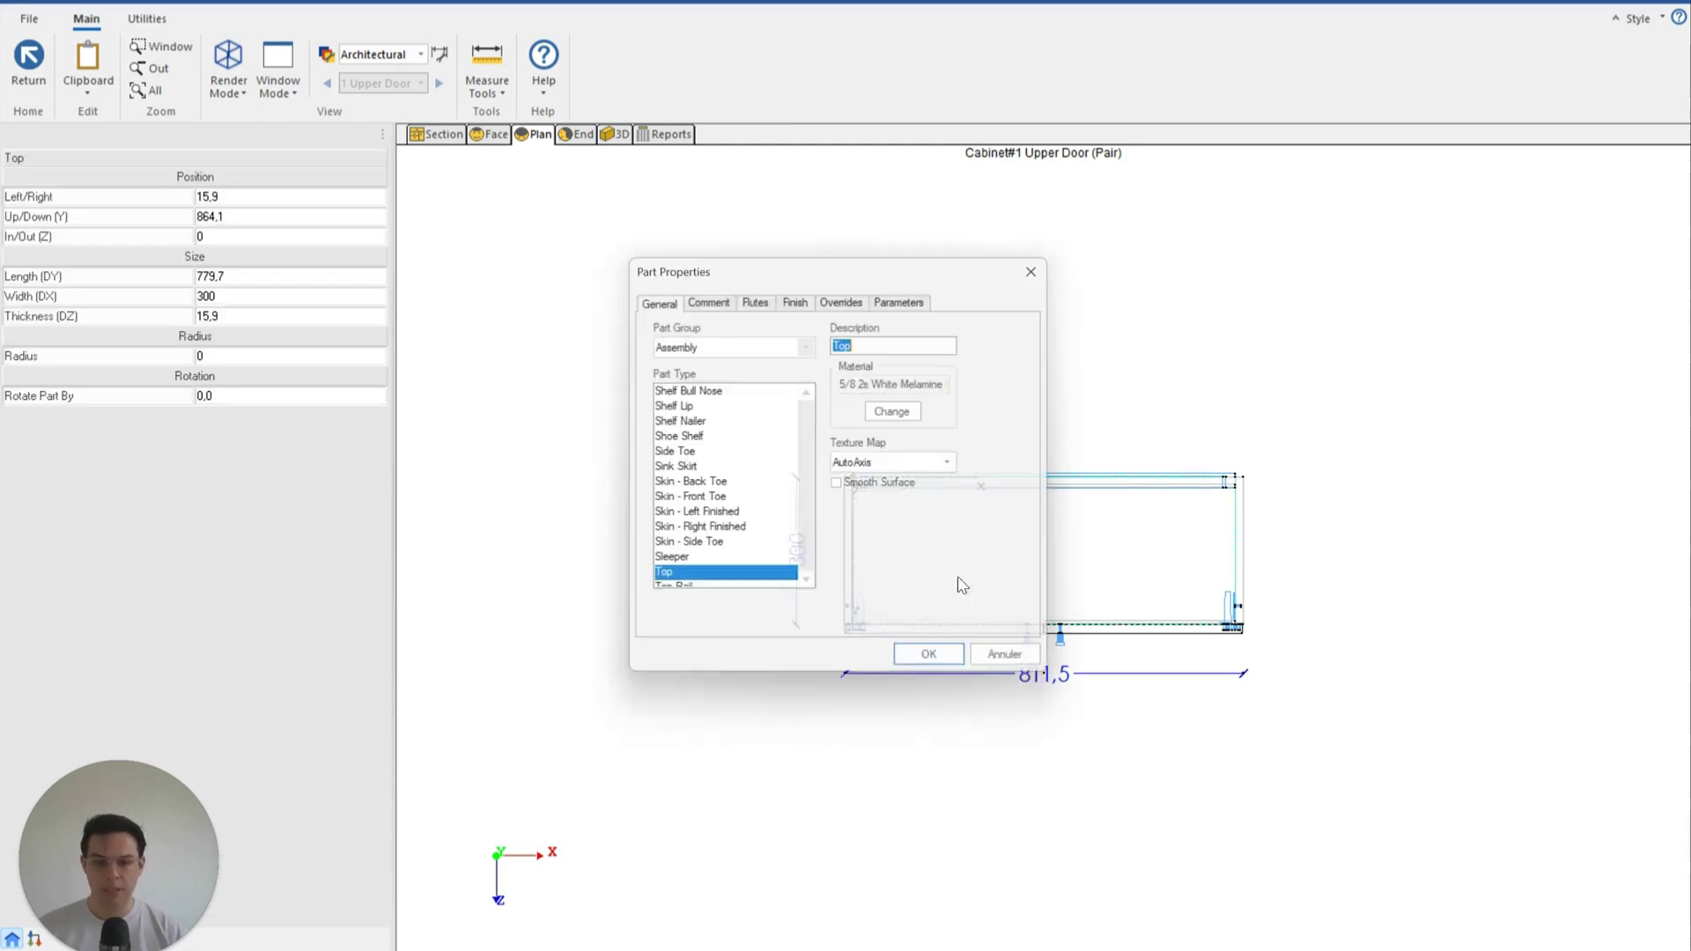
click(910, 300)
click(710, 354)
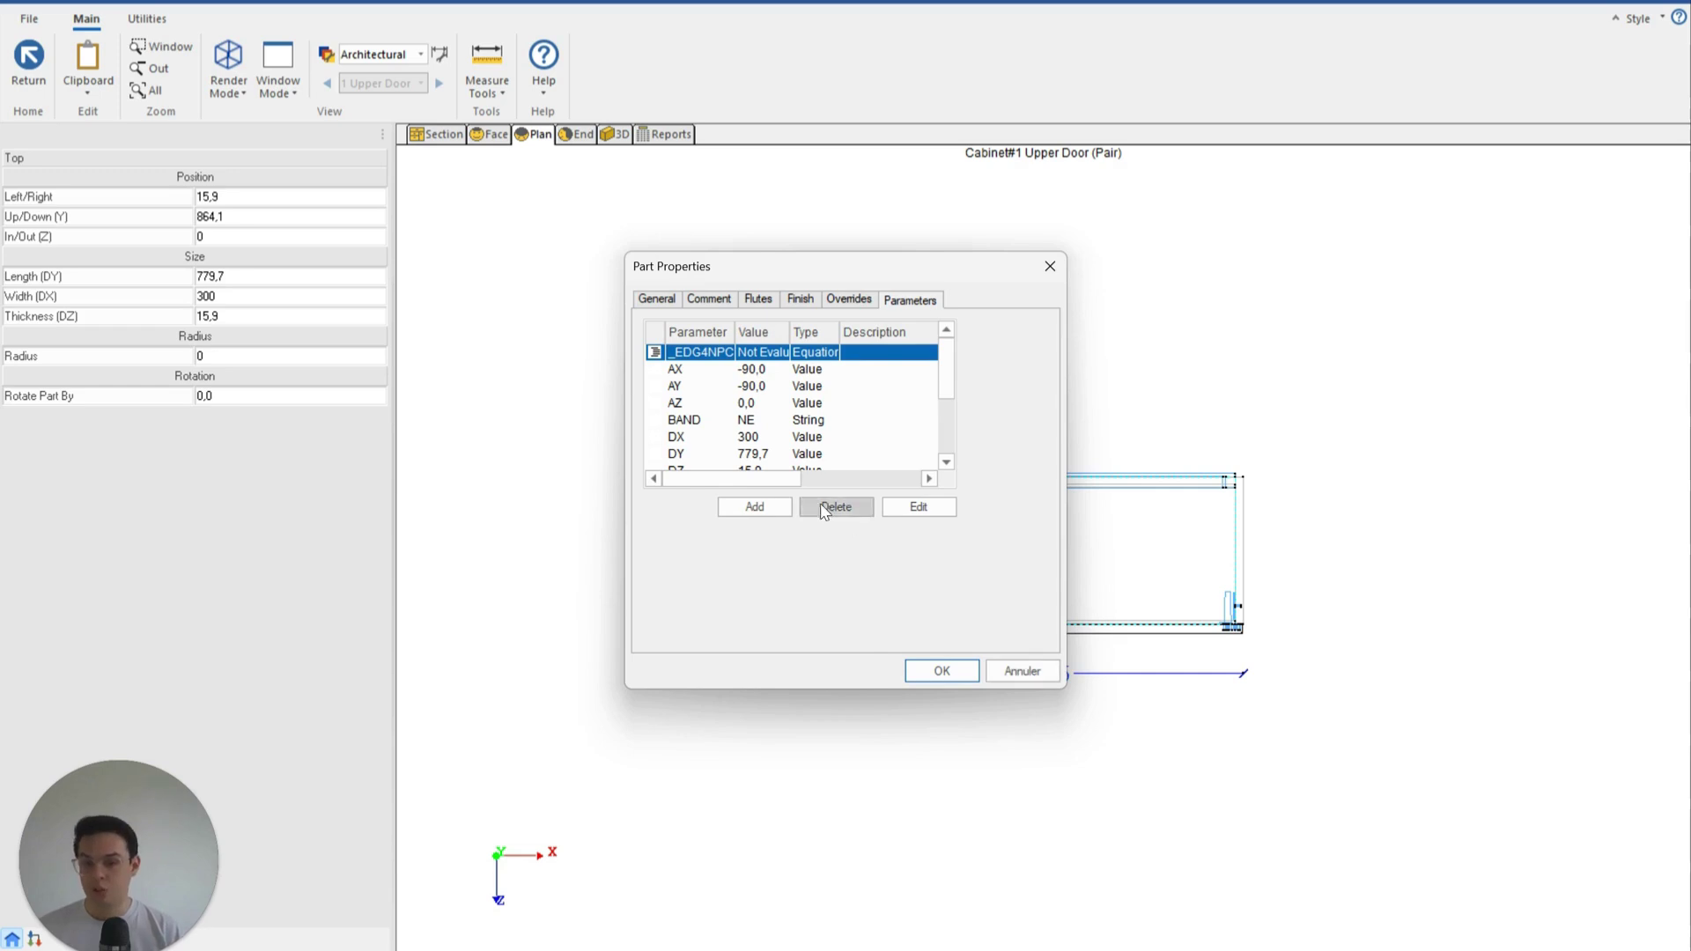
- Cancel a new '_E' parameter entry, close the Top part properties and step out
click(772, 516)
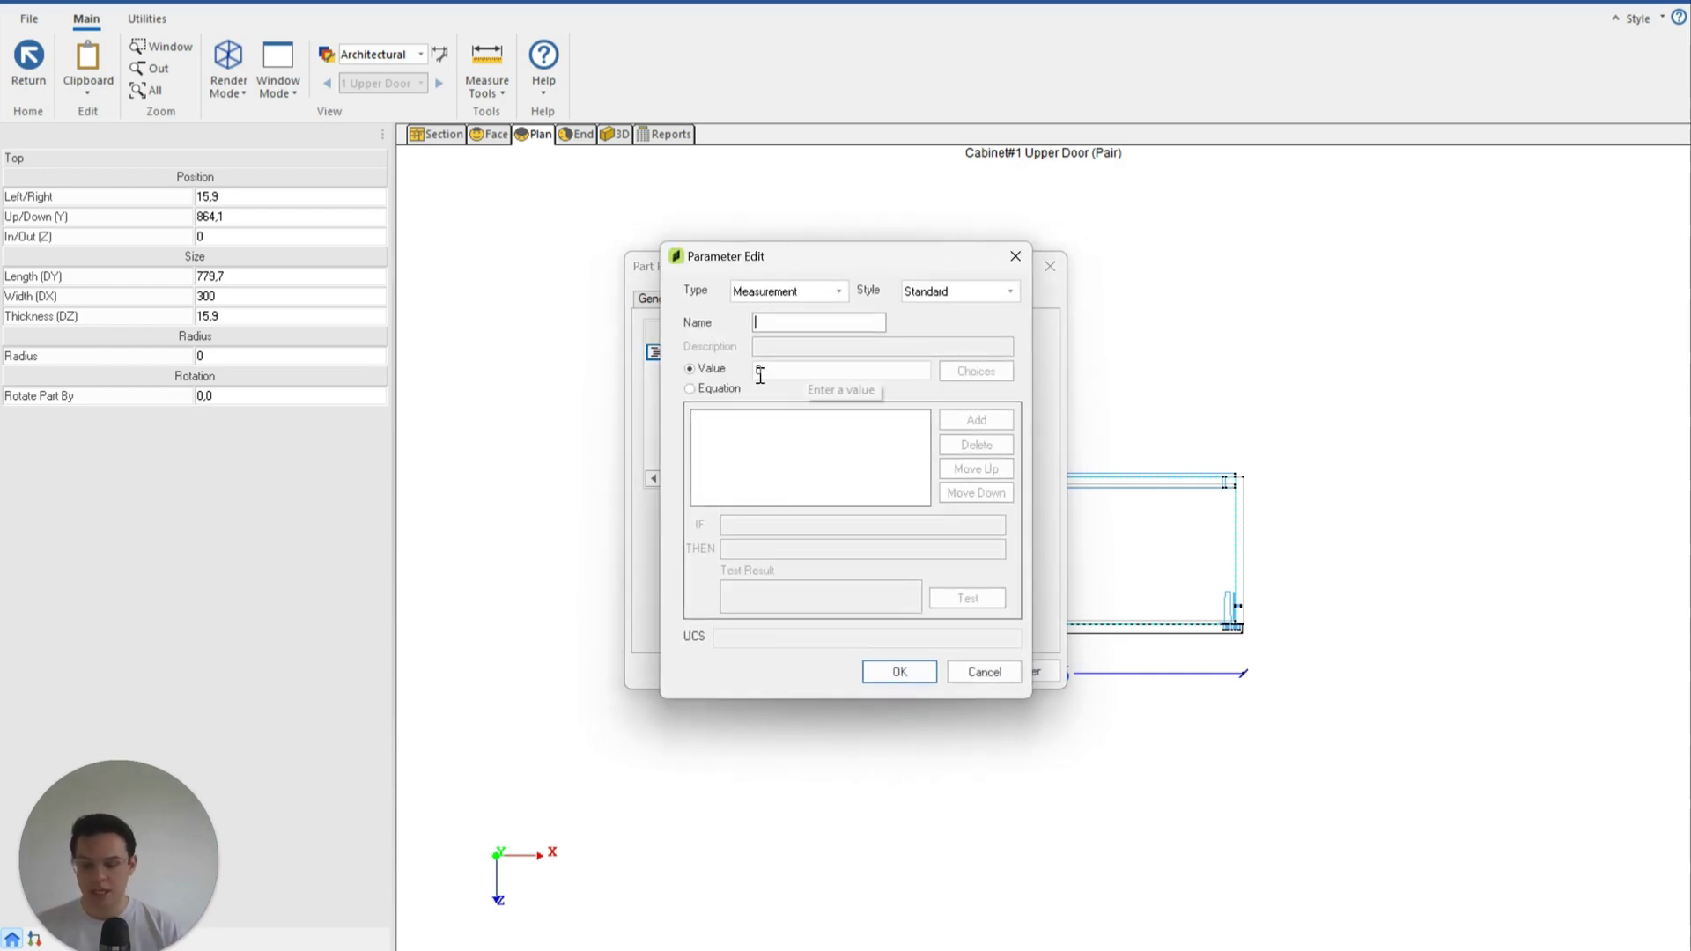
text(_EDG)
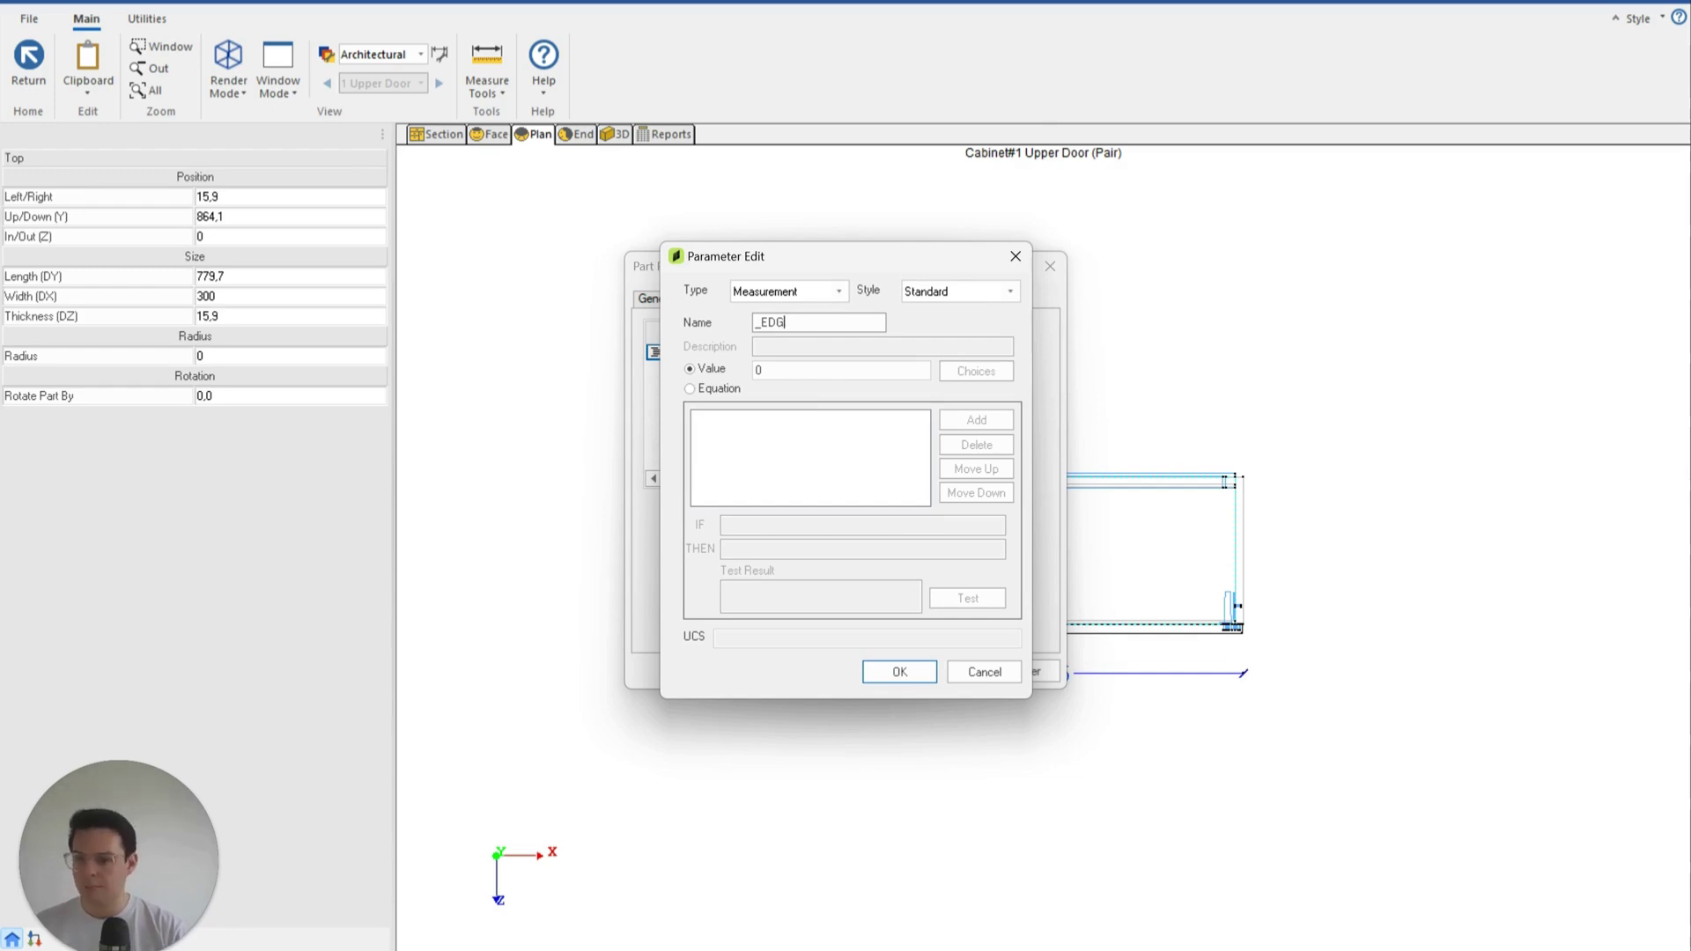
click(1016, 256)
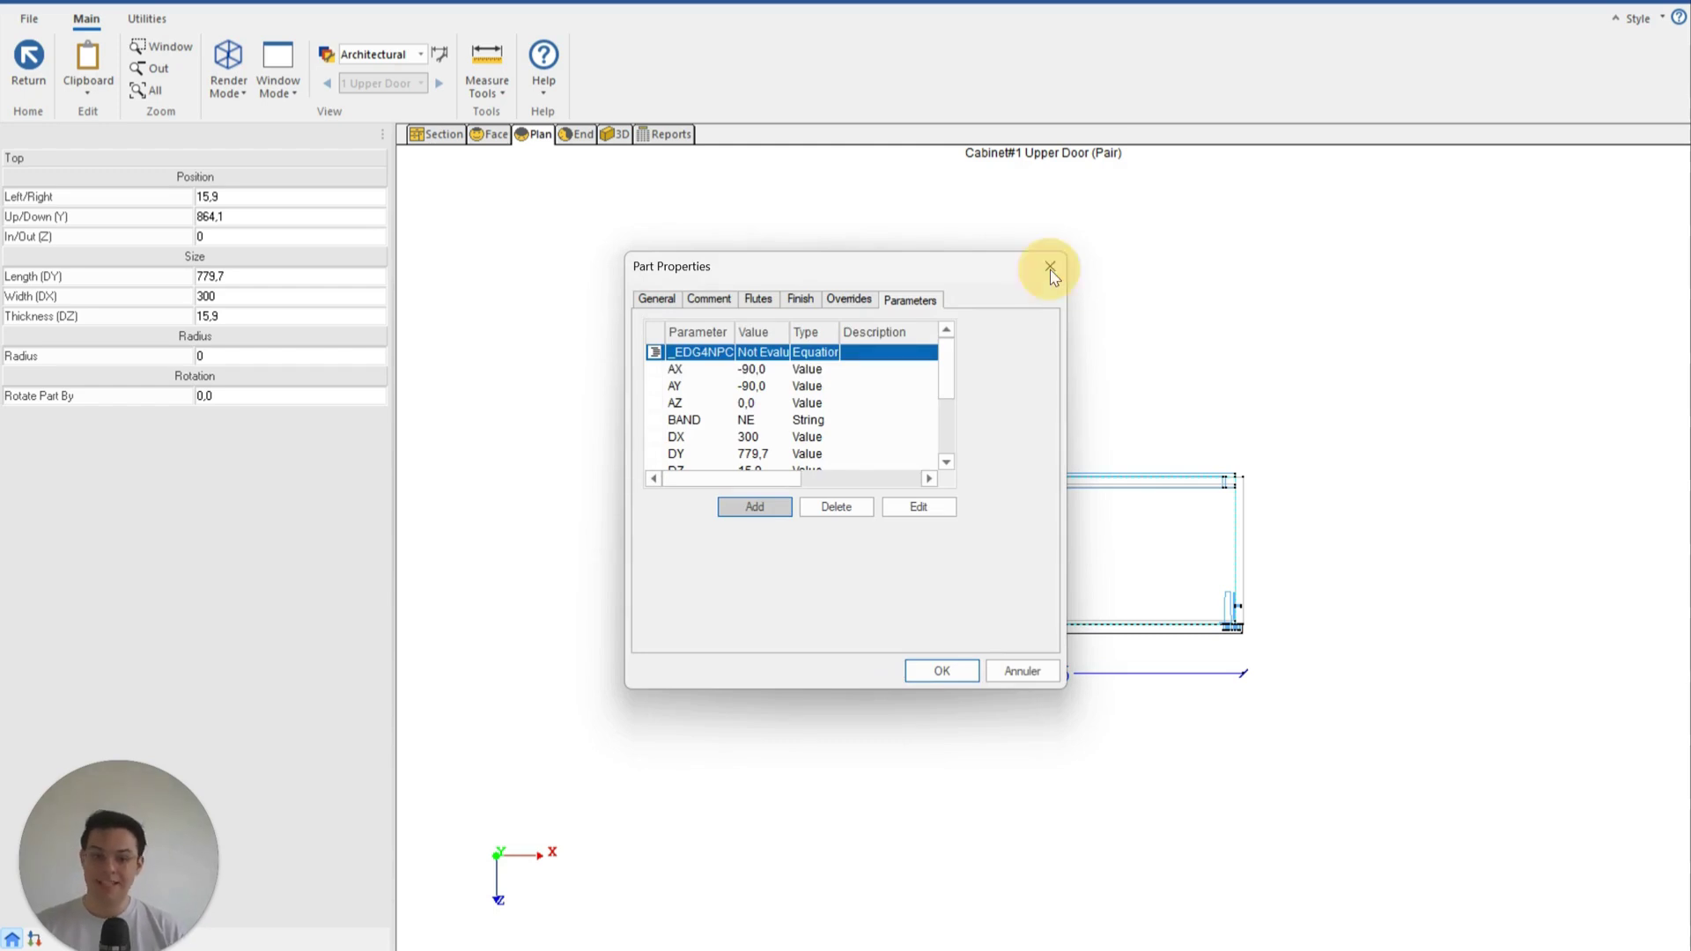
click(1050, 267)
click(30, 70)
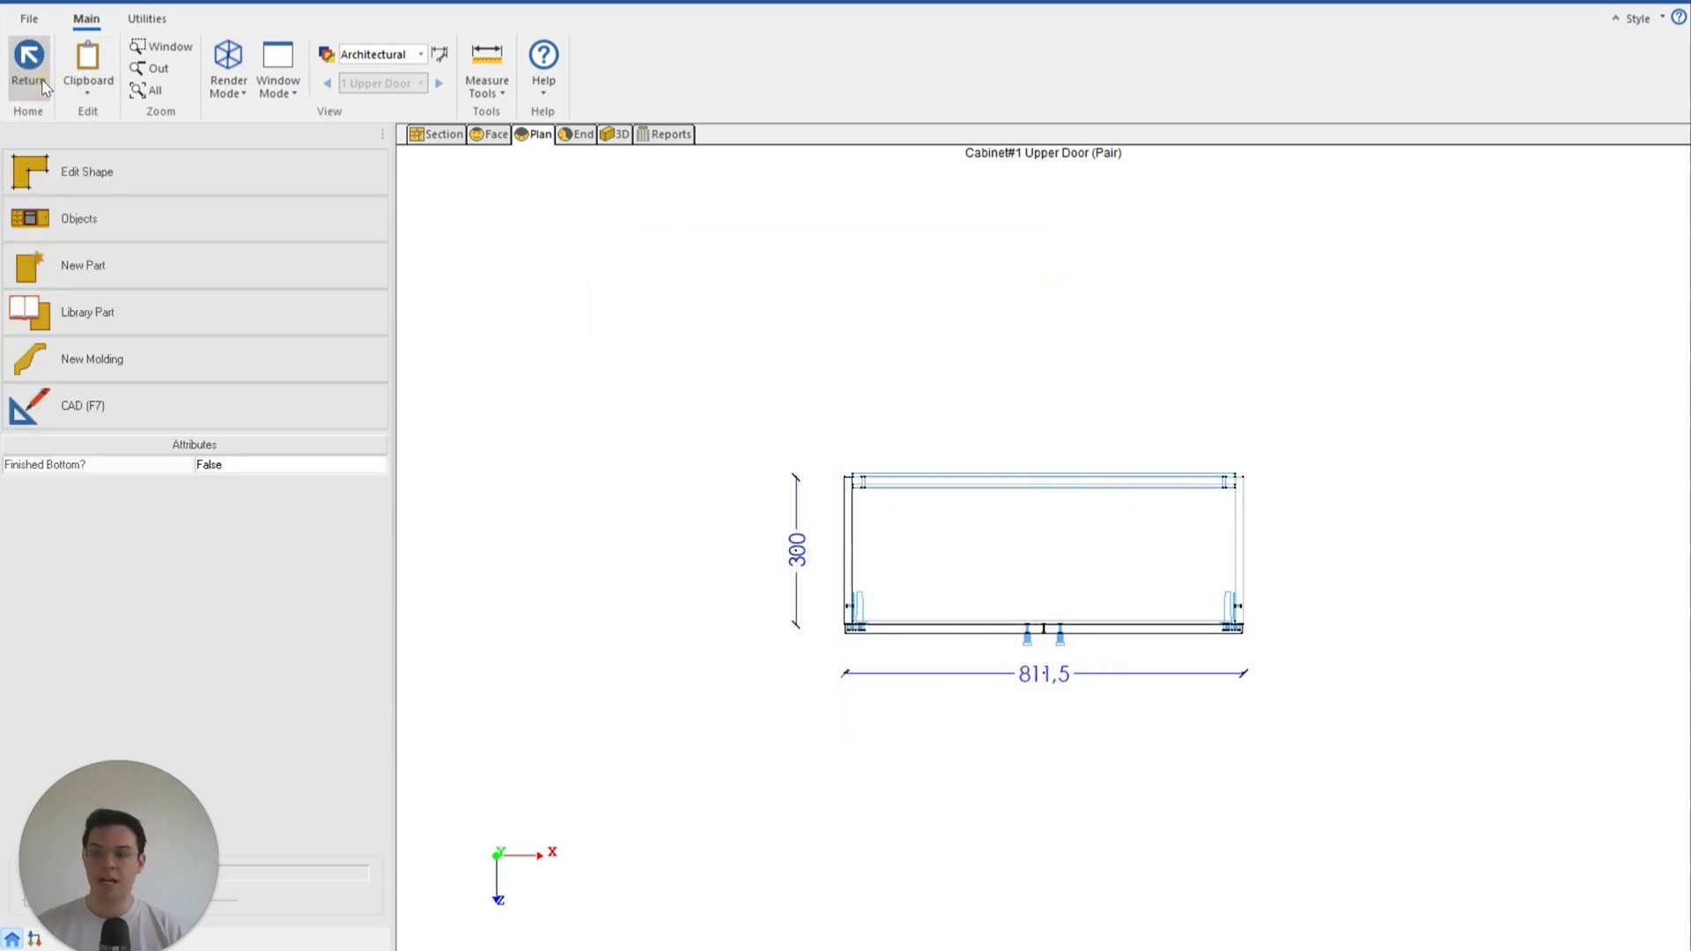
- Regenerate the melamine nesting and measure the 8 mm gap between parts 11 and 8
click(36, 77)
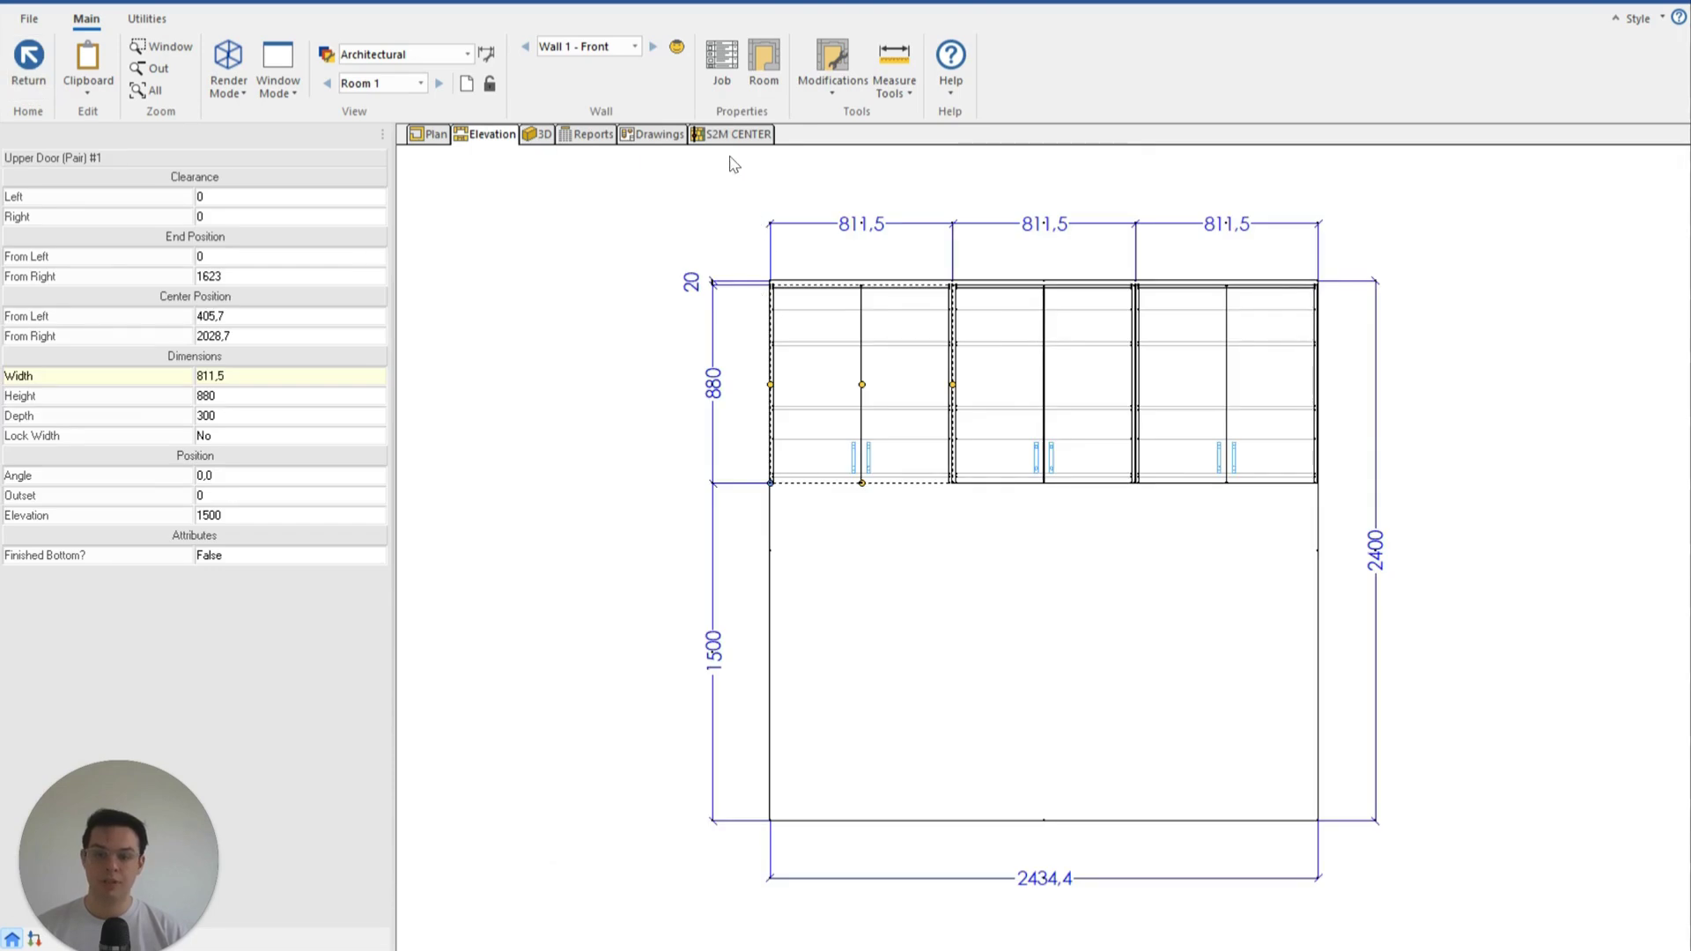
click(722, 136)
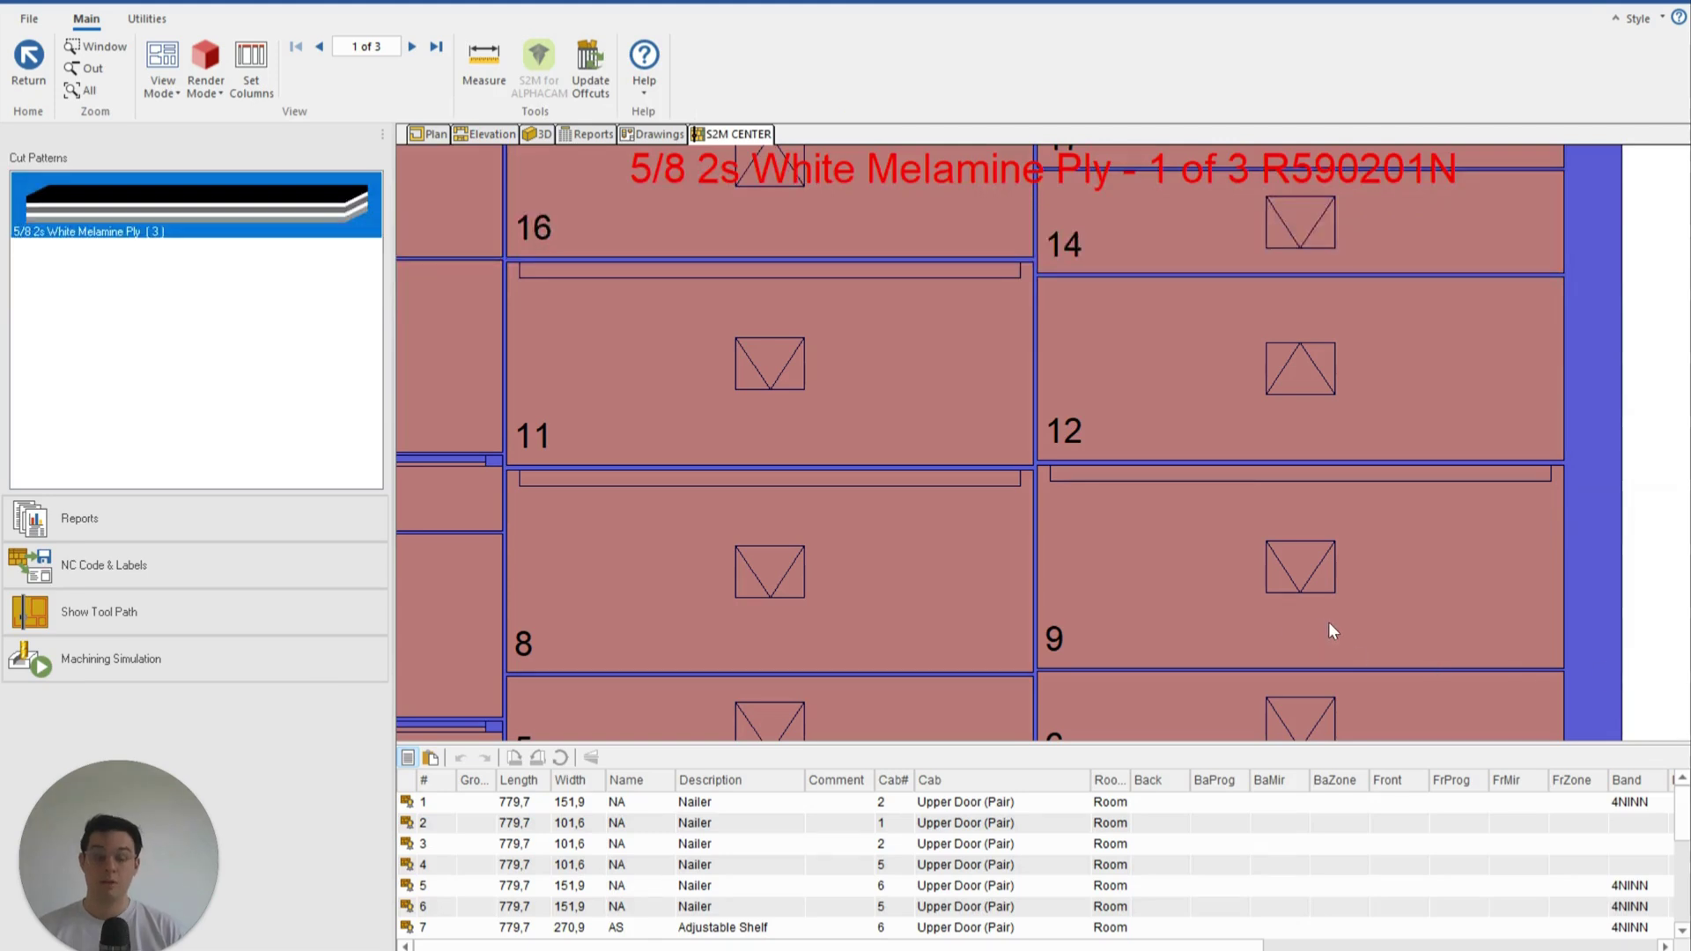
mouse_move(954, 551)
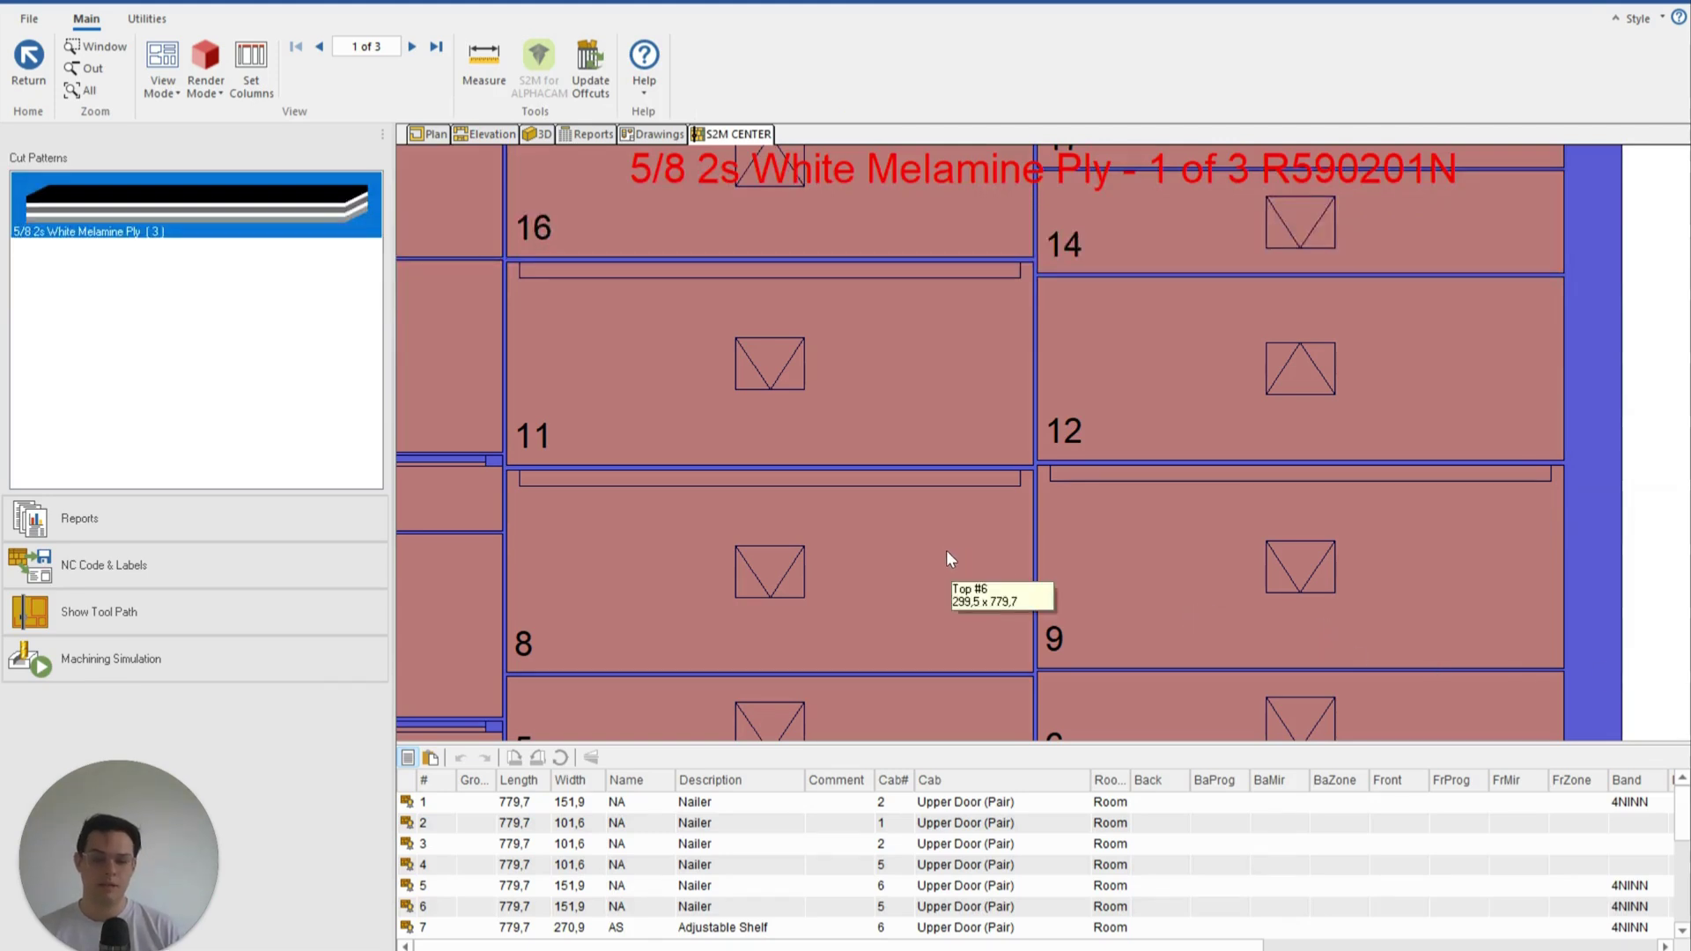
click(485, 60)
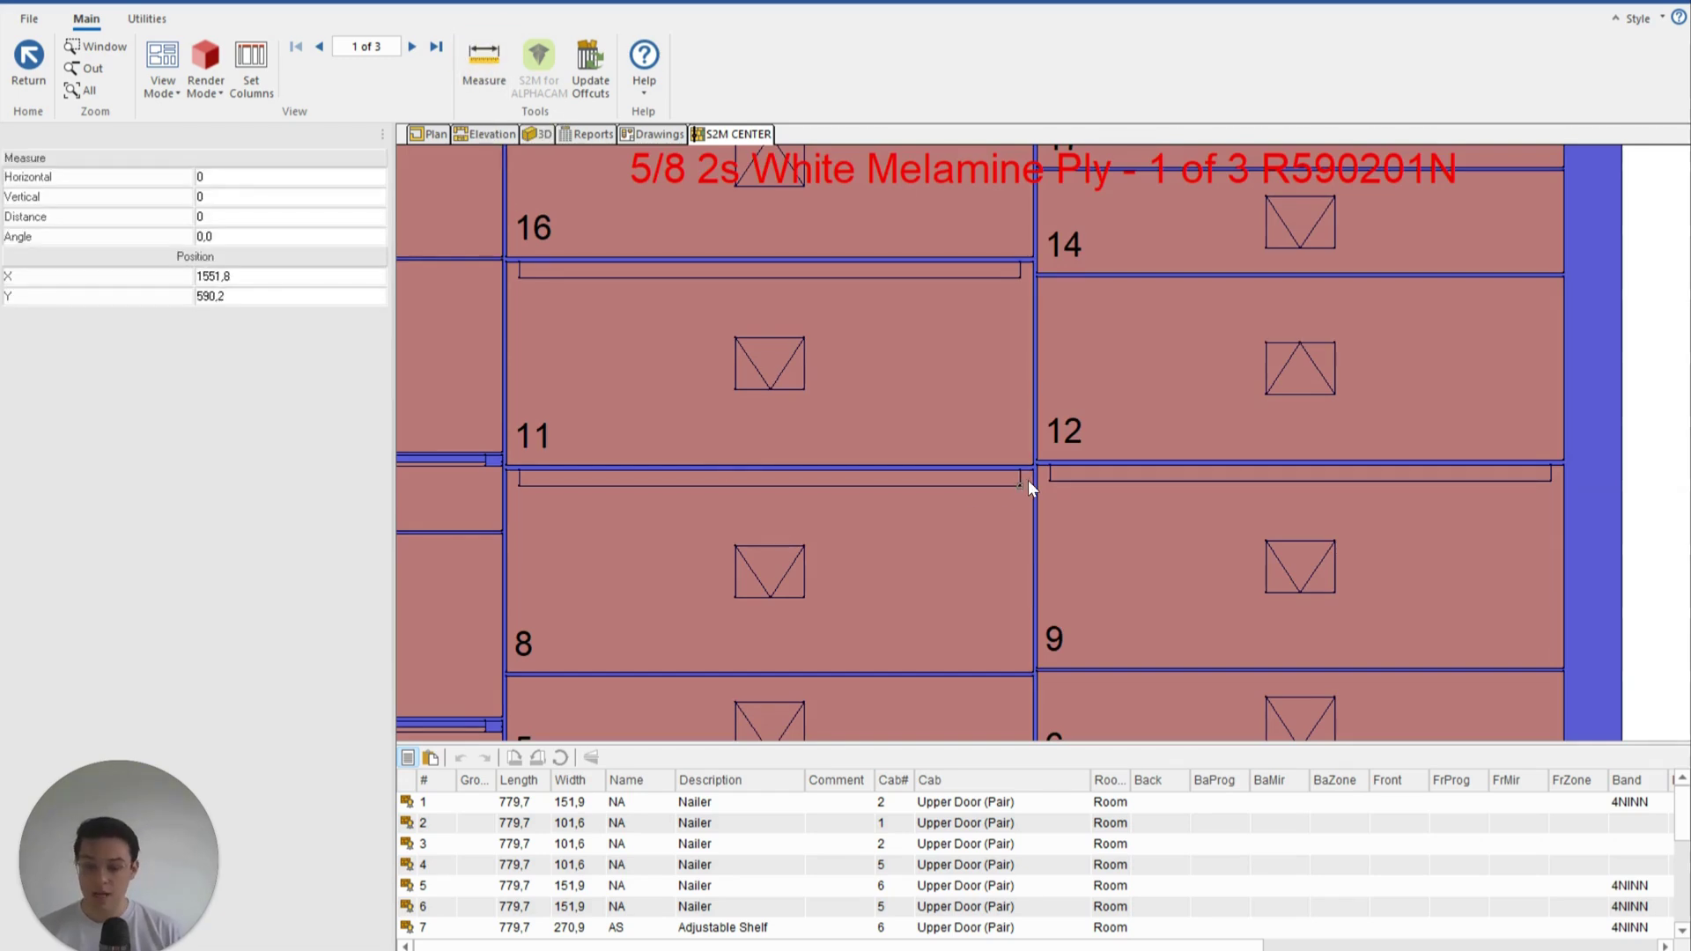
scroll(1027, 478, up, 4)
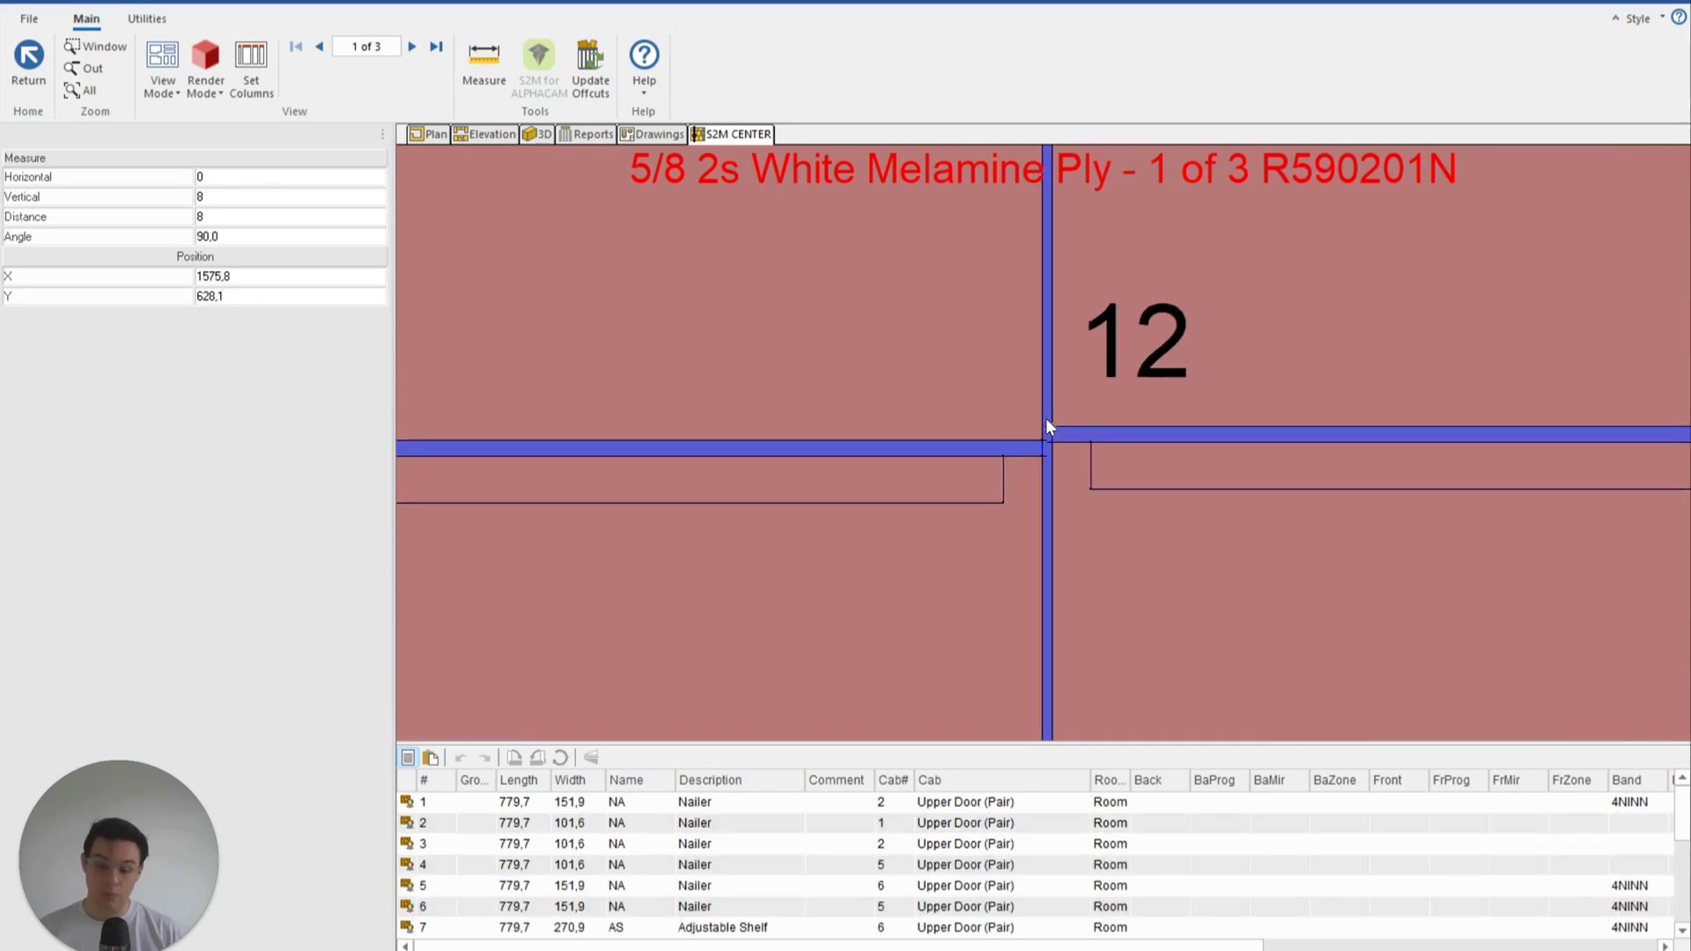
scroll(1031, 418, down, 5)
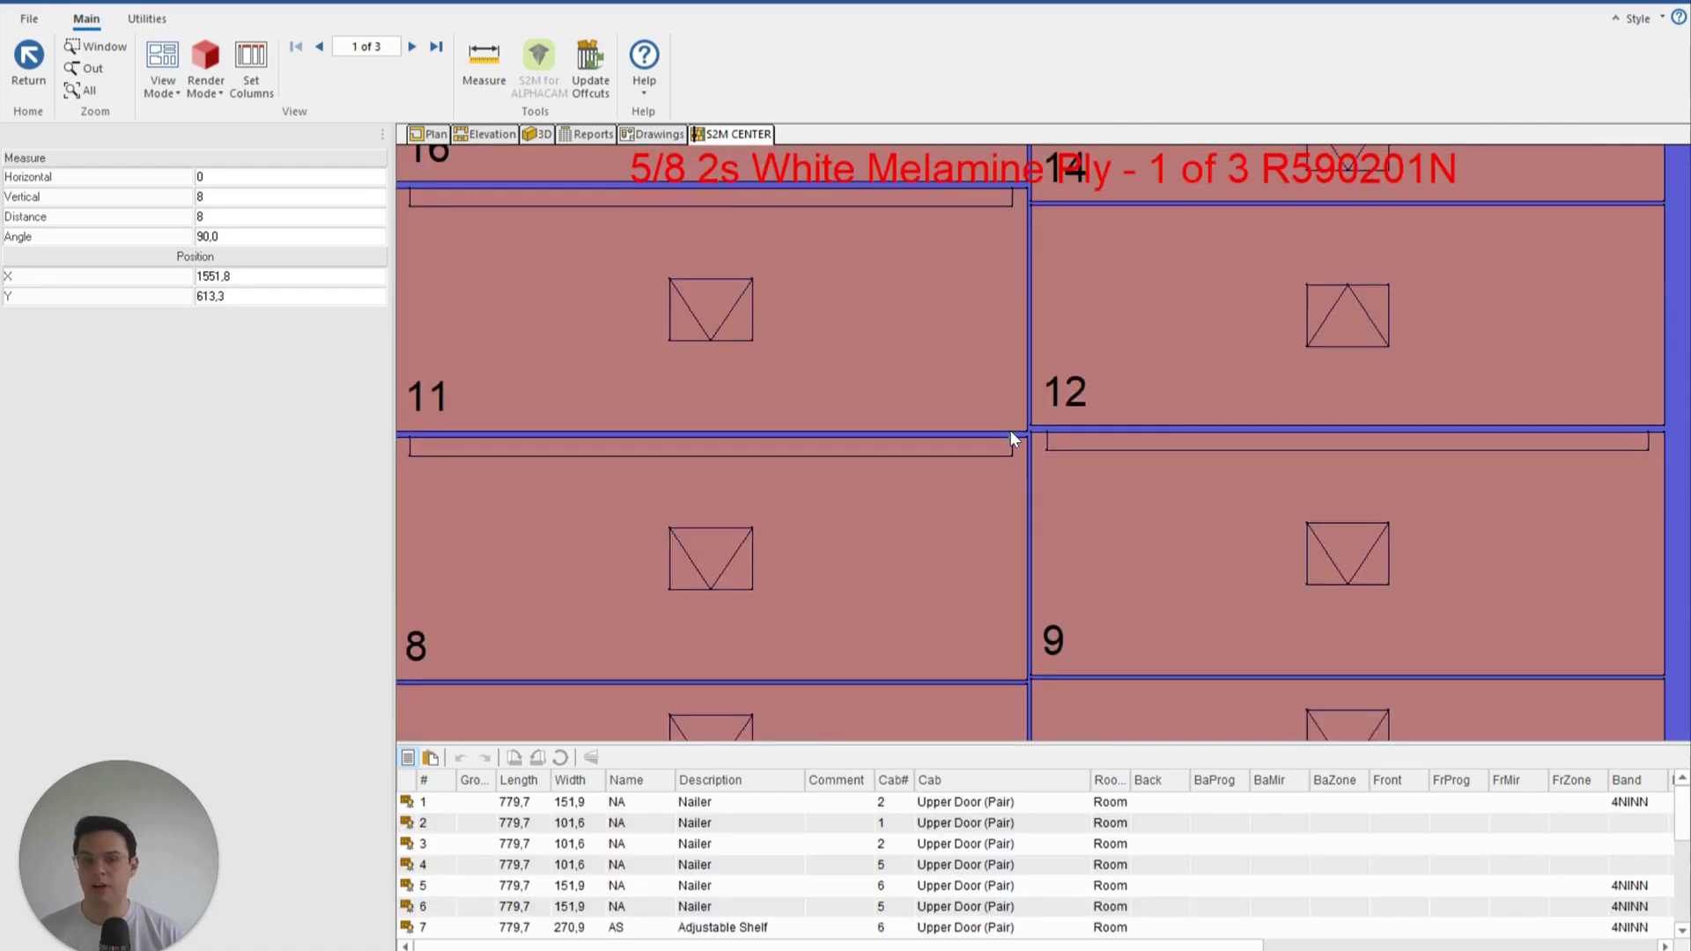
click(1567, 690)
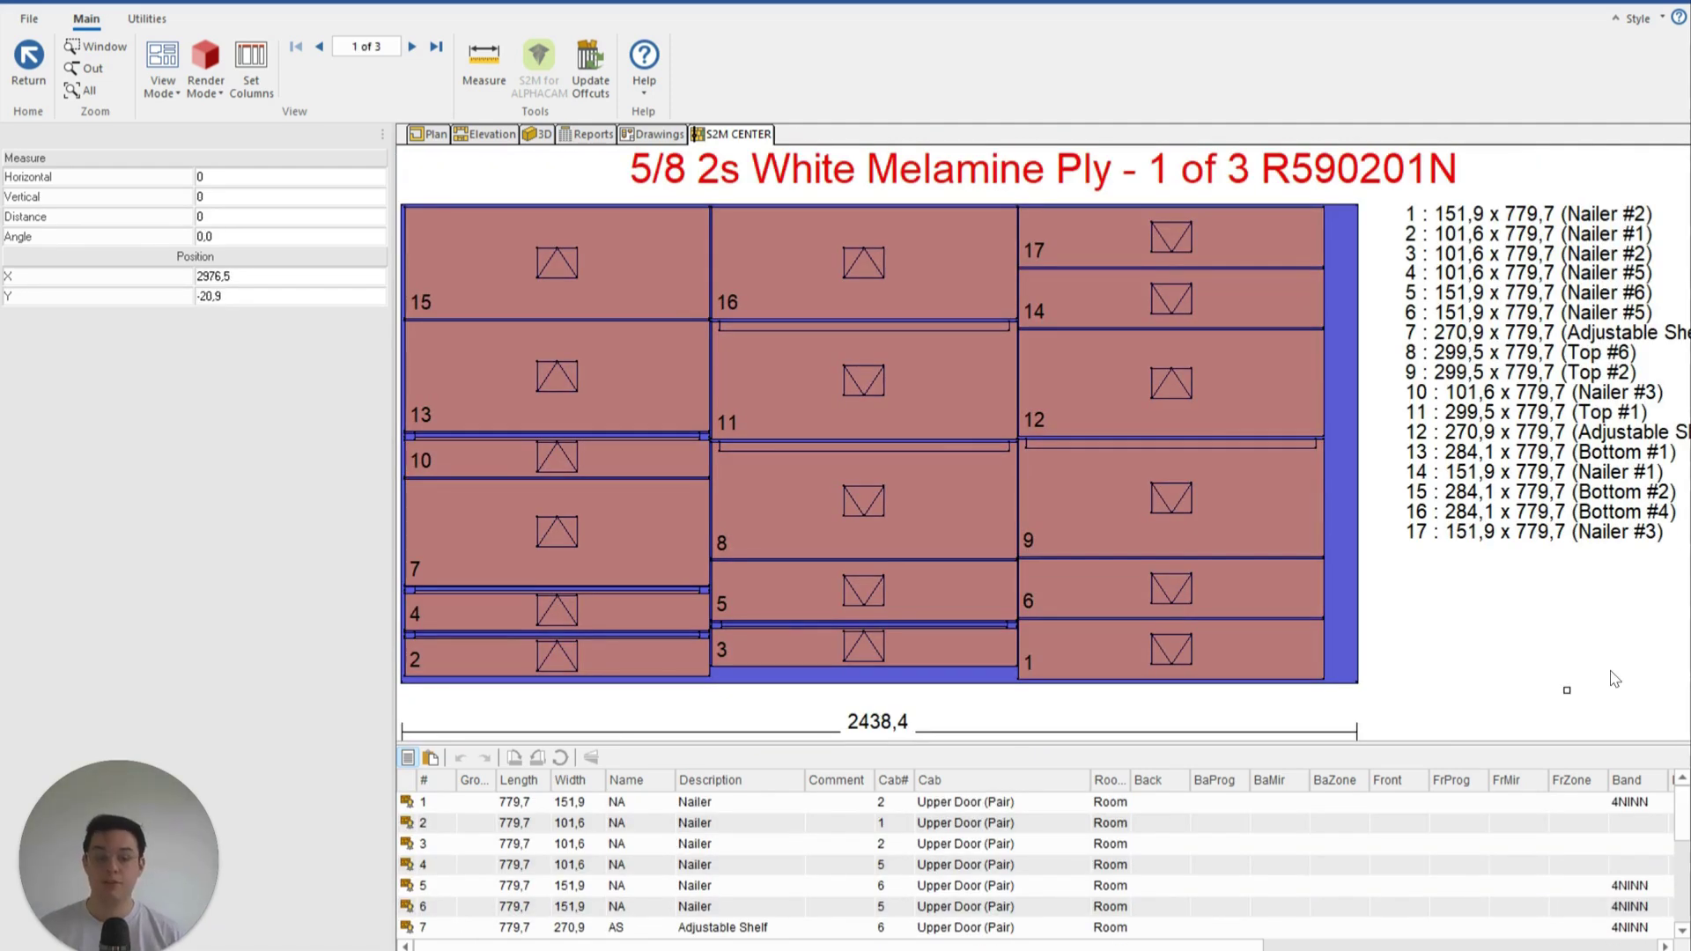